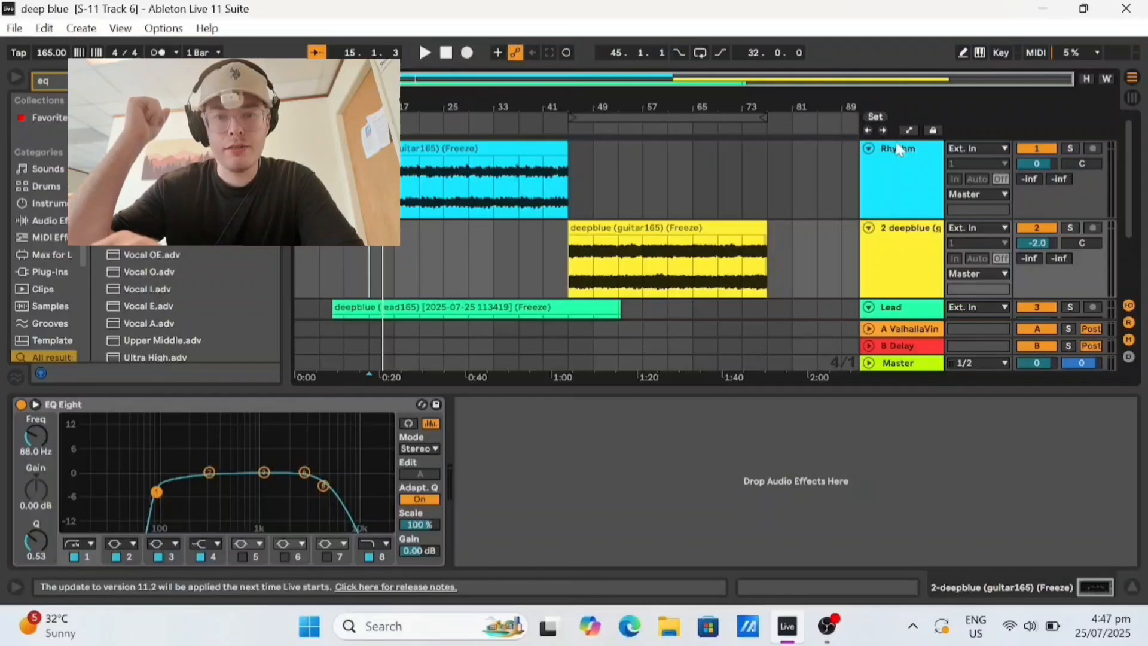
Step: Enlarge the arrangement view and play back the Rhythm and Lead guitar clips from around bar 9
left_click(901, 148)
left_click_drag(623, 391, 622, 554)
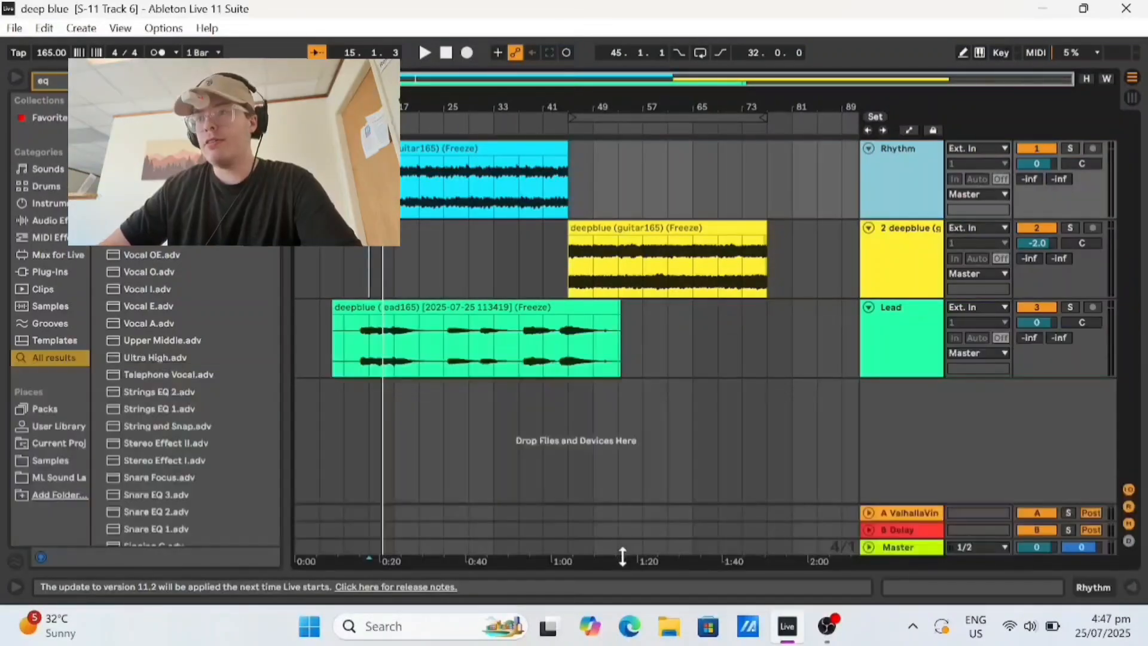
left_click(345, 188)
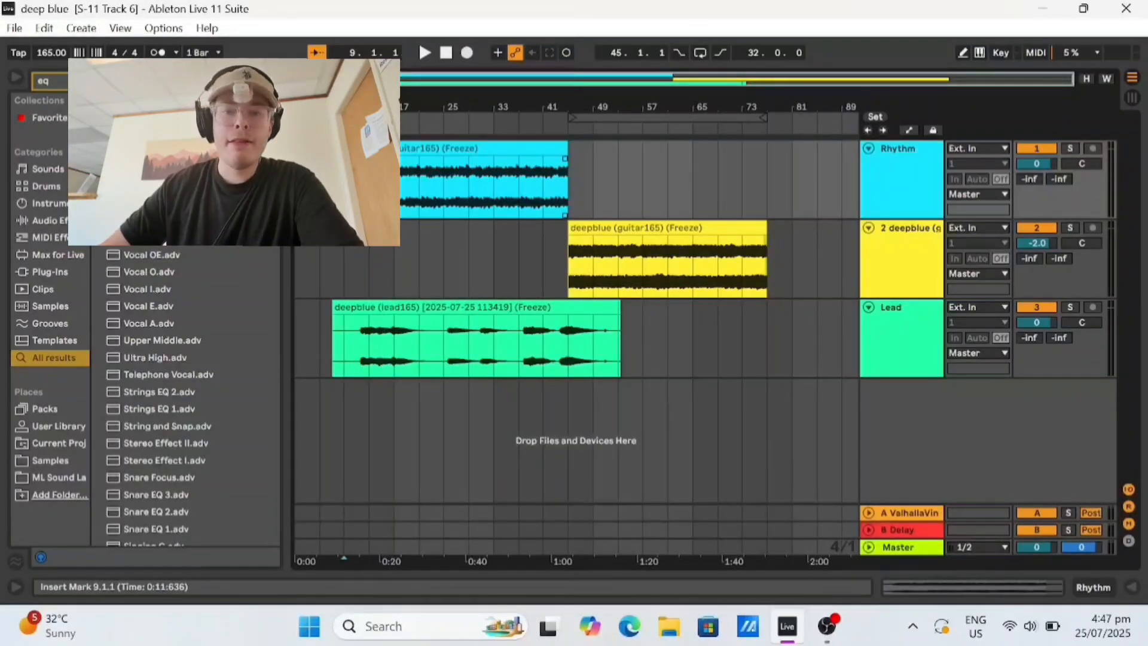
scroll(345, 188, "up", 8)
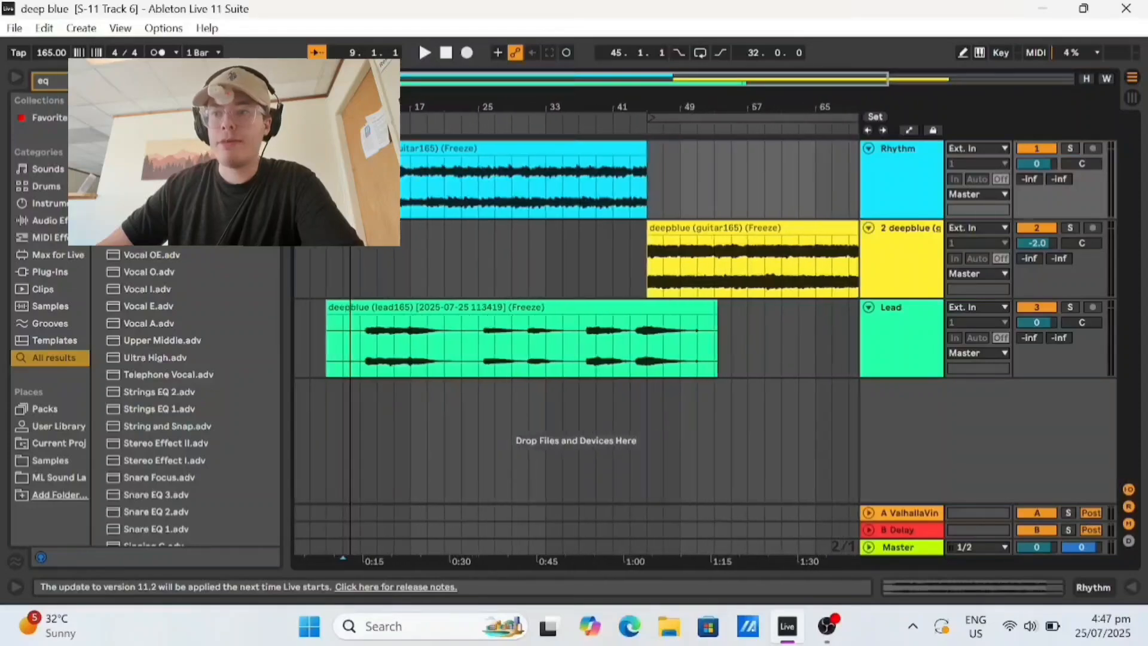
left_click(402, 193)
key("space")
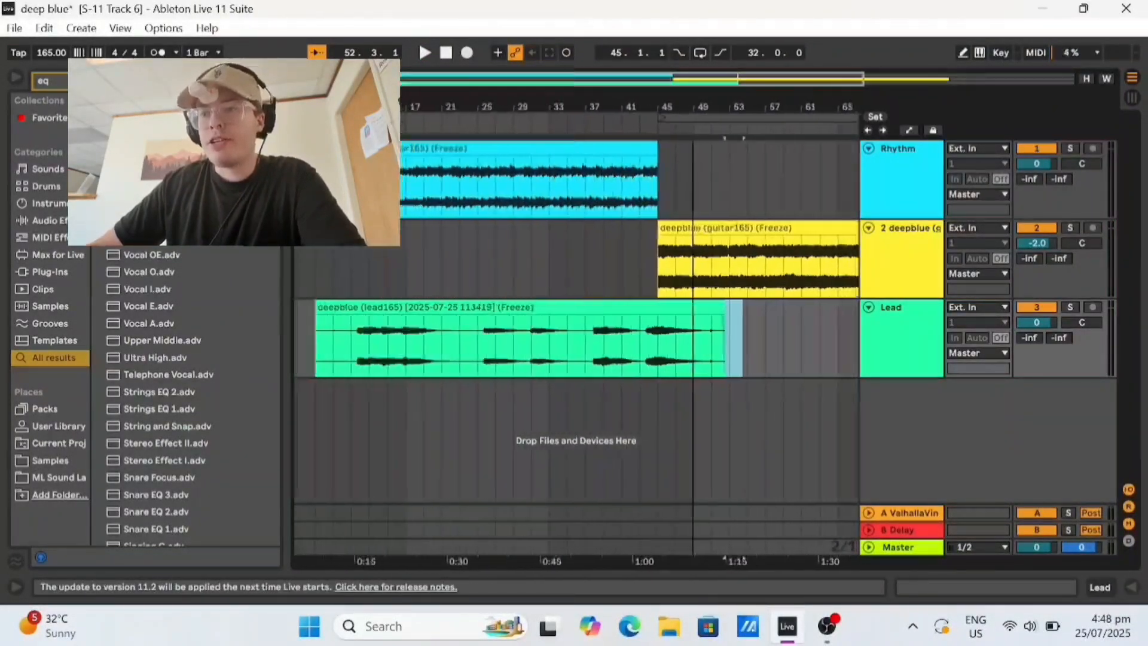
Step: Listen to the guitar arrangement from around bar 23 to find where the drums should start
left_click_drag(693, 106, 682, 102)
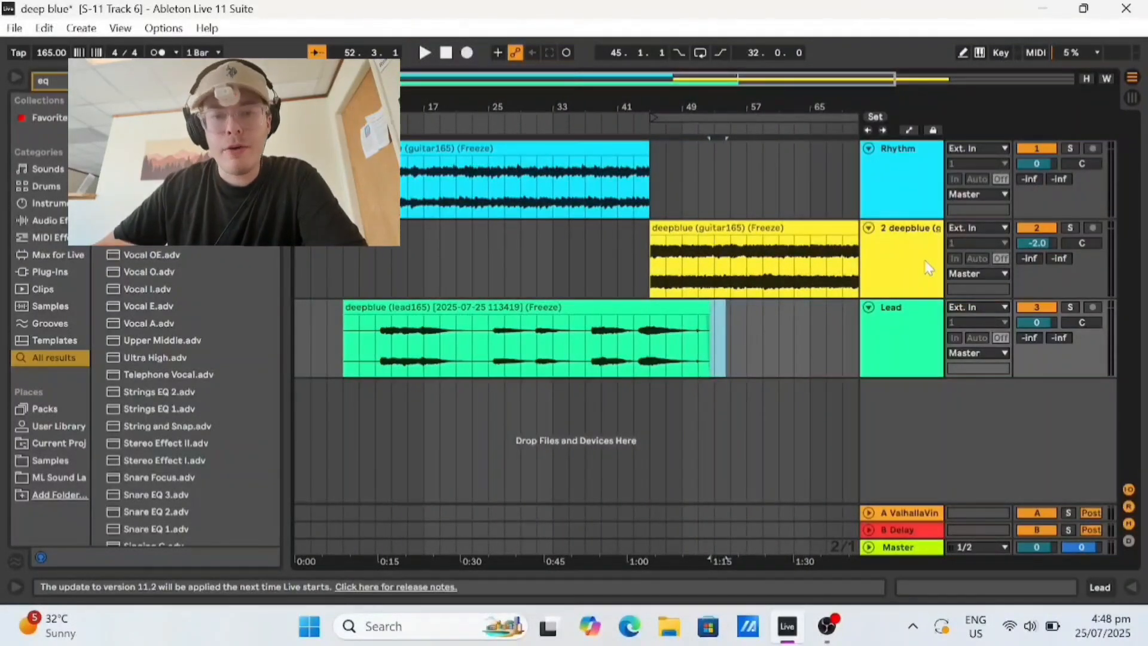
left_click(472, 257)
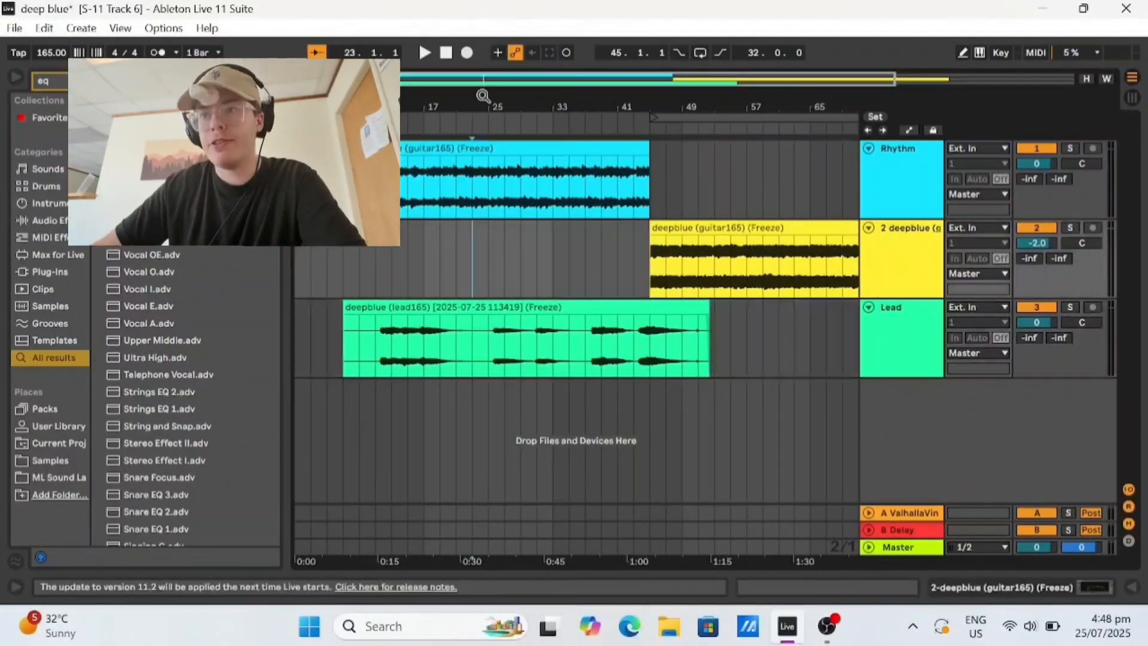
left_click_drag(489, 107, 459, 103)
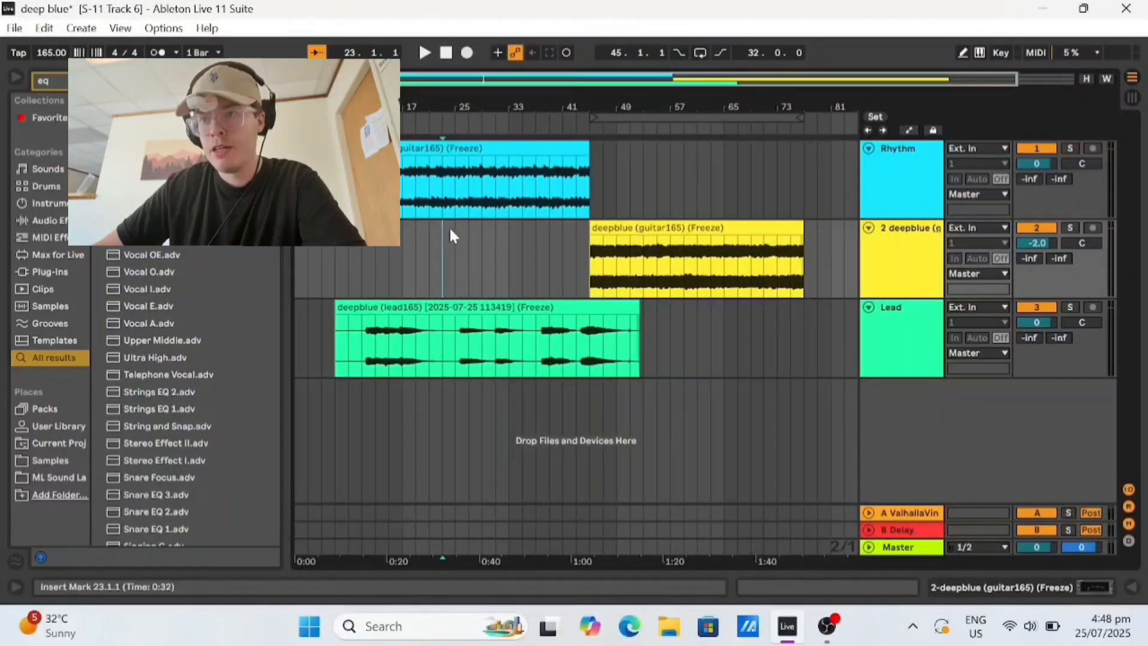
left_click_drag(453, 101, 473, 215)
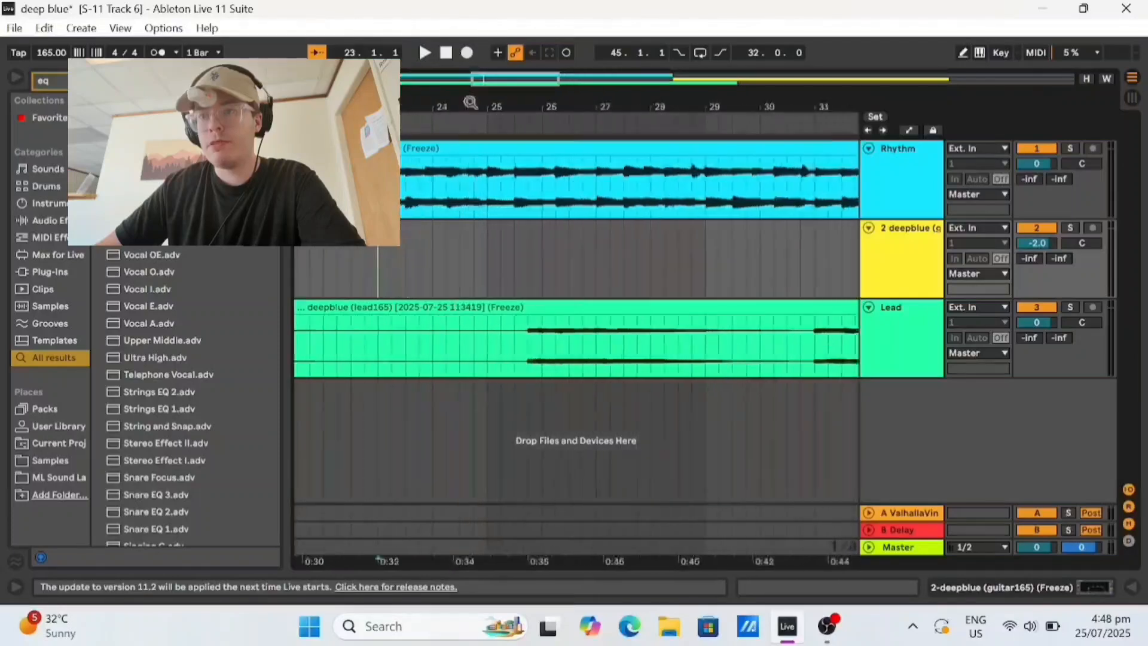
left_click(472, 257)
mouse_move(530, 108)
left_mouse_down()
mouse_move(509, 90)
mouse_move(511, 108)
left_mouse_up()
key("space")
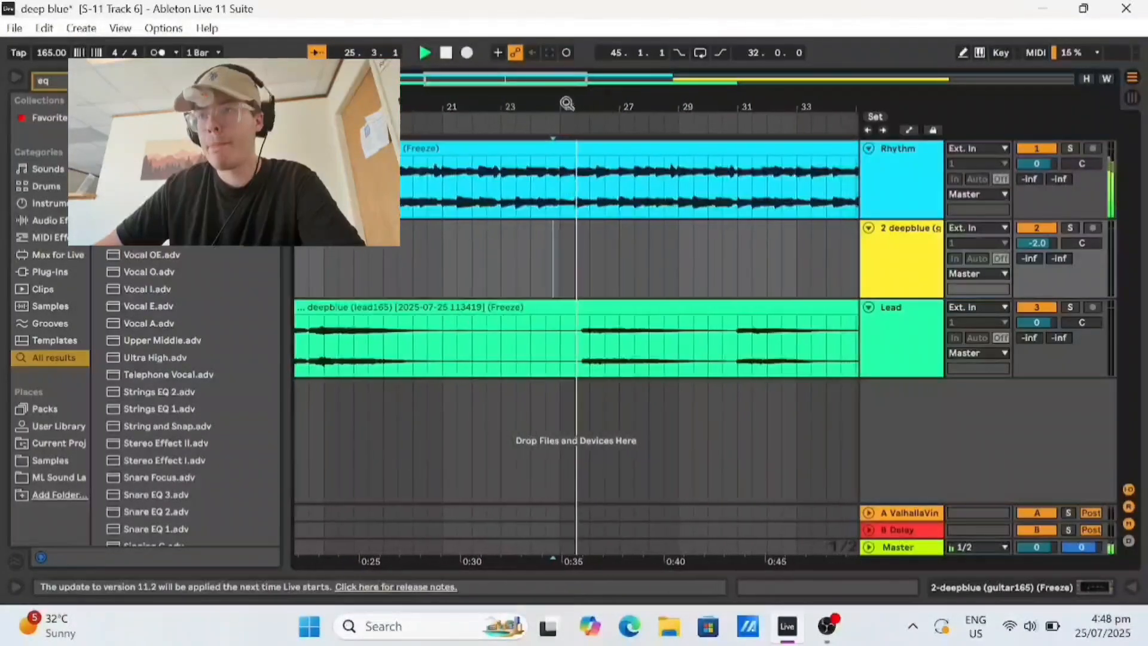
left_click_drag(663, 103, 661, 147)
Step: Add a MIDI track, fold the guitar tracks and insert an empty MIDI clip spanning bars 27 to 31
left_click(530, 252)
key("space")
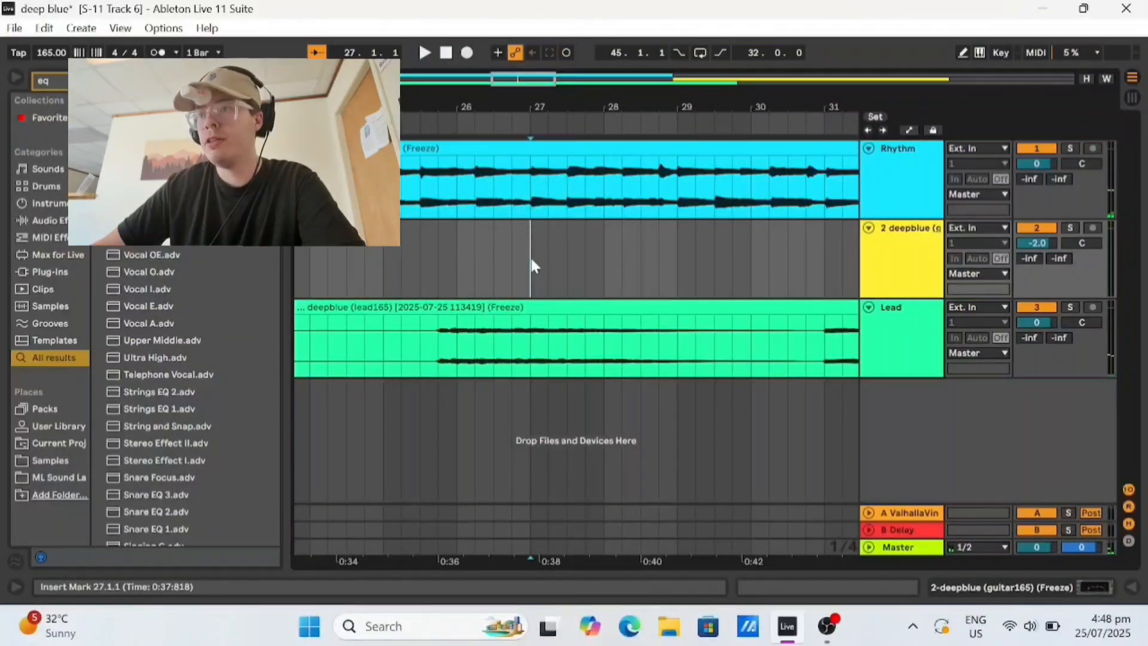
key("ctrl+shift+t")
left_click(869, 307)
left_click(868, 228)
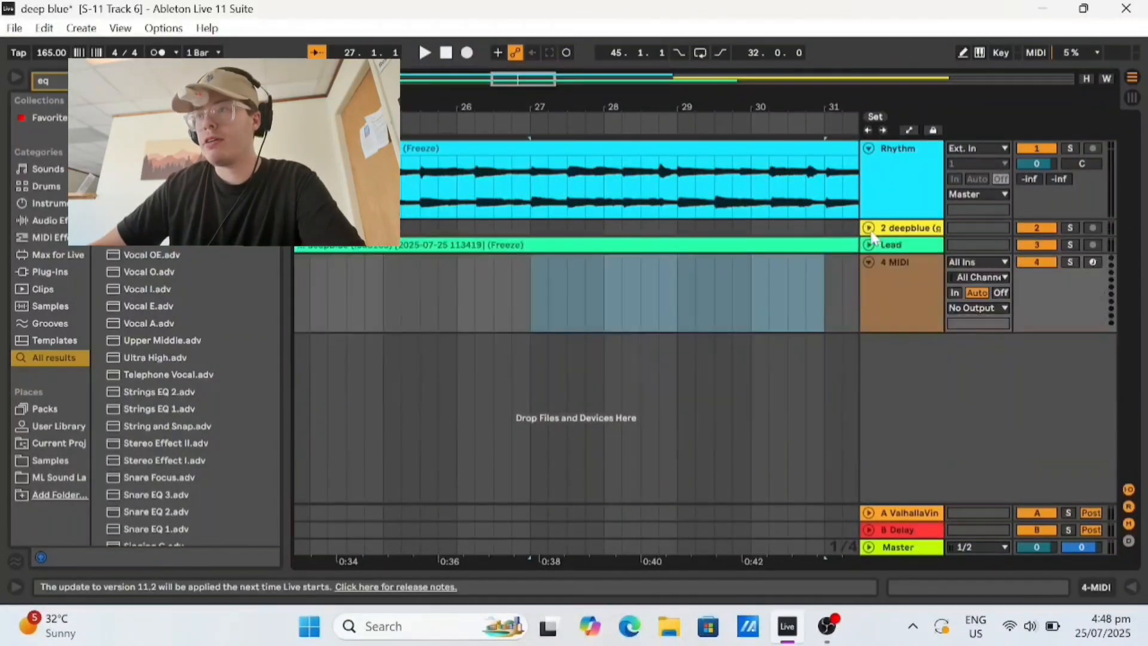
left_click(868, 148)
right_click(526, 235)
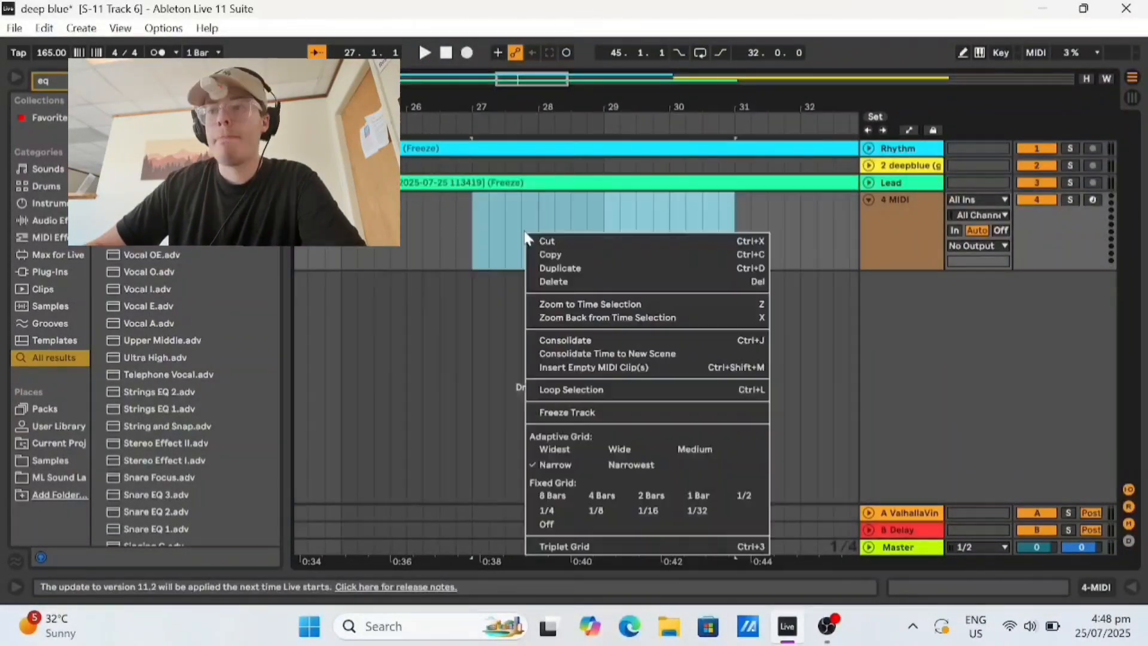
left_click(625, 366)
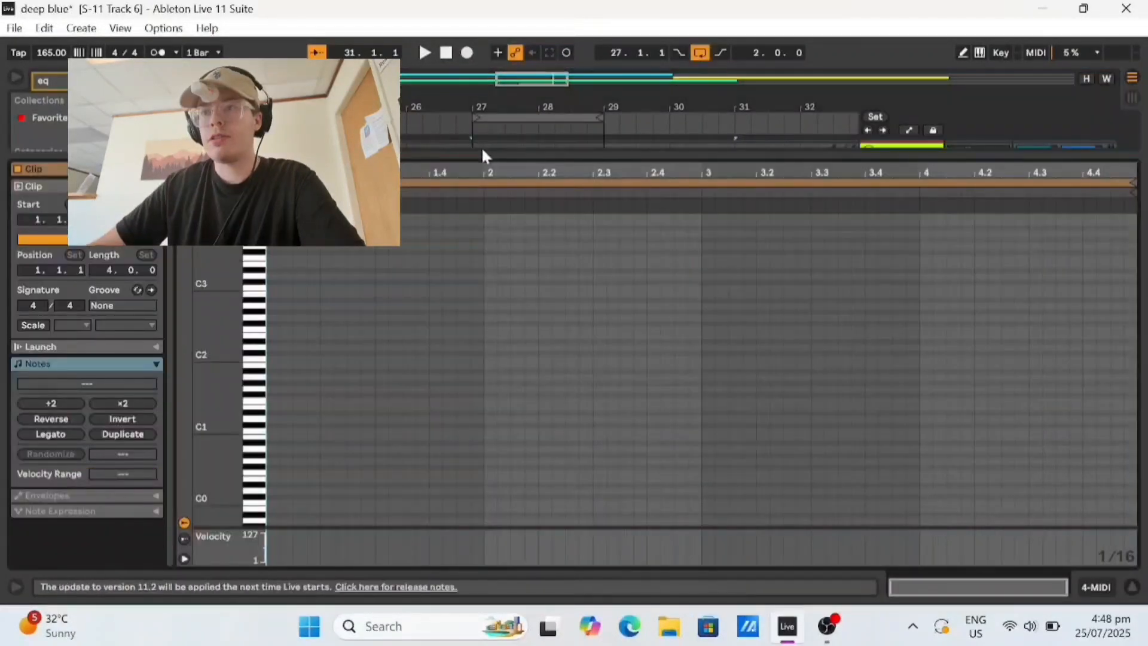
Step: Play the two-bar loop from bar 27 and mute the Lead track
left_click_drag(482, 151, 482, 359)
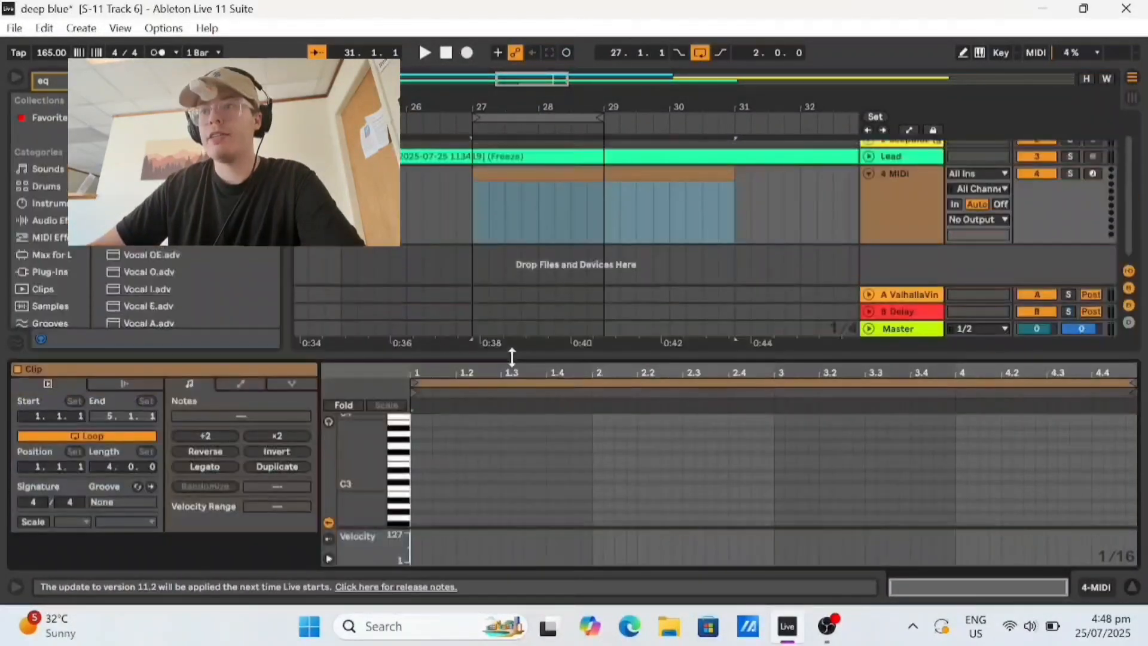
key("space")
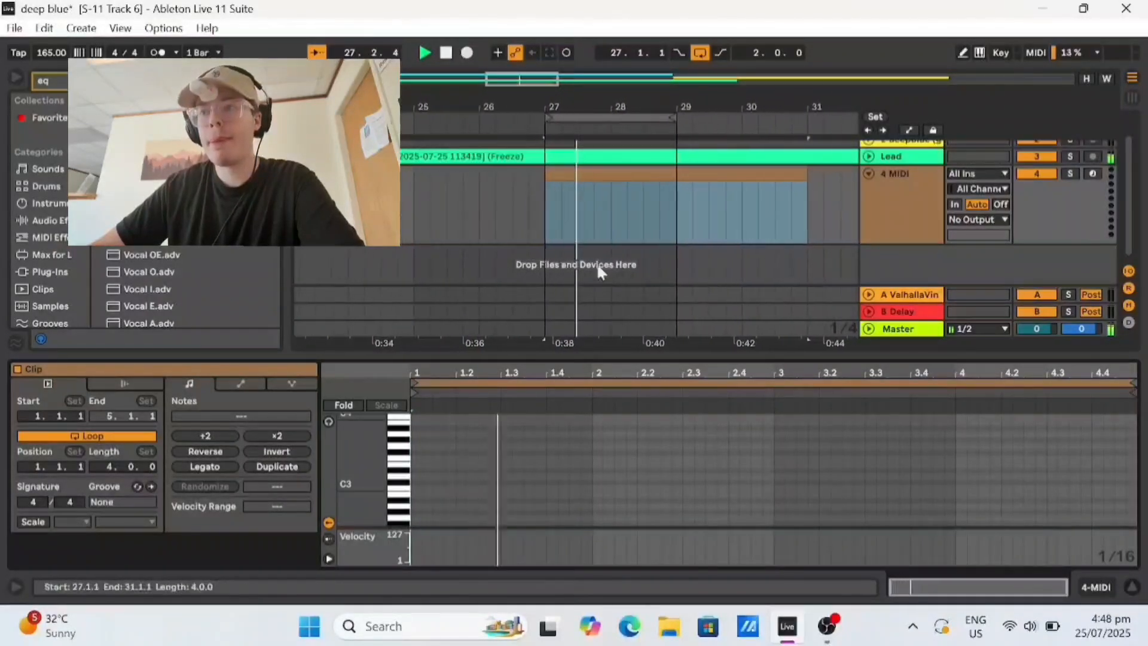
left_click(869, 156)
left_click(871, 166)
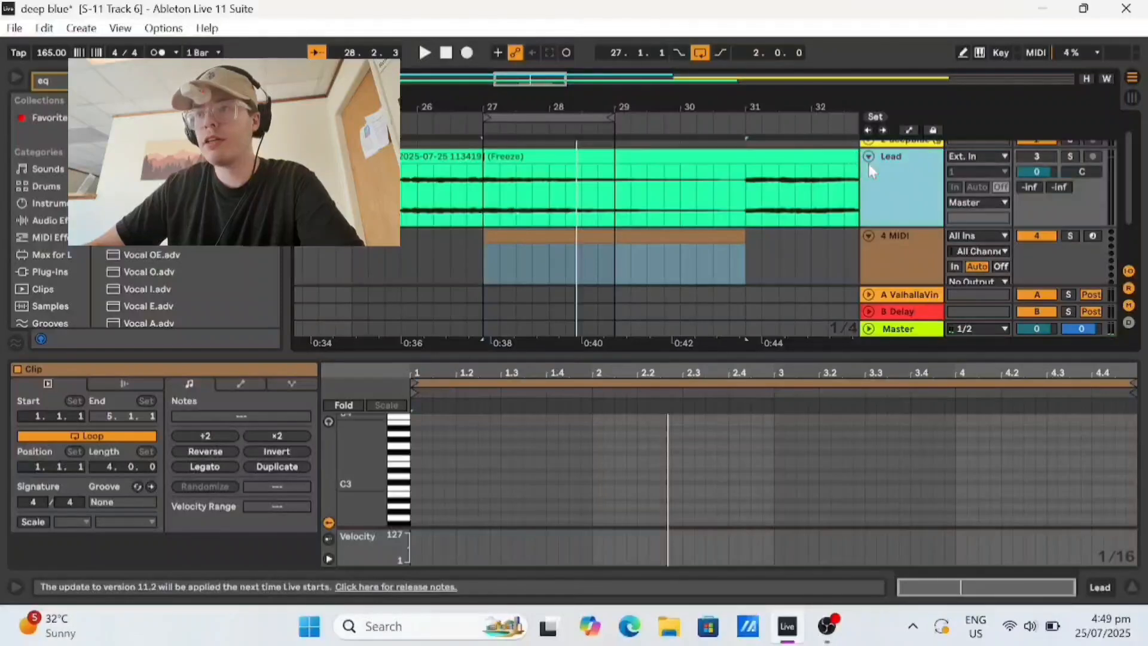
Step: Load the ML Drums instrument on the new MIDI track and choose its THE BEST not harsh preset
key("ctrl+alt+e")
left_click_drag(197, 432, 209, 426)
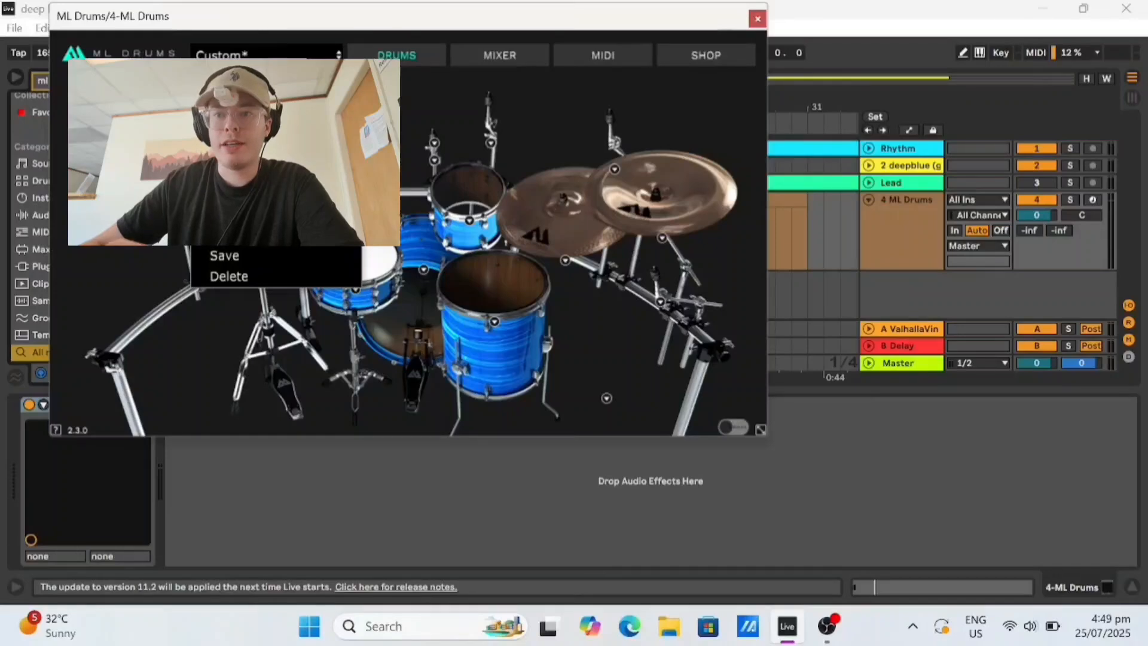
left_click(263, 221)
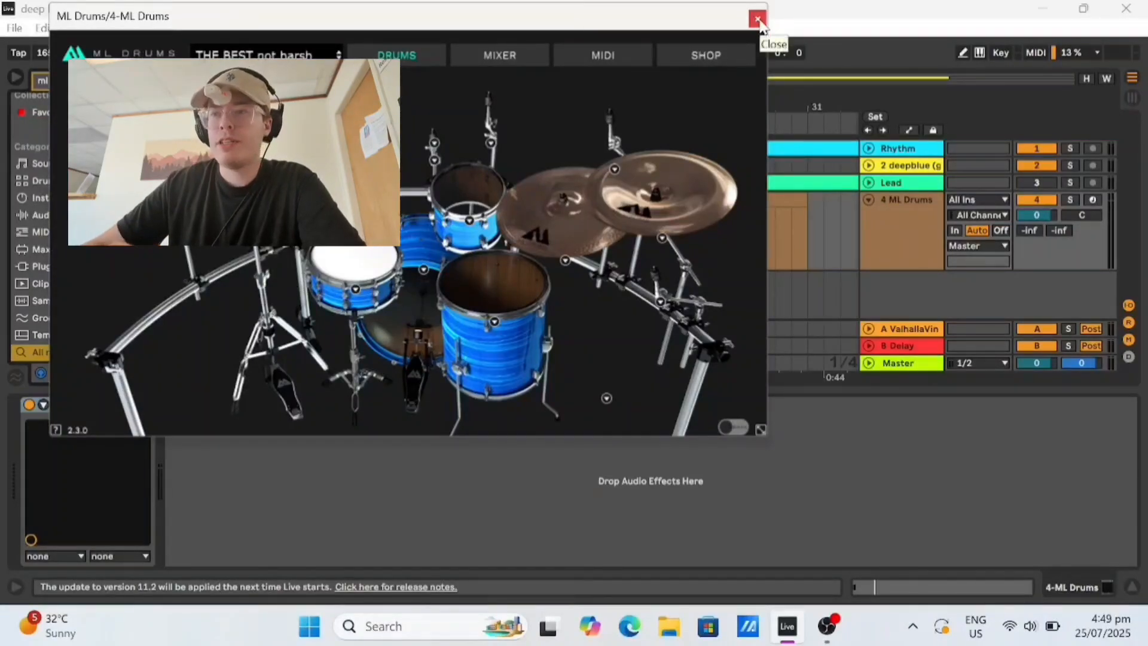
left_click(759, 22)
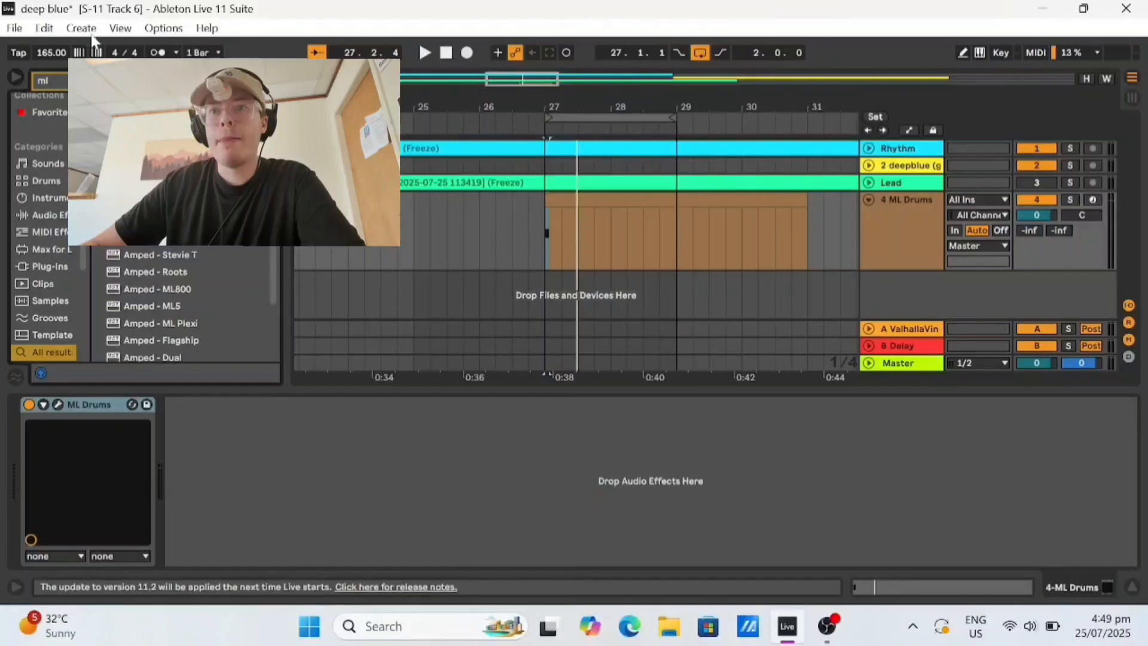
Step: Find the Supercharger effect in the browser and add it after ML Drums on the drum track
left_click(82, 28)
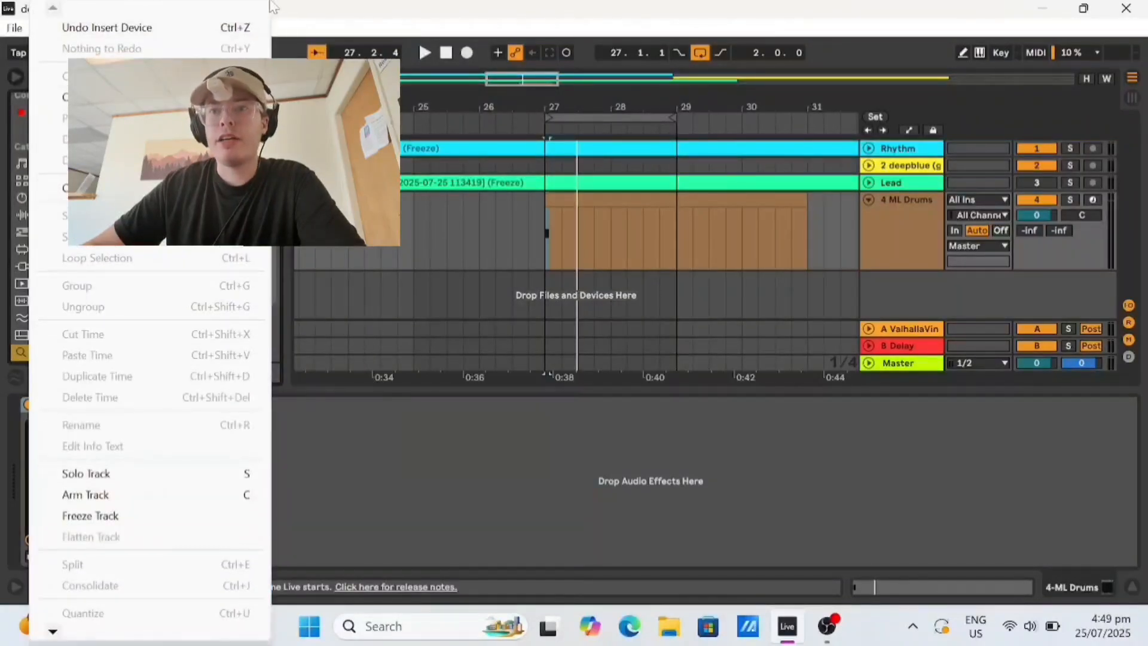
left_click(484, 5)
key("BackSpace")
type("superchar")
left_click_drag(143, 117, 301, 548)
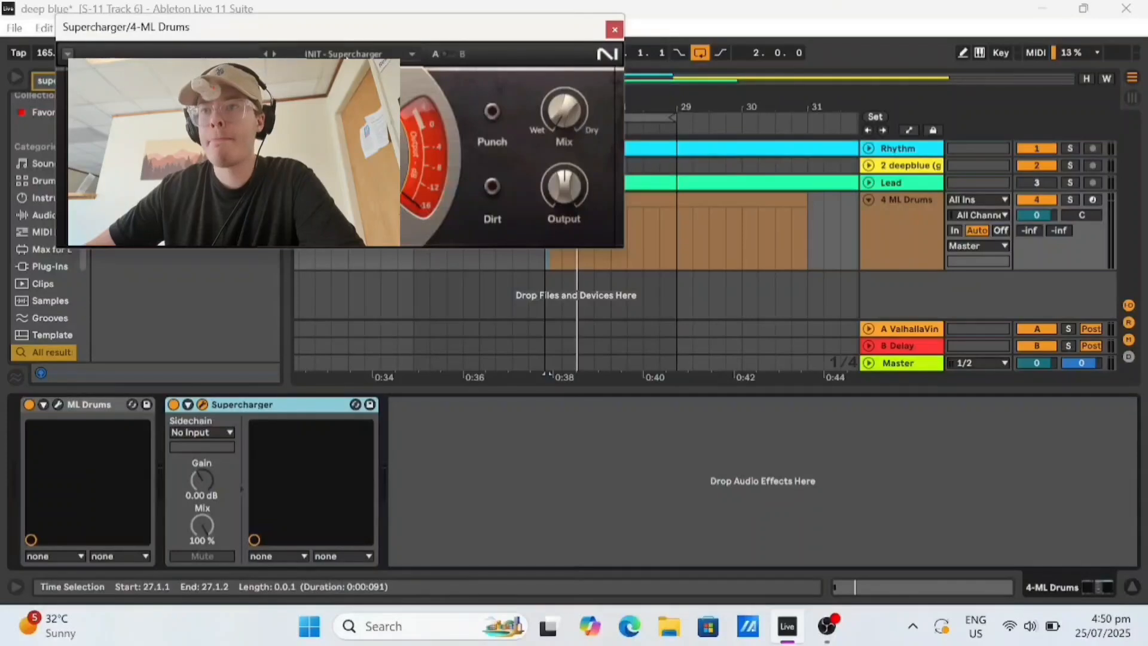
Step: Load the Drumbus preset in Supercharger and close the plug-in window
left_click(346, 56)
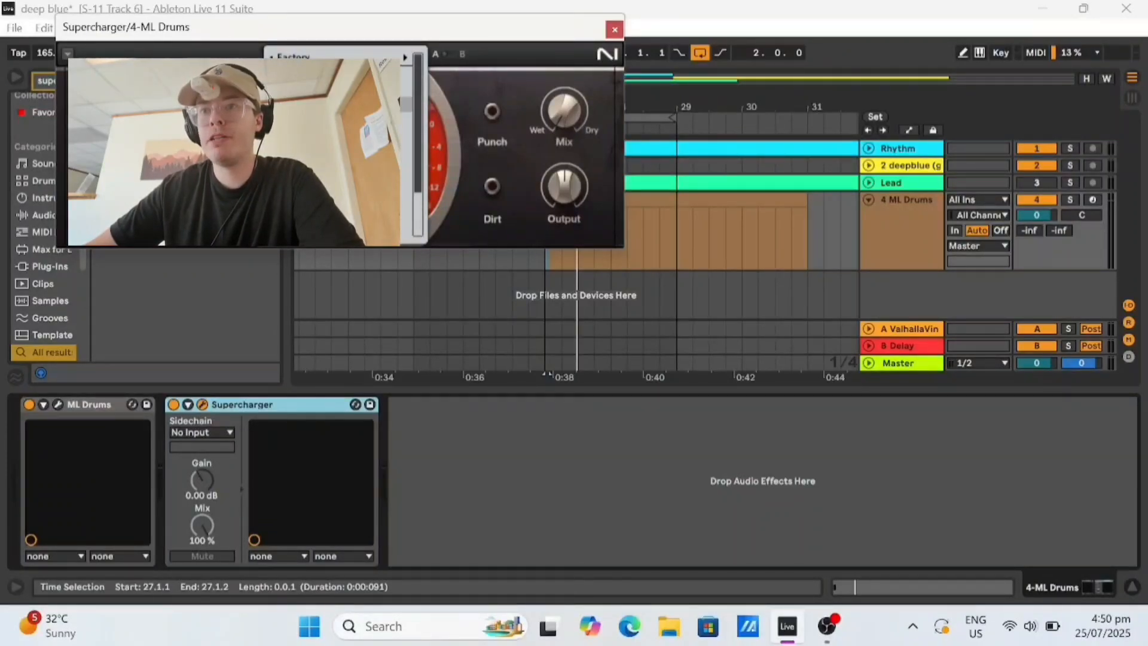
left_click(345, 88)
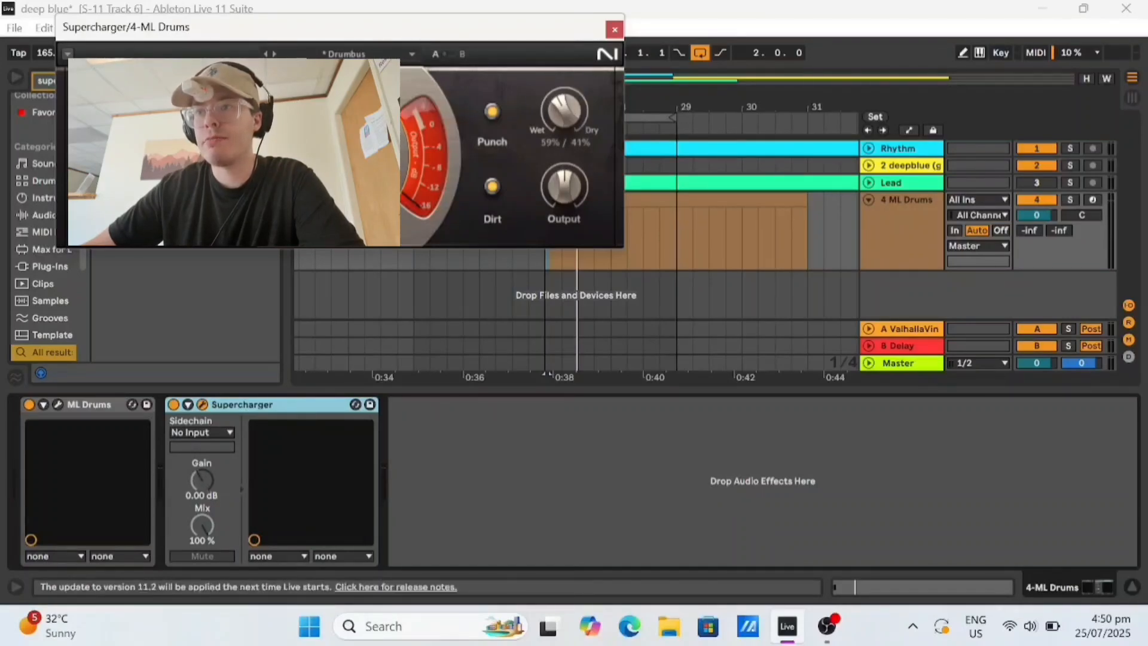
left_click(614, 29)
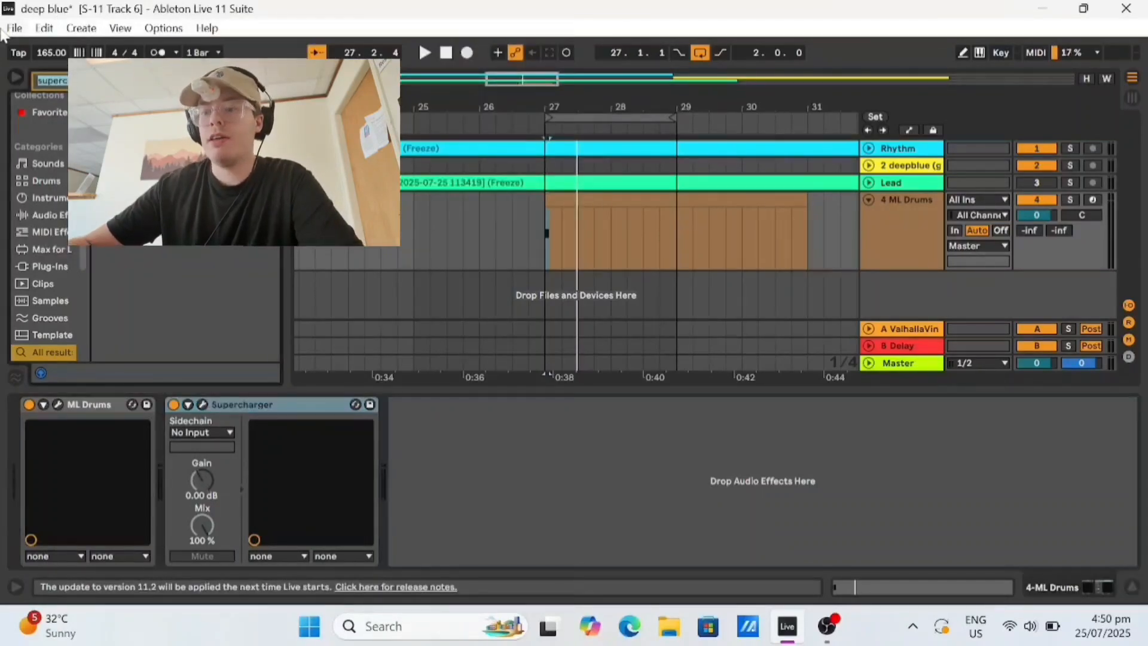
Step: Search the browser for "drum b" and add Drum Buss after Supercharger on the drum track
key("ctrl+f")
type("drum b")
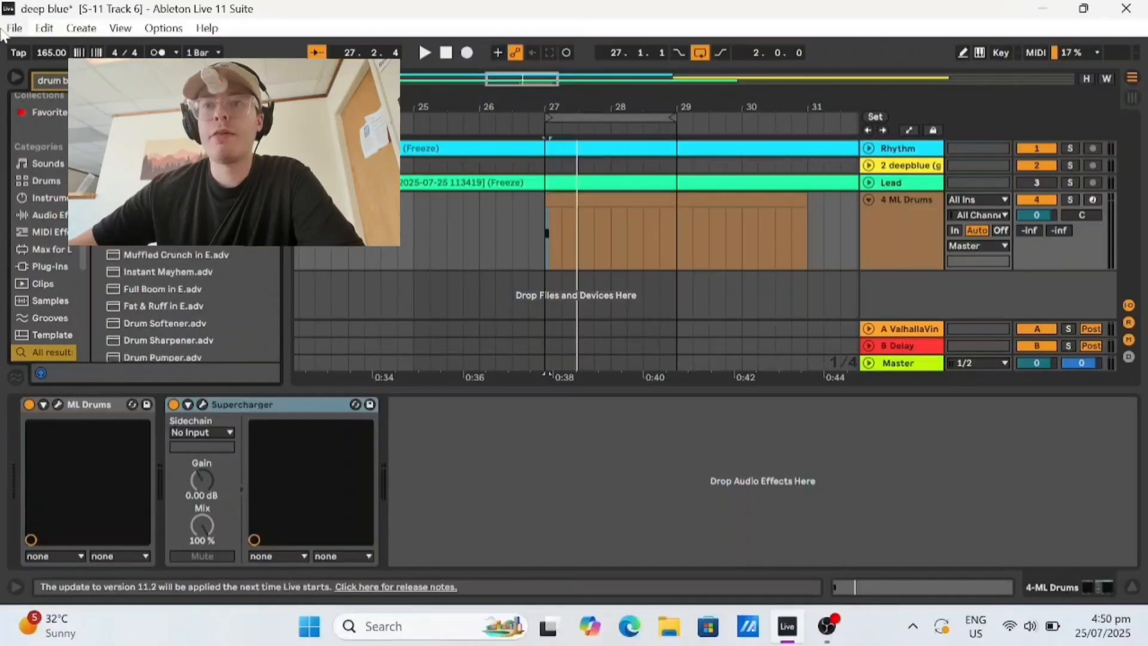
left_click_drag(376, 364, 504, 430)
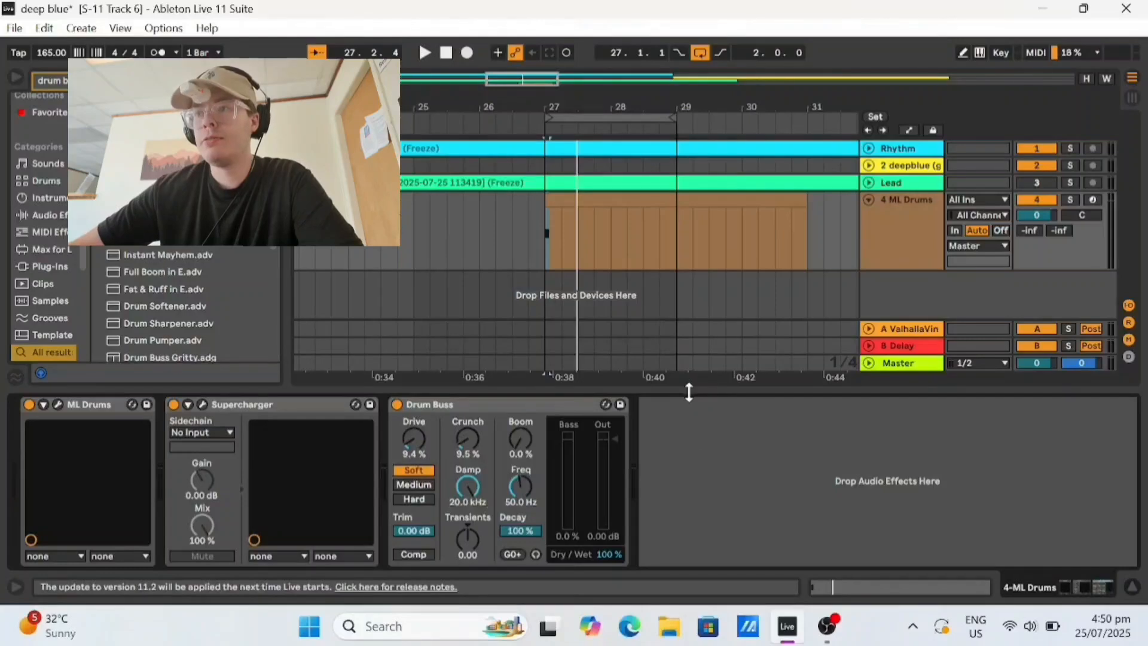
Step: Open the drum clip in an enlarged note editor and add D1 notes at 1.3 and 2.3
left_click_drag(689, 391, 738, 599)
key("space")
double_click(565, 203)
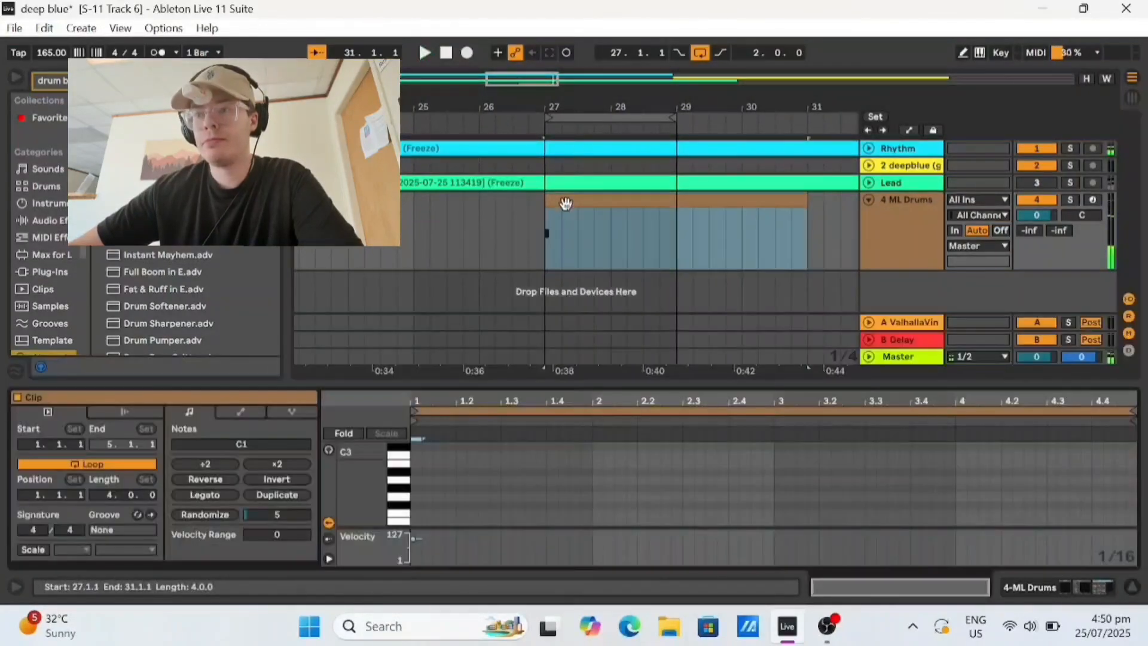
left_click_drag(519, 385, 544, 183)
mouse_move(228, 425)
left_mouse_down()
mouse_move(245, 424)
mouse_move(232, 427)
left_mouse_up()
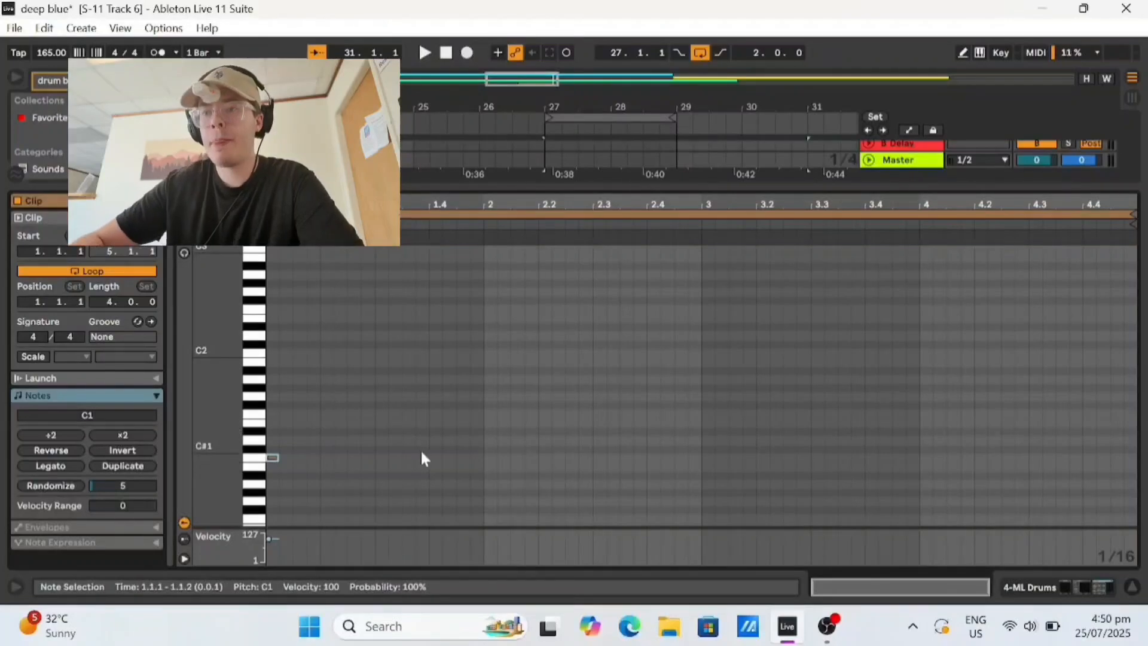
double_click(383, 441)
key("space")
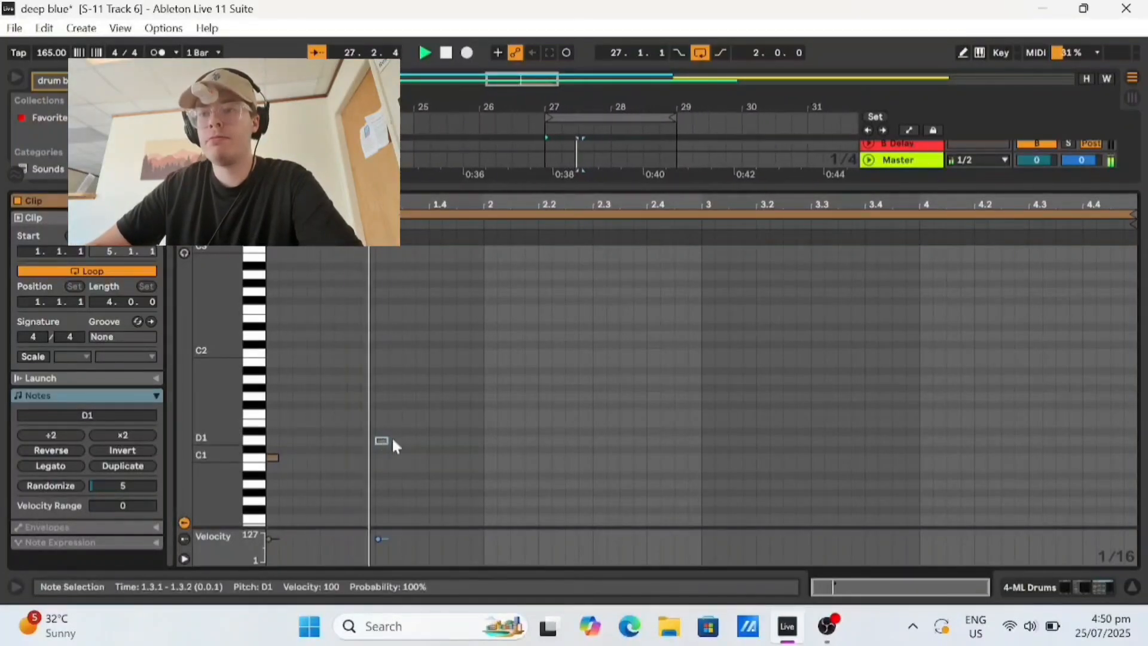
double_click(599, 441)
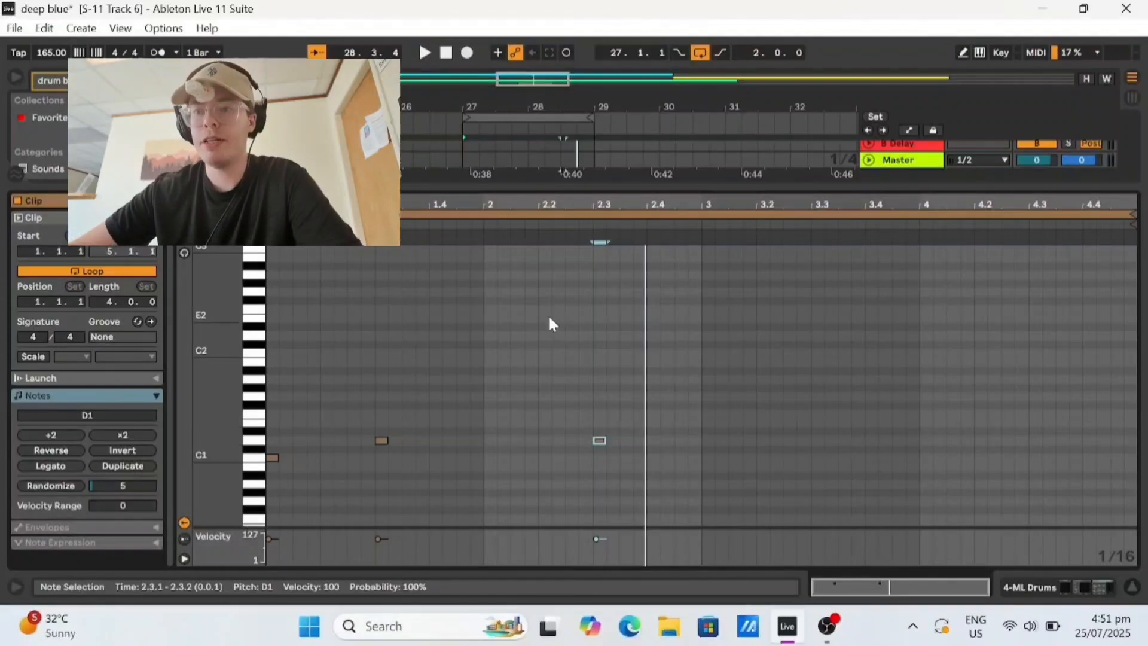
Step: Audition the drum pattern and add C1 notes at 3.1.1 and 1.4.3
key("space")
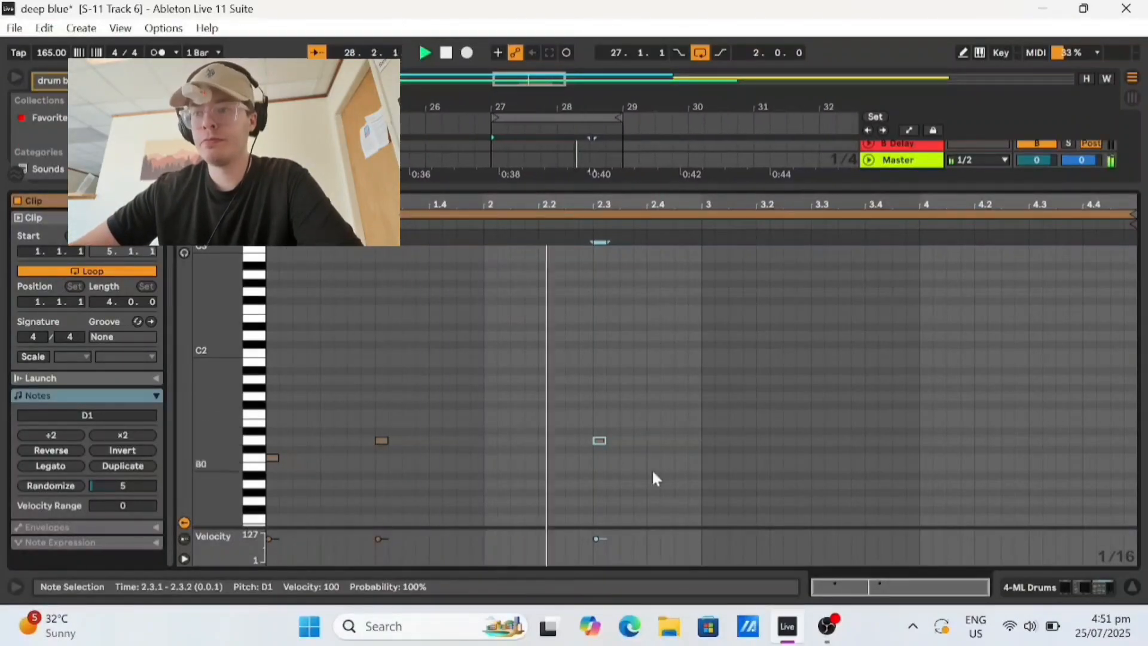
key("space")
double_click(708, 459)
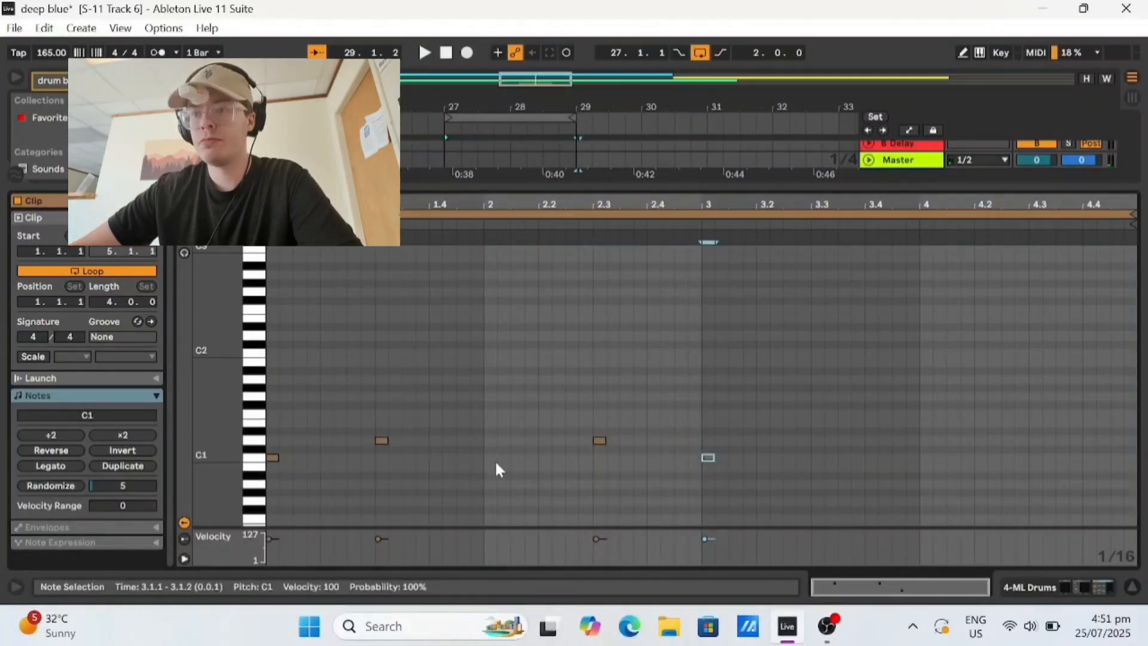
double_click(463, 459)
Step: Play back the beat and extend the arrangement loop to four bars, from bar 27 to bar 31
key("space")
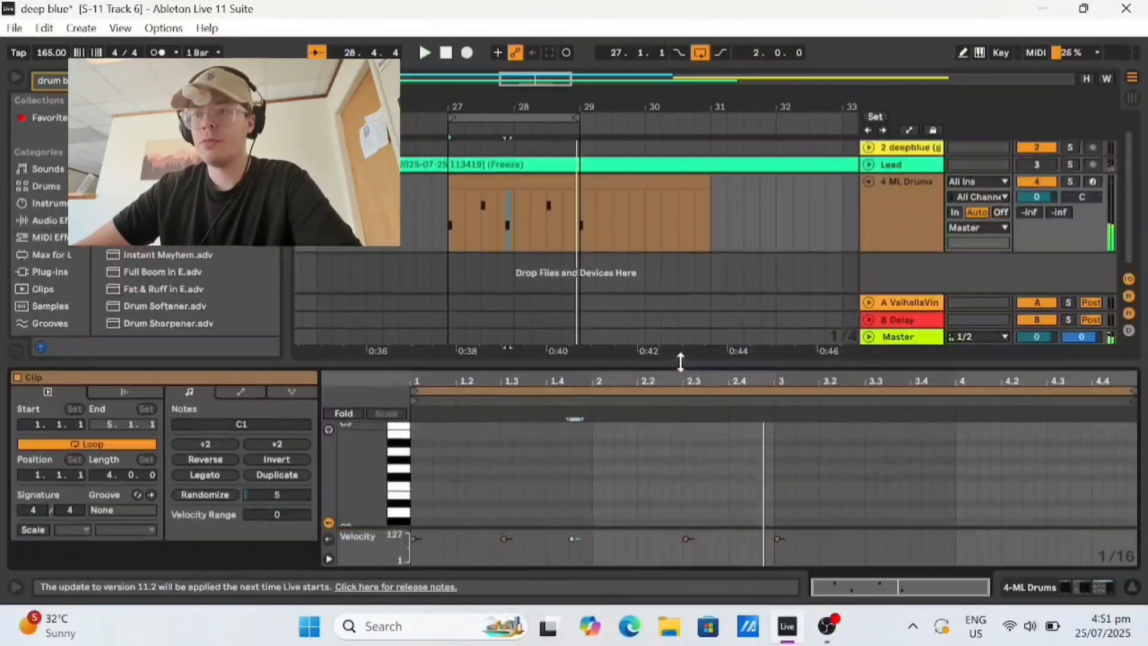
left_click_drag(637, 186, 682, 364)
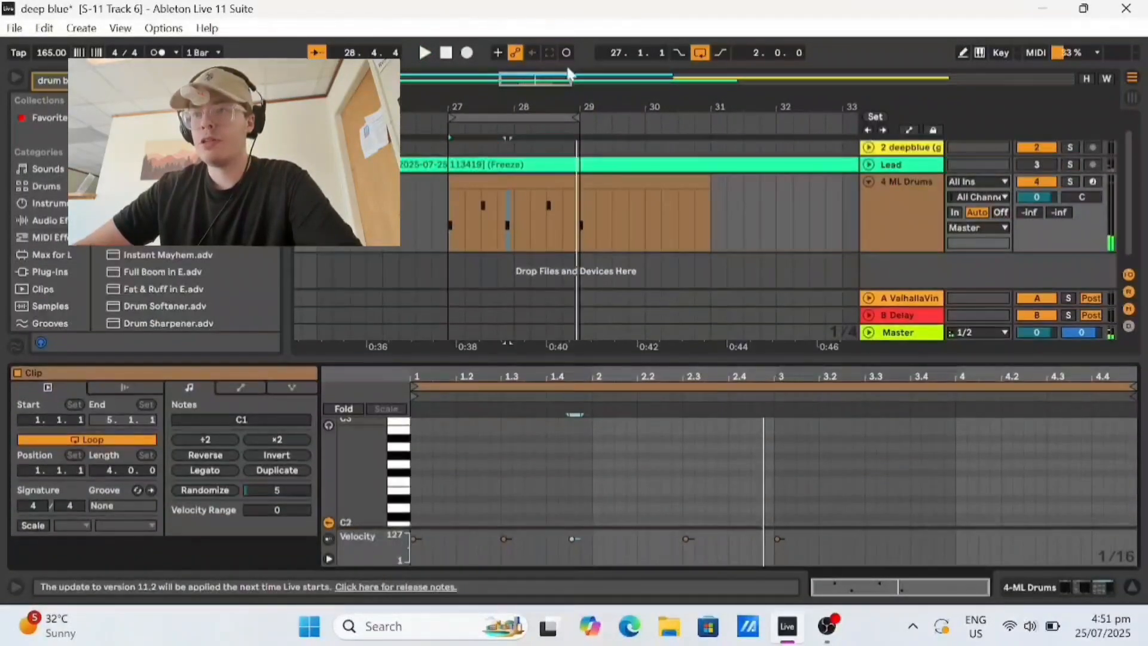
left_click_drag(574, 124, 710, 138)
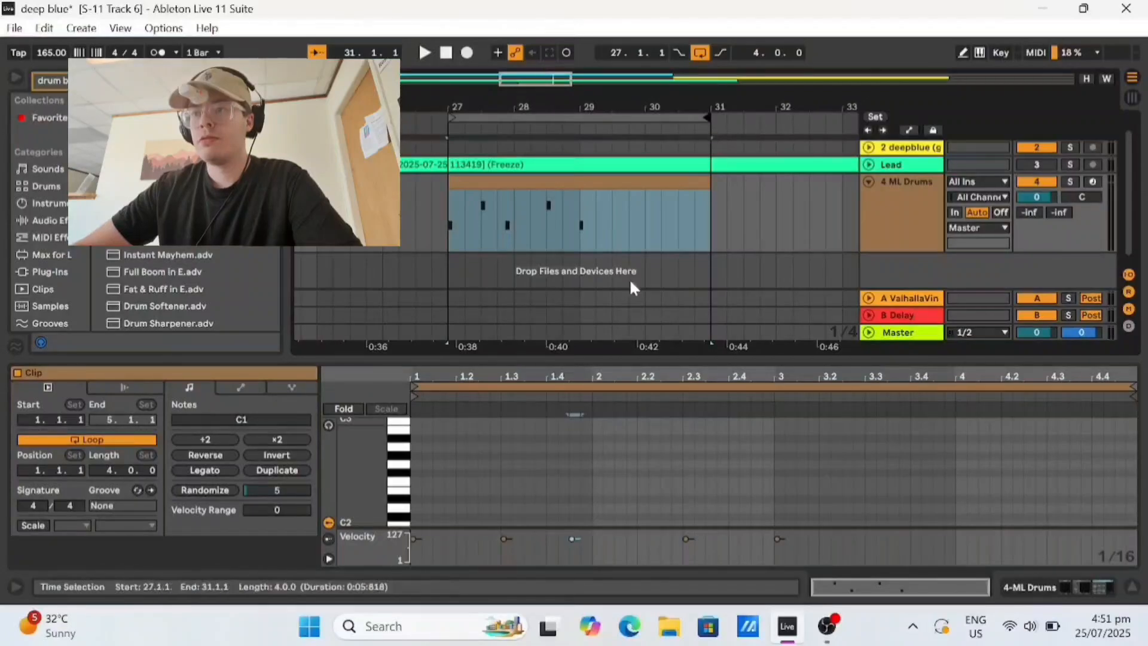
Step: Enlarge the note editor and add short G#1 notes at 1.1.1 and 1.1.3 in the drum clip
left_click_drag(573, 357, 566, 136)
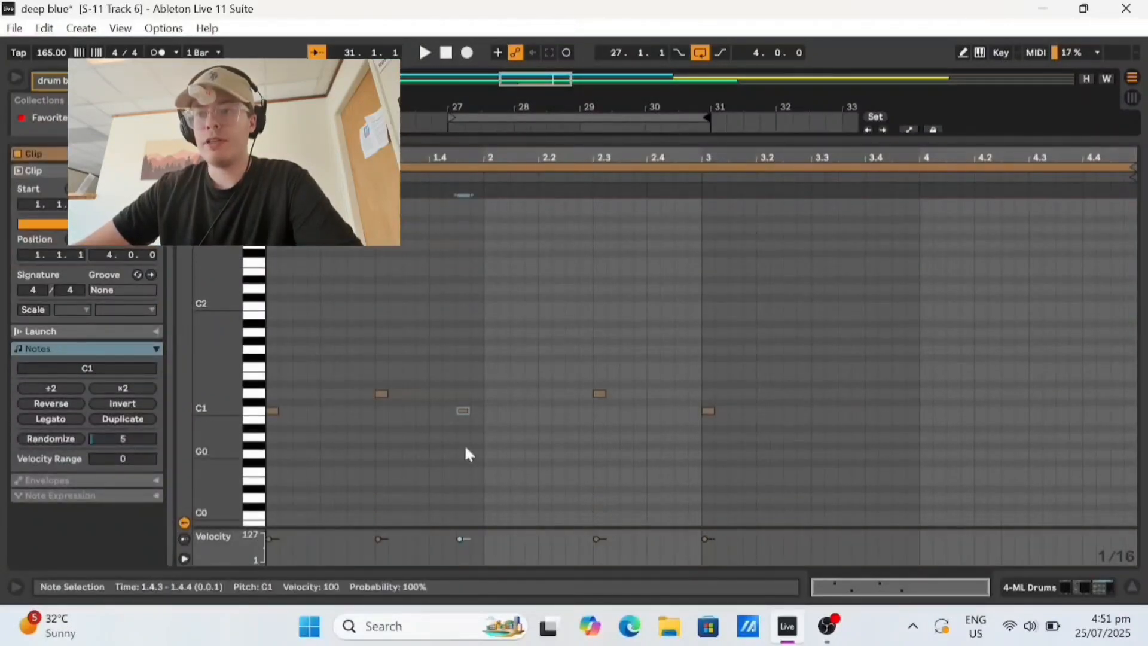
left_click(464, 411)
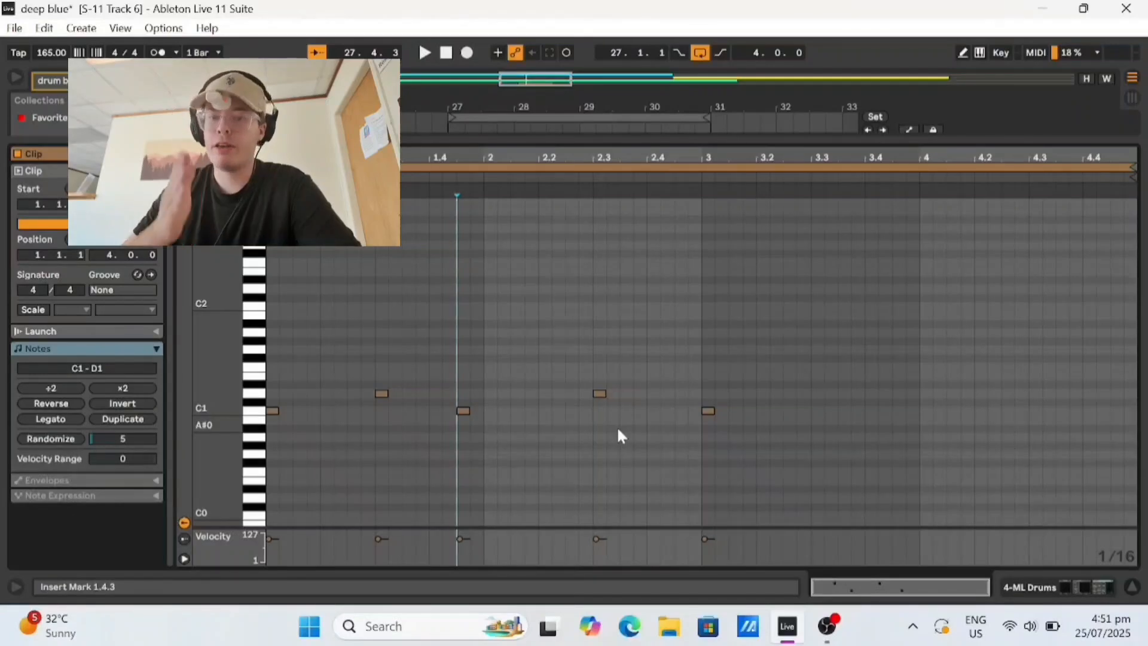
double_click(274, 340)
left_click_drag(272, 321, 291, 370)
key("ctrl+d")
key("ctrl+d")
key("ctrl+d")
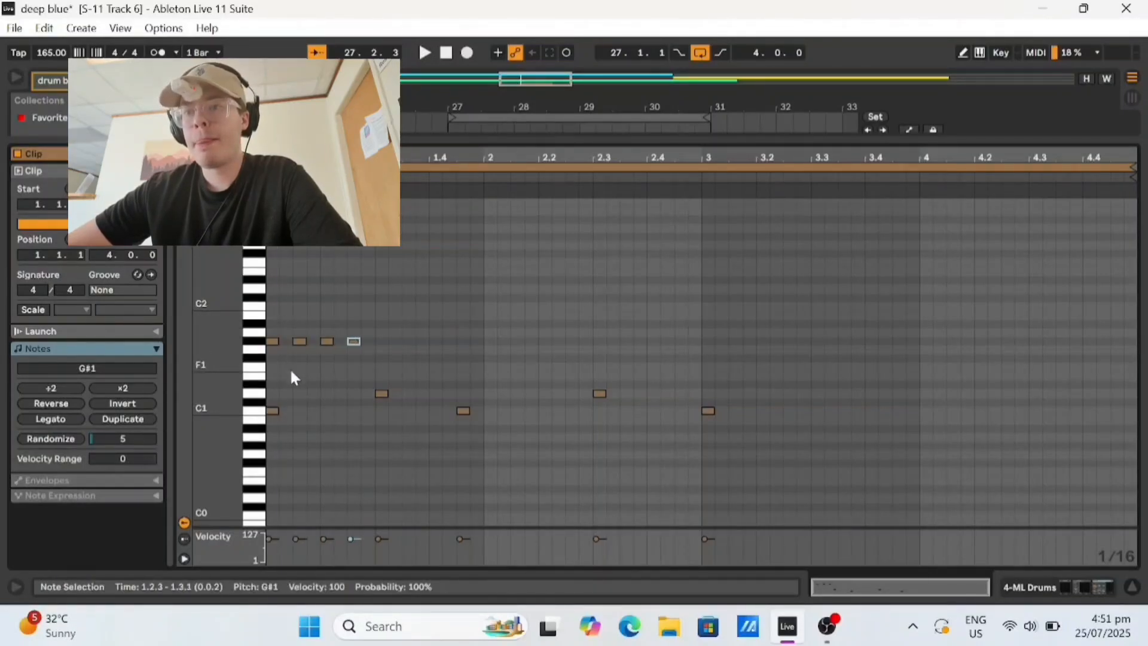
key("ctrl+z")
key("ctrl+z")
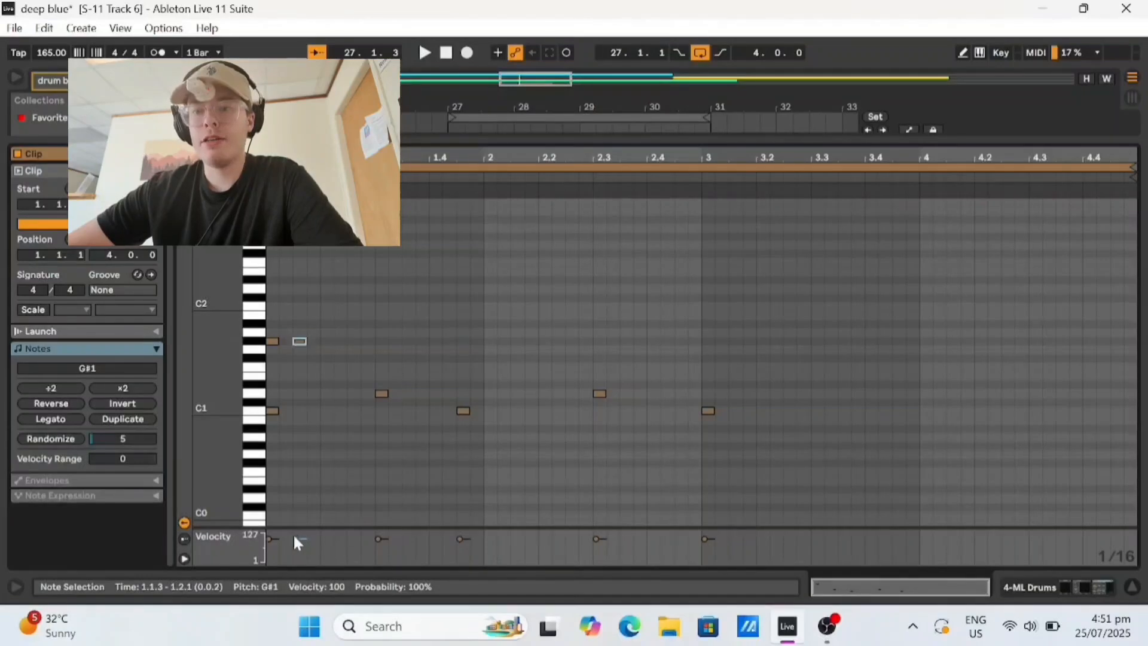
Step: Set the velocity of the G#1 note at 1.1.3 to 60 and duplicate the two-note group through the end of bar 2
left_click_drag(299, 540, 299, 547)
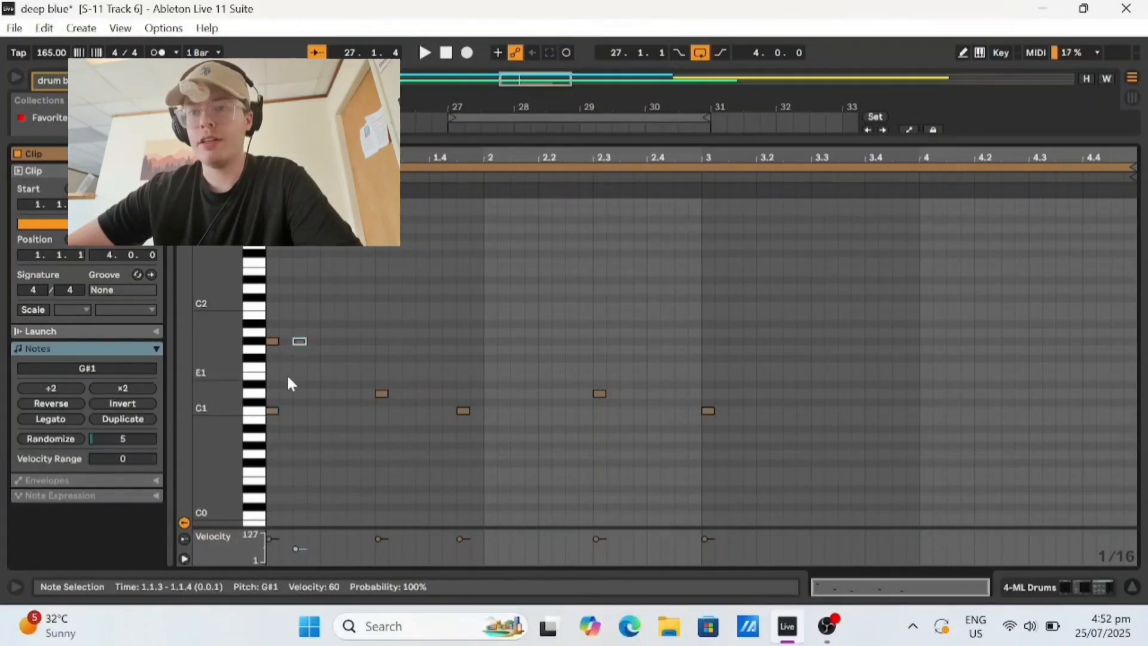
left_click(268, 322)
left_click_drag(268, 317, 317, 364)
key("ctrl+d")
key("ctrl+d")
key("ctrl+d")
key("ctrl+d")
key("ctrl+d")
key("ctrl+d")
key("ctrl+d")
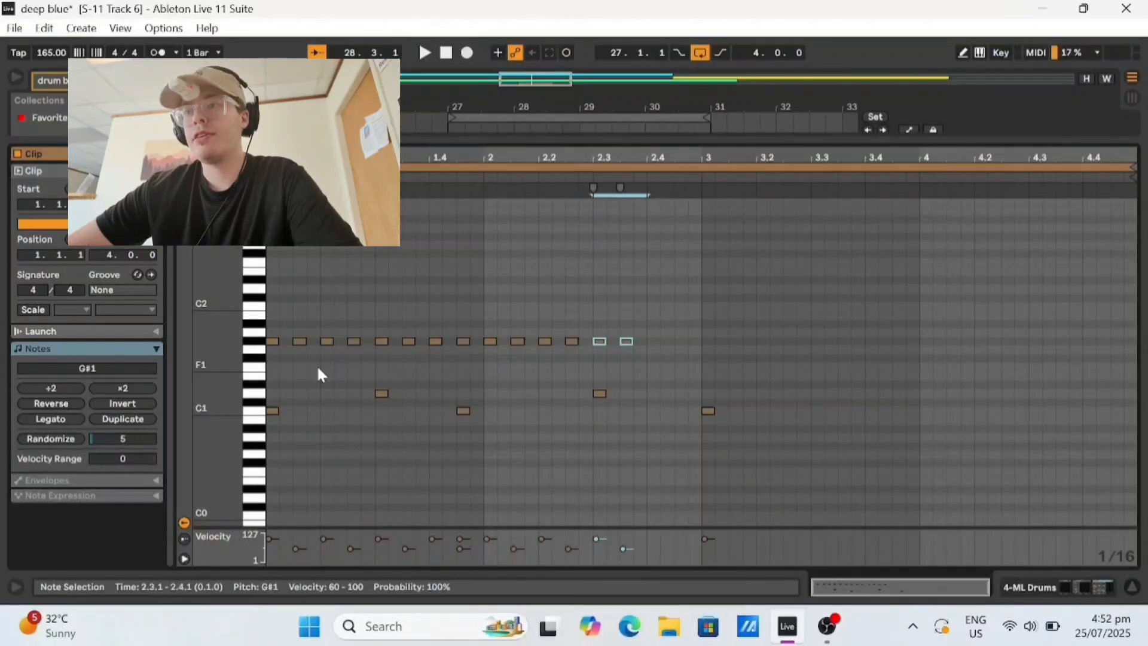
Step: Audition the beat, transpose all the G#1 notes to F#1 and play them back
key("space")
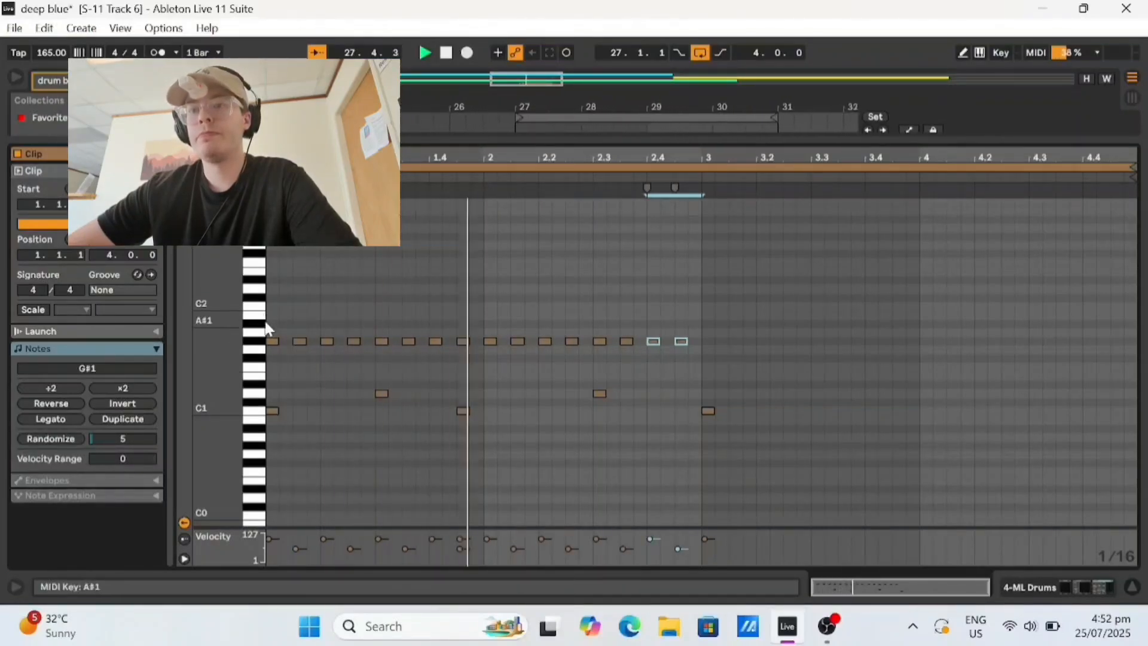
key("space")
left_click_drag(273, 329, 687, 372)
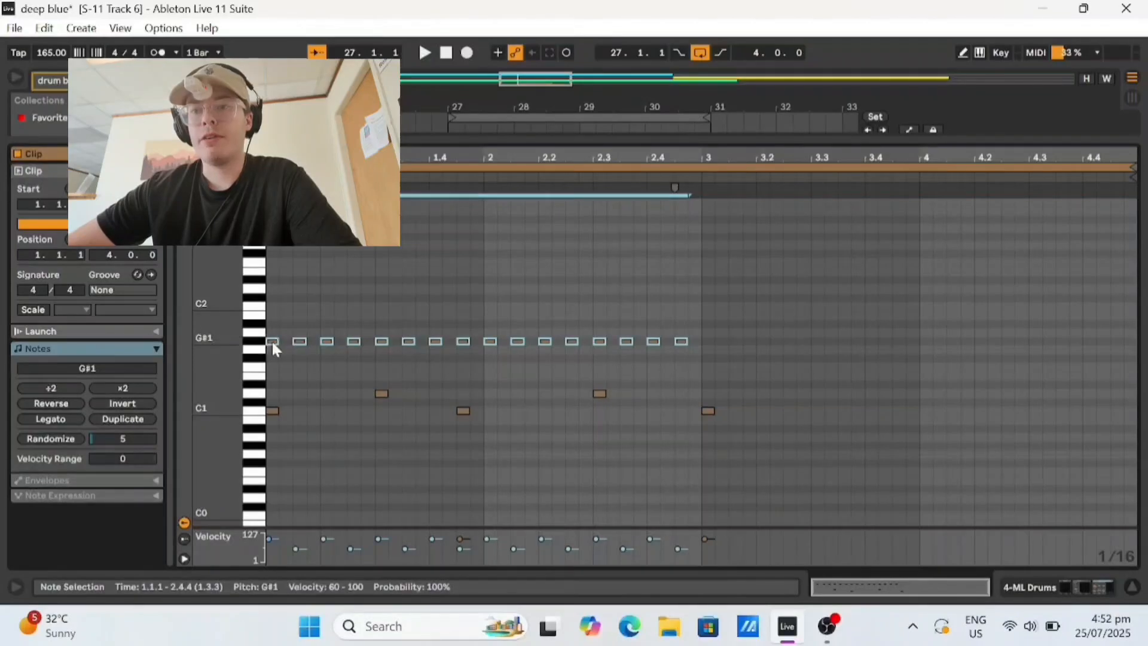
left_click_drag(274, 341, 275, 358)
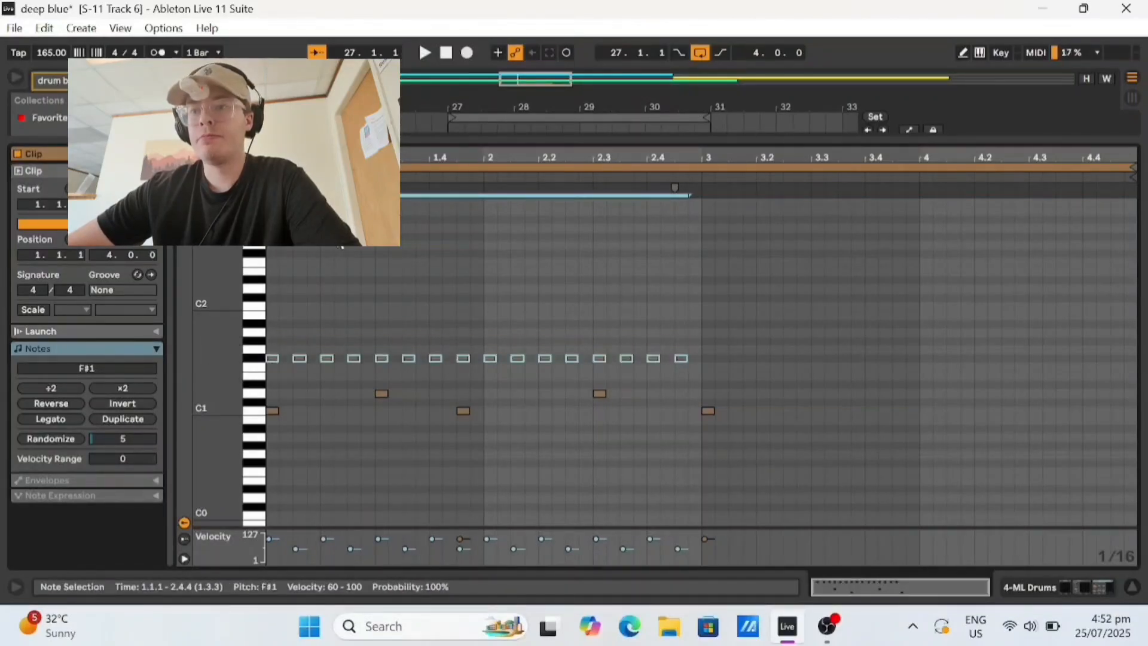
key("space")
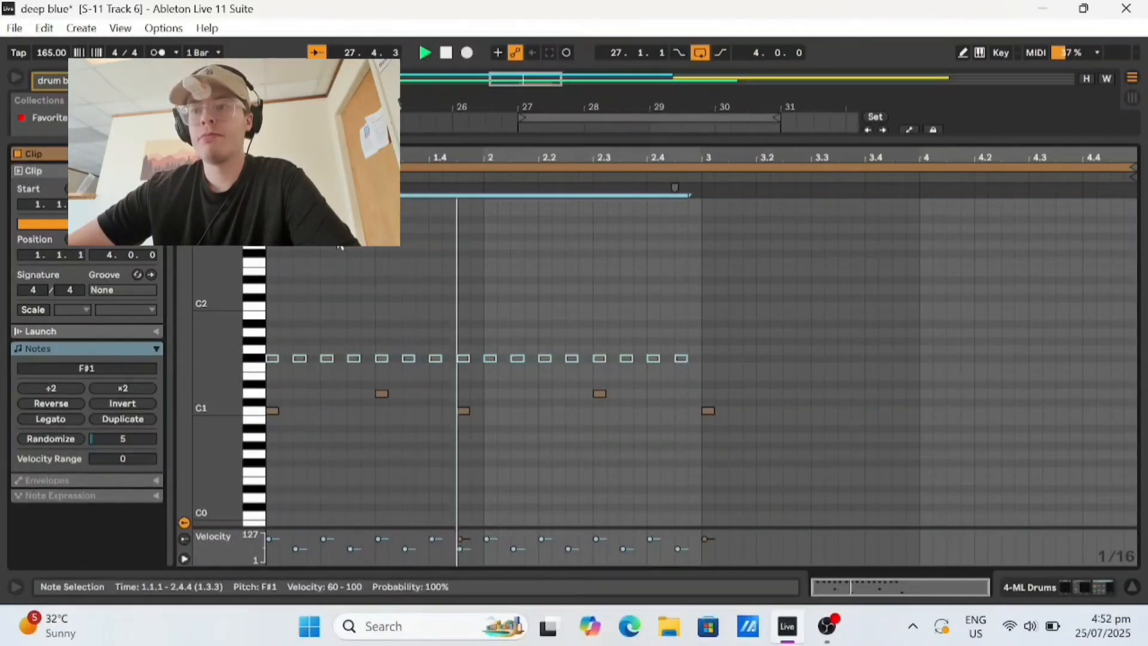
key("space")
Step: Transpose the whole F#1 row up to F#3, auditioning the beat at the new pitch
left_click_drag(272, 357, 274, 252)
scroll(274, 250, "up", 2)
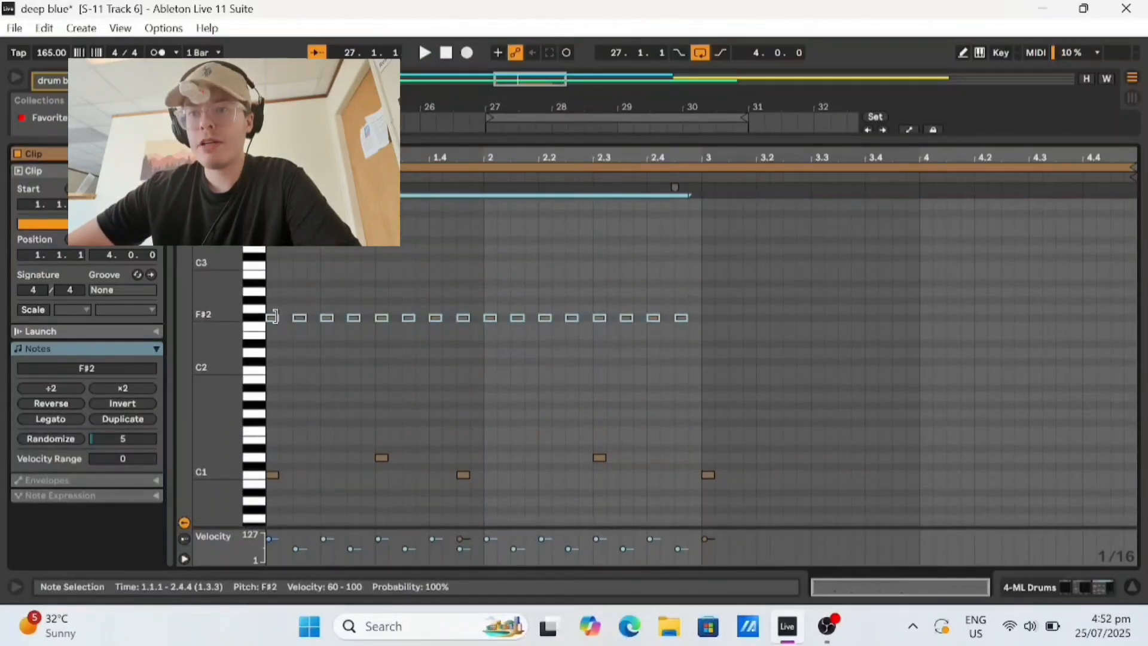
left_click_drag(274, 317, 273, 214)
key("space")
key("space")
key("space")
scroll(543, 223, "up", 3)
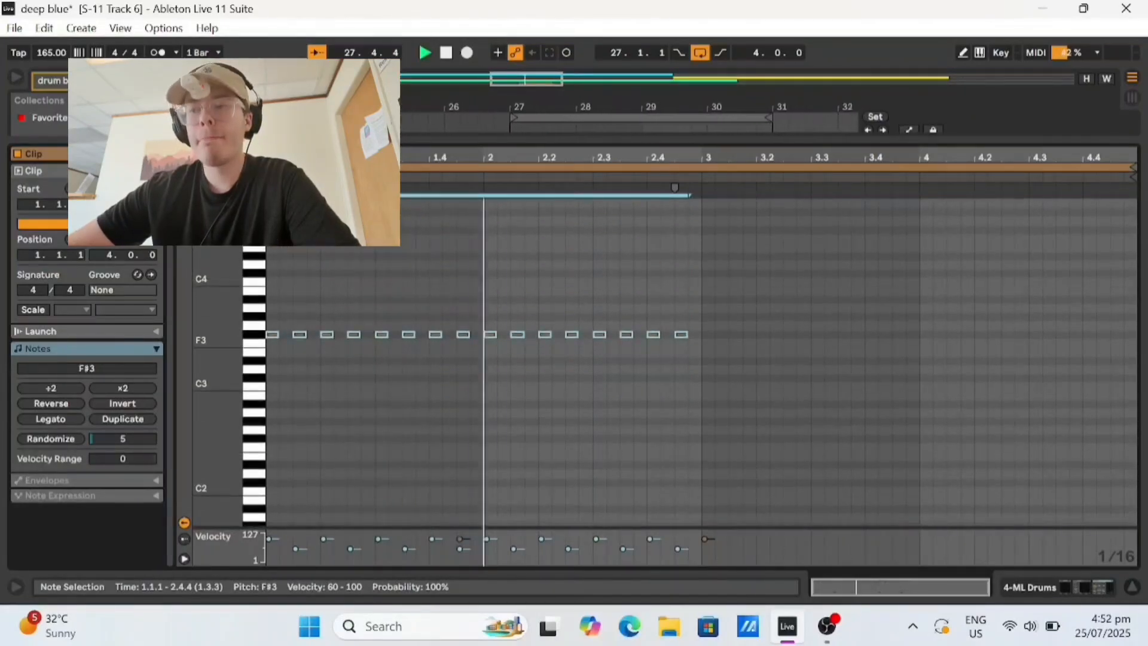
key("space")
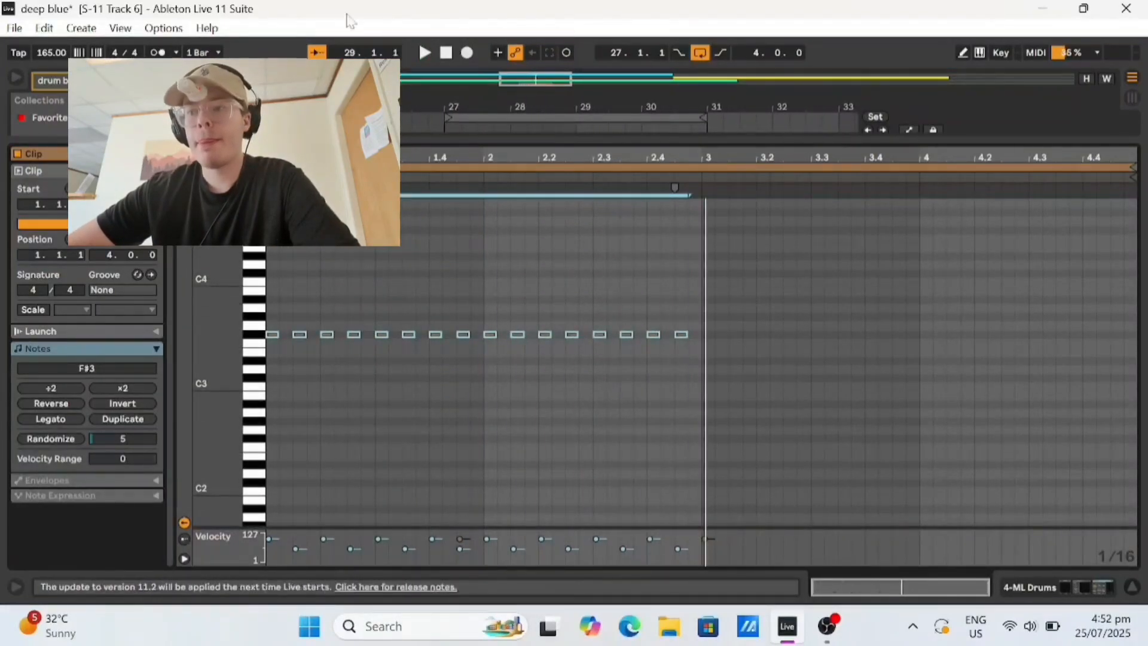
Step: Lower the velocity of the quieter off-beat F#3 notes to 43 and play back the beat
scroll(429, 448, "down", 3)
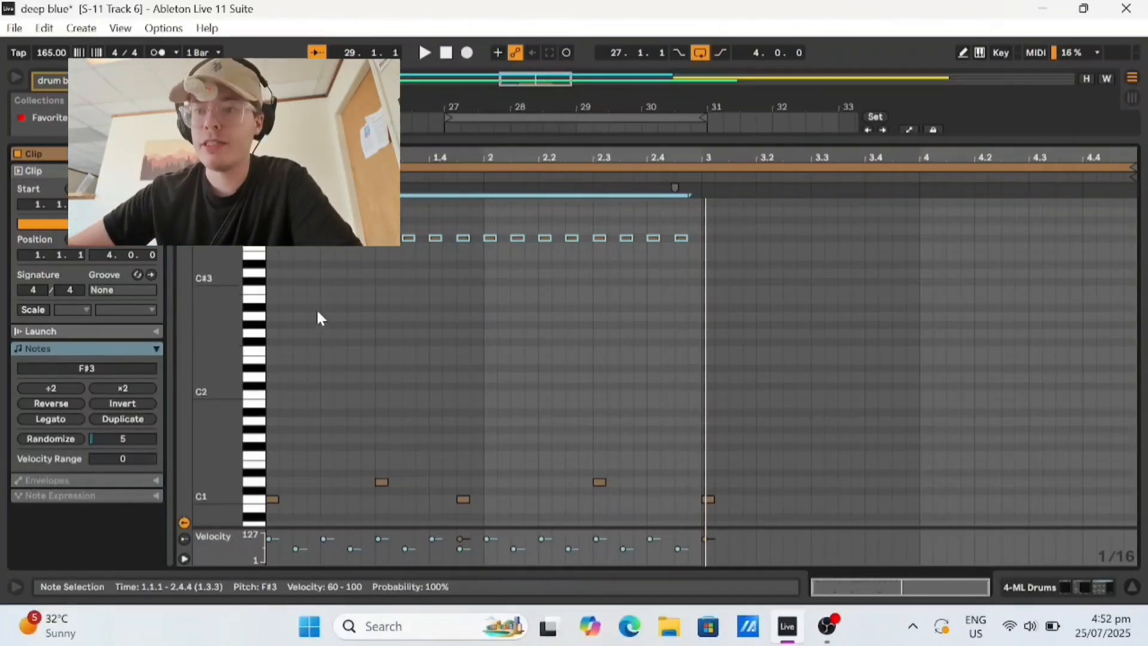
left_click_drag(283, 545, 678, 556)
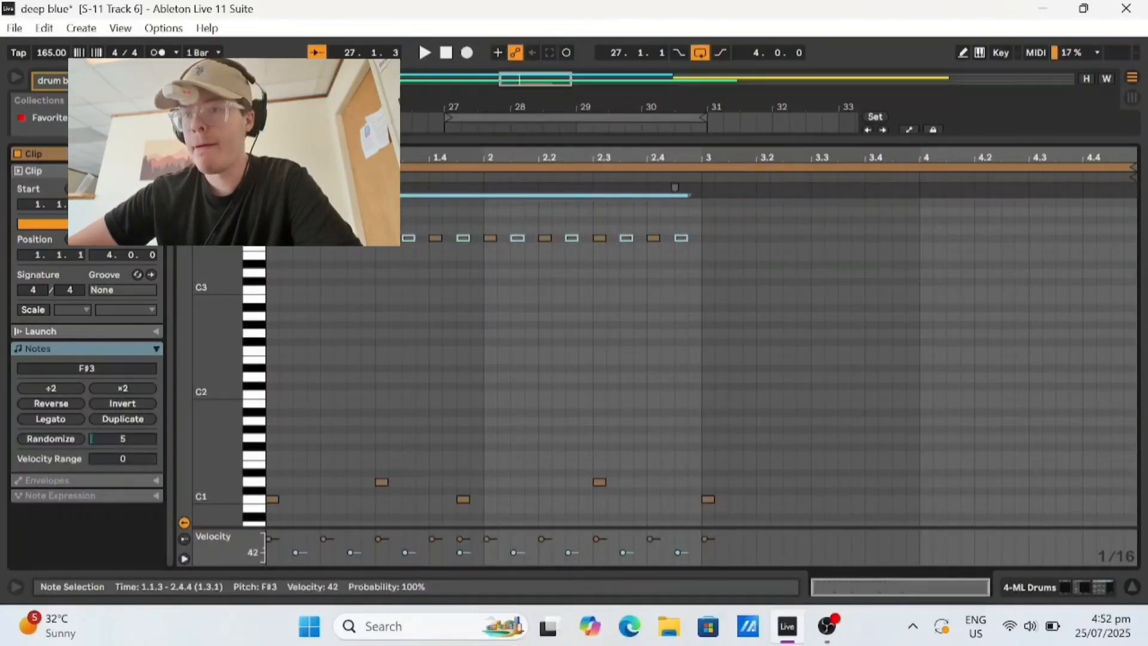
key("space")
left_click(432, 307)
Step: Move the F#3 note at 1.1.1 to A#3, audition it and delete the F#3 note at 1.1.3
scroll(432, 306, "down", 2)
scroll(432, 305, "up", 1)
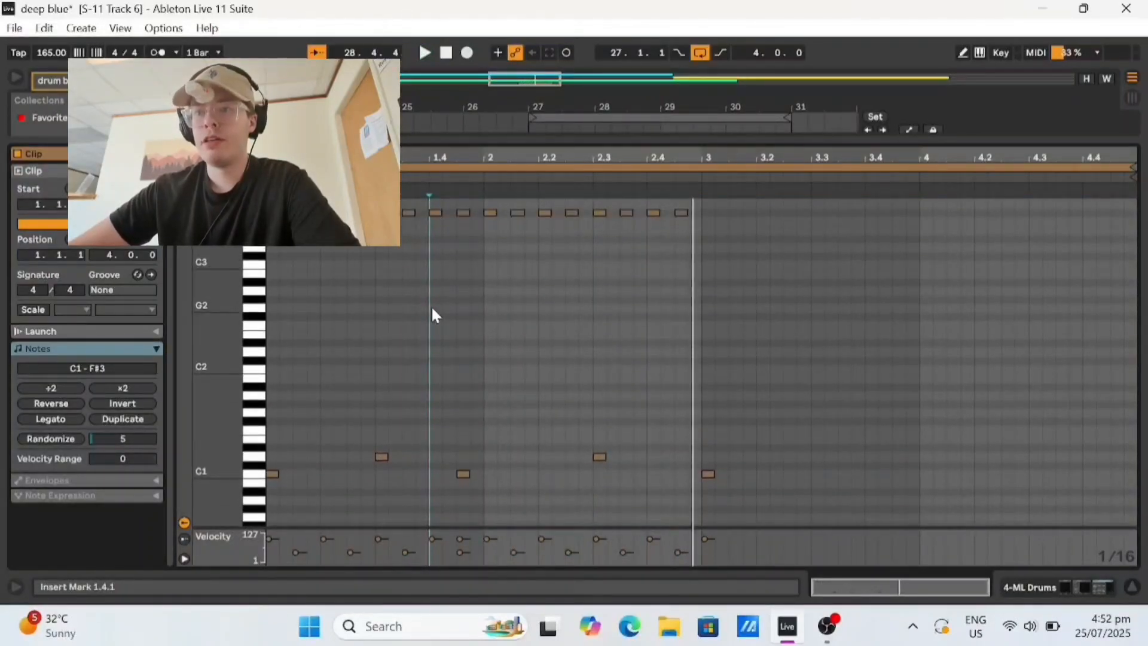
scroll(359, 308, "up", 5)
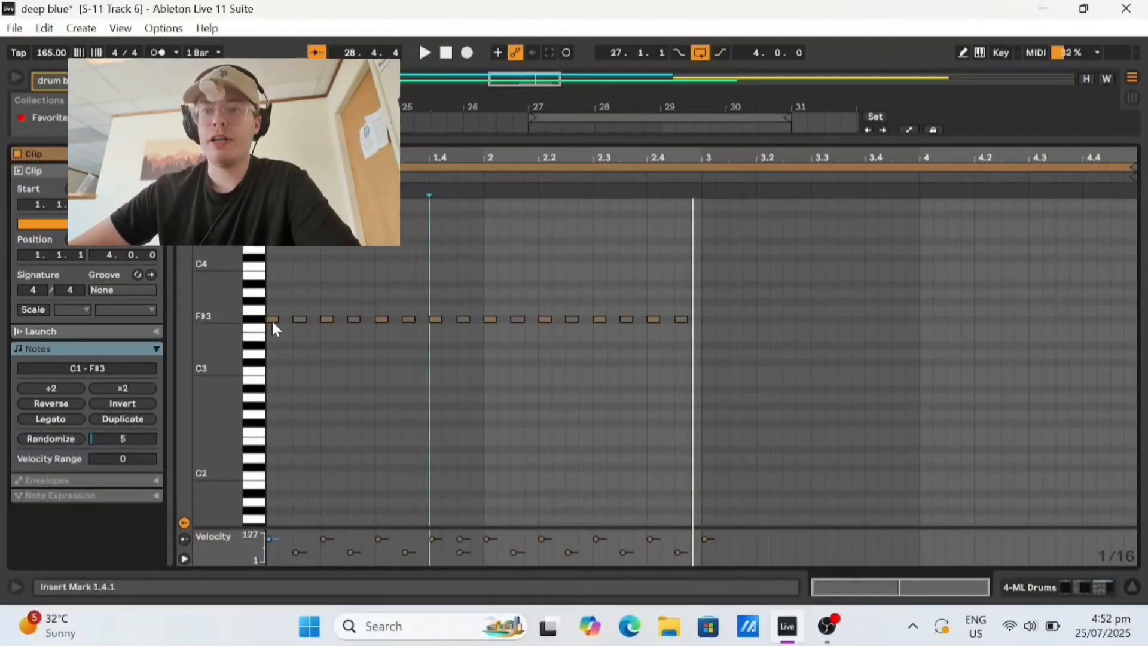
left_click(273, 319)
key("space")
left_click_drag(272, 319, 272, 287)
key("space")
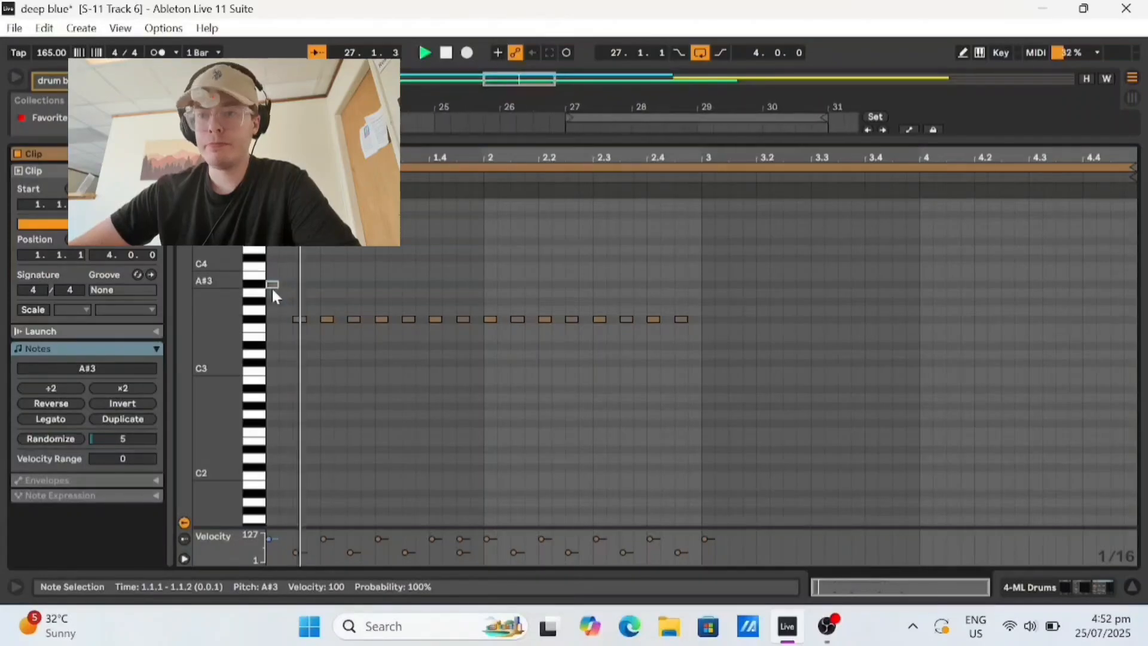
double_click(300, 319)
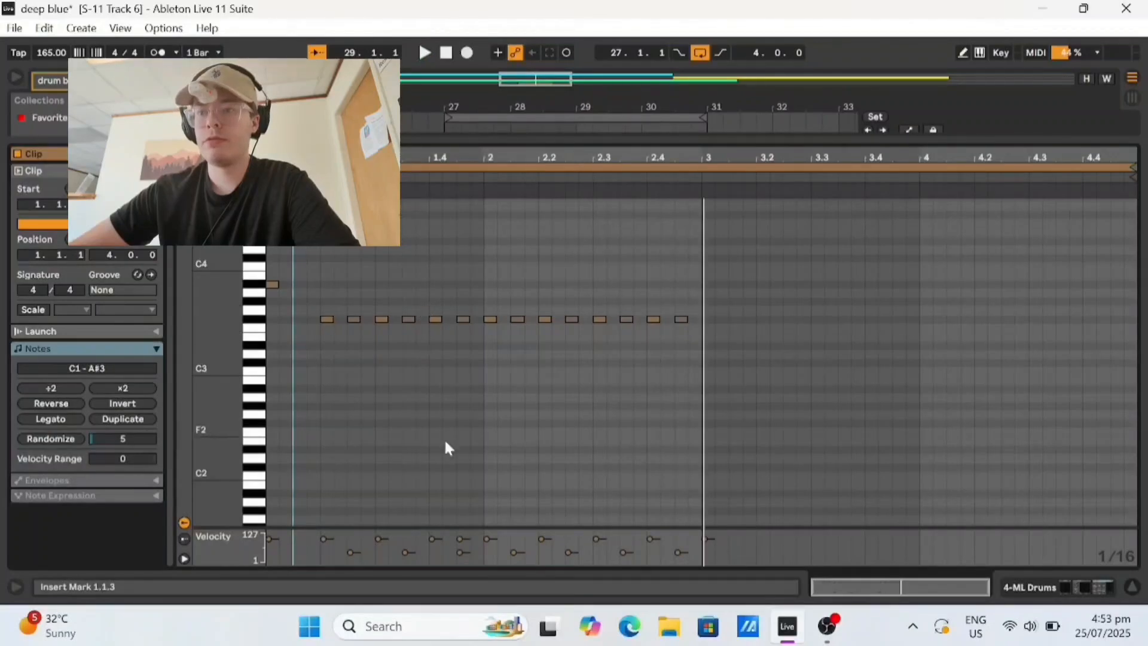
Step: Duplicate the C1 and D1 notes of bars 1 and 2 into bars 3 and 4, and bar 2's F#3 notes into both bars
scroll(598, 479, "down", 5)
left_click_drag(698, 485, 269, 376)
key("ctrl+d")
scroll(645, 405, "up", 5)
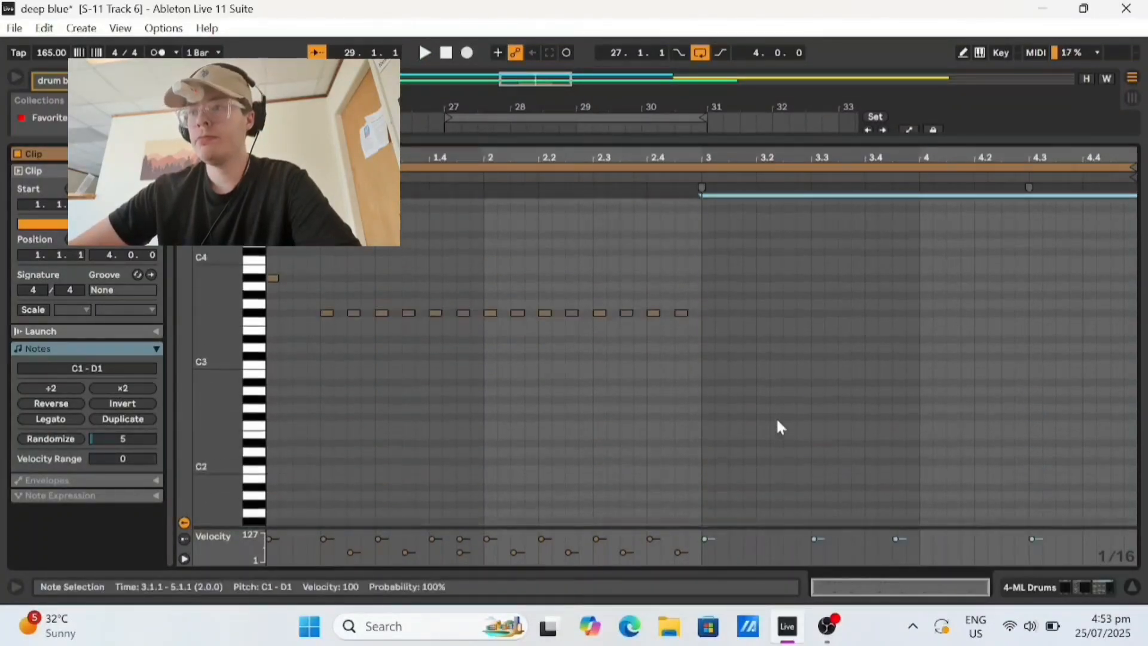
left_click_drag(700, 347, 487, 273)
key("ctrl+d")
key("ctrl+d")
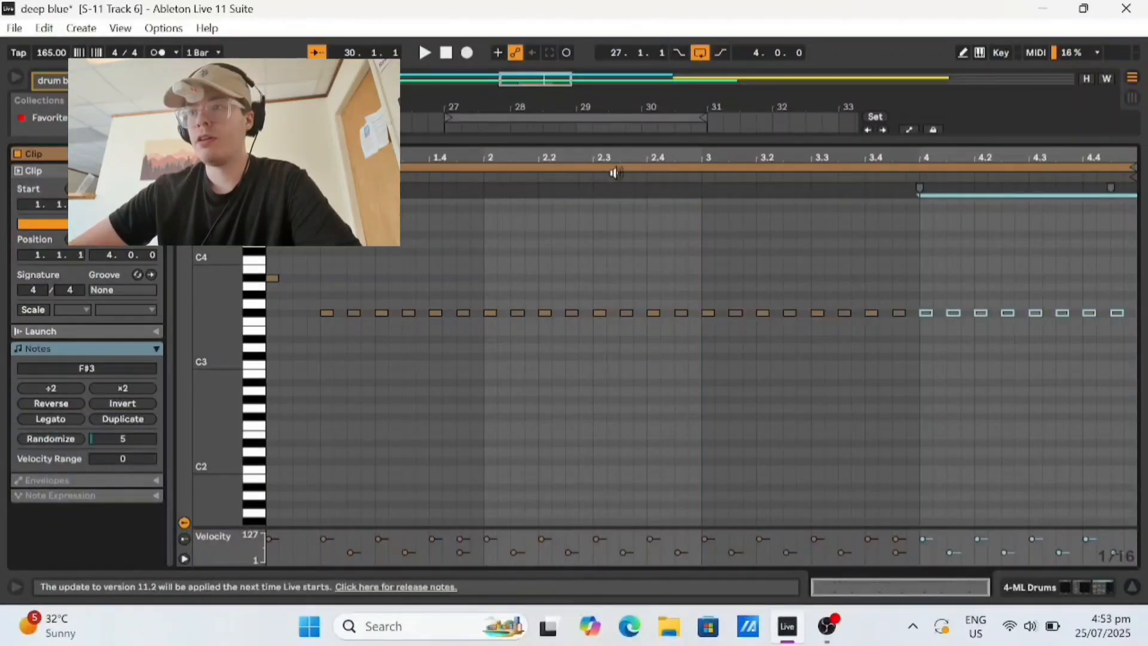
Step: Shrink the note editor to reveal the arrangement and play back the four-bar drum loop
left_click_drag(631, 244, 668, 230)
key("space")
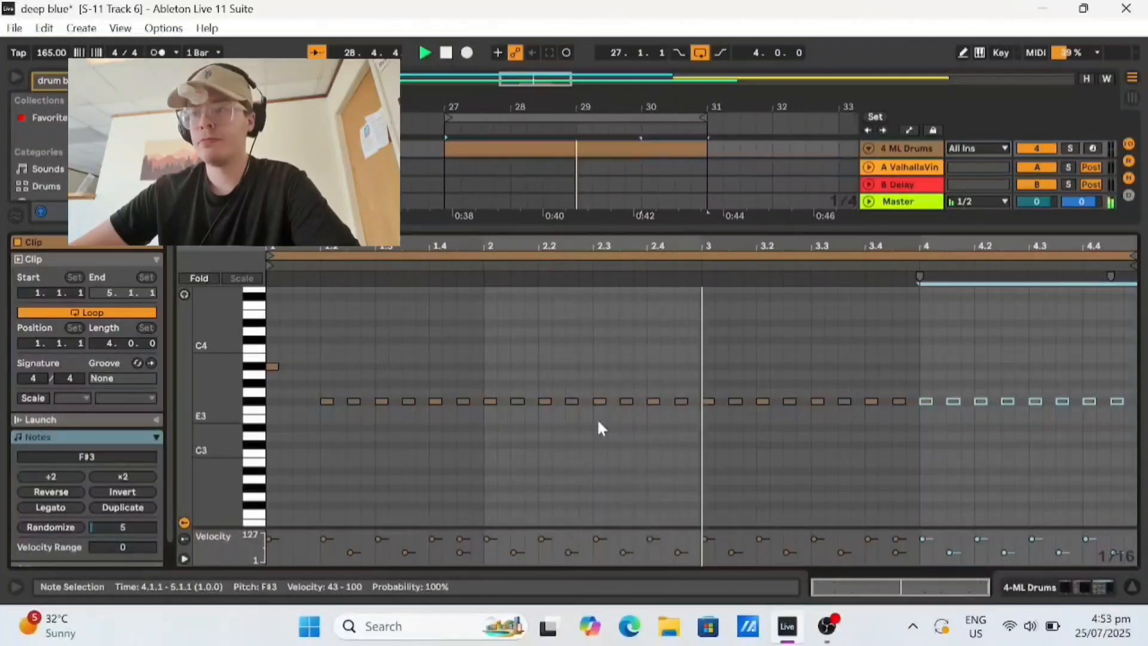
scroll(601, 428, "down", 10)
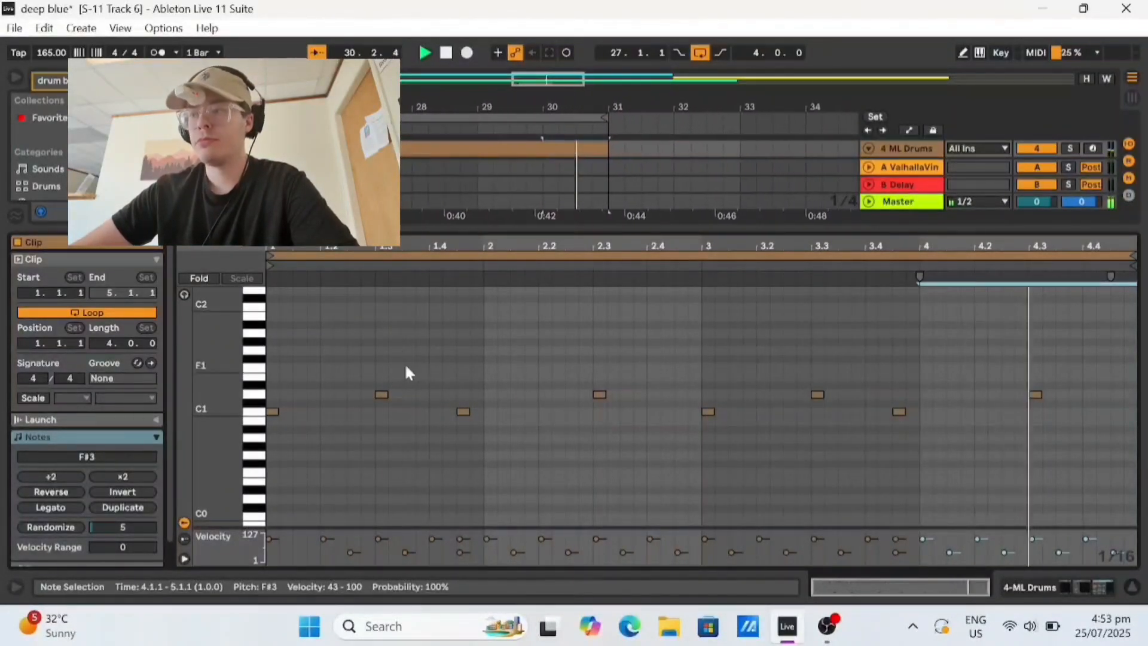
left_click(359, 359)
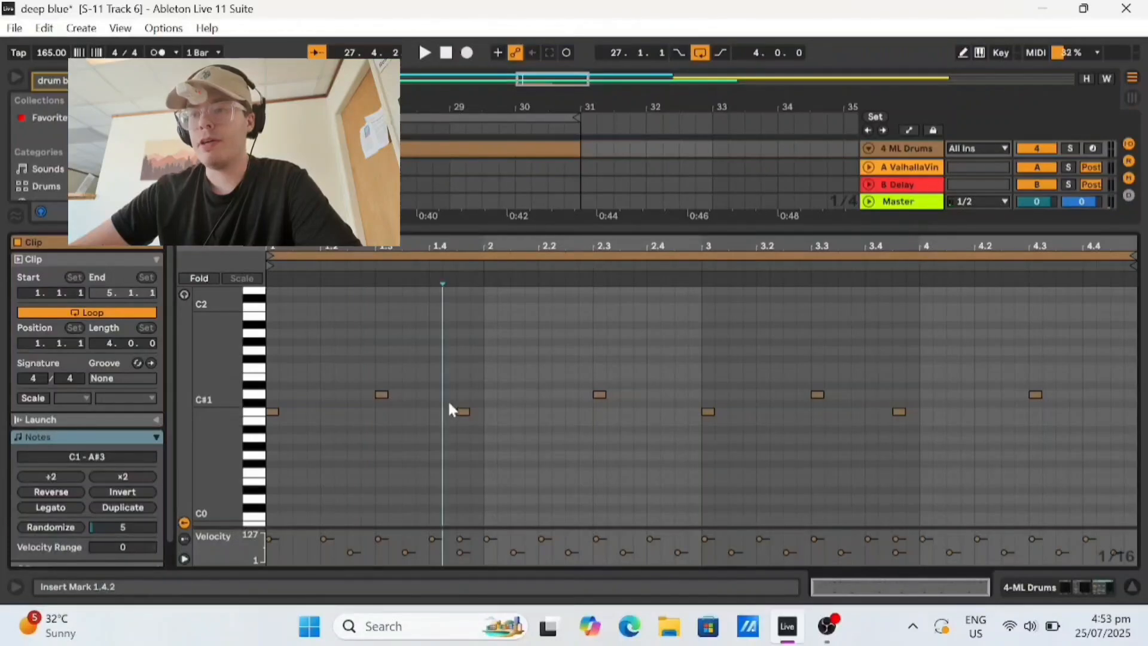
Step: Set the velocity of the C1 note at 1.4.3 to 84 and lower the C1 note at 3.4.3 similarly
left_click(463, 412)
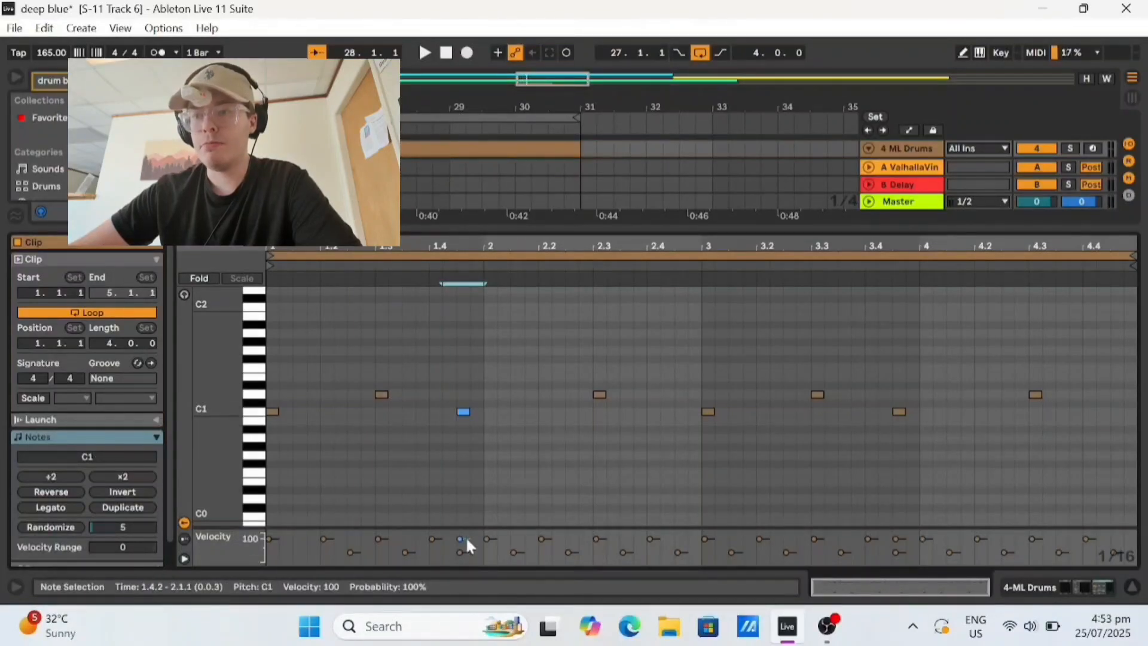
left_click_drag(466, 536, 465, 541)
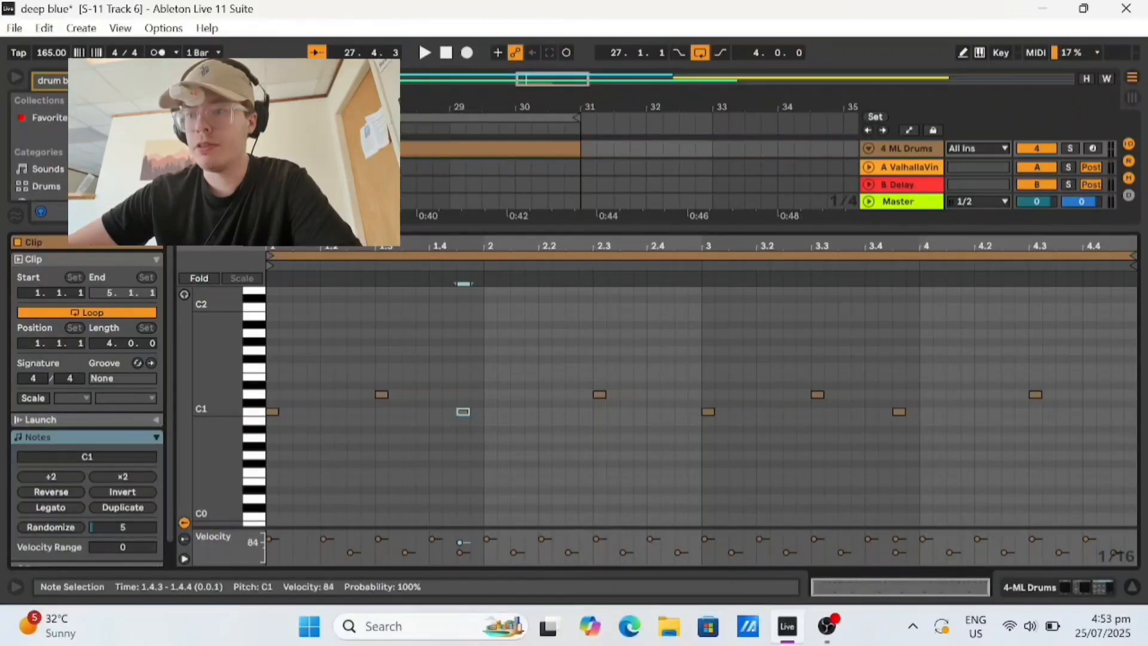
left_click(897, 412)
left_click(730, 479)
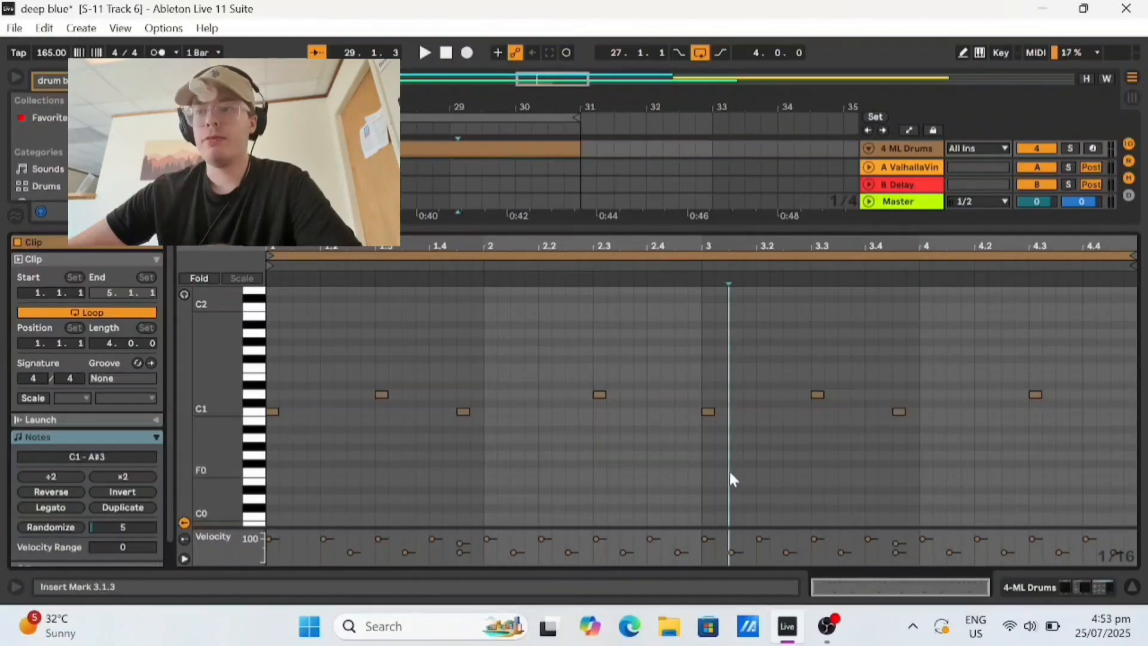
Step: Select every note in the drum clip and randomize the velocities several times with an amount of 5
key("ctrl+a")
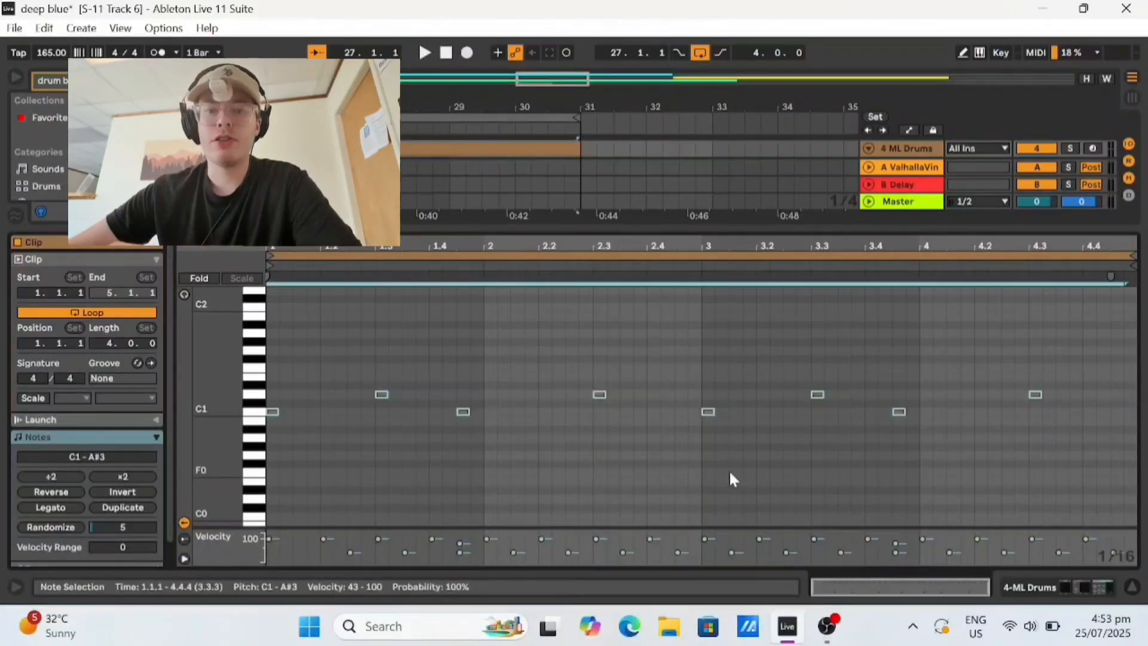
scroll(382, 382, "up", 3)
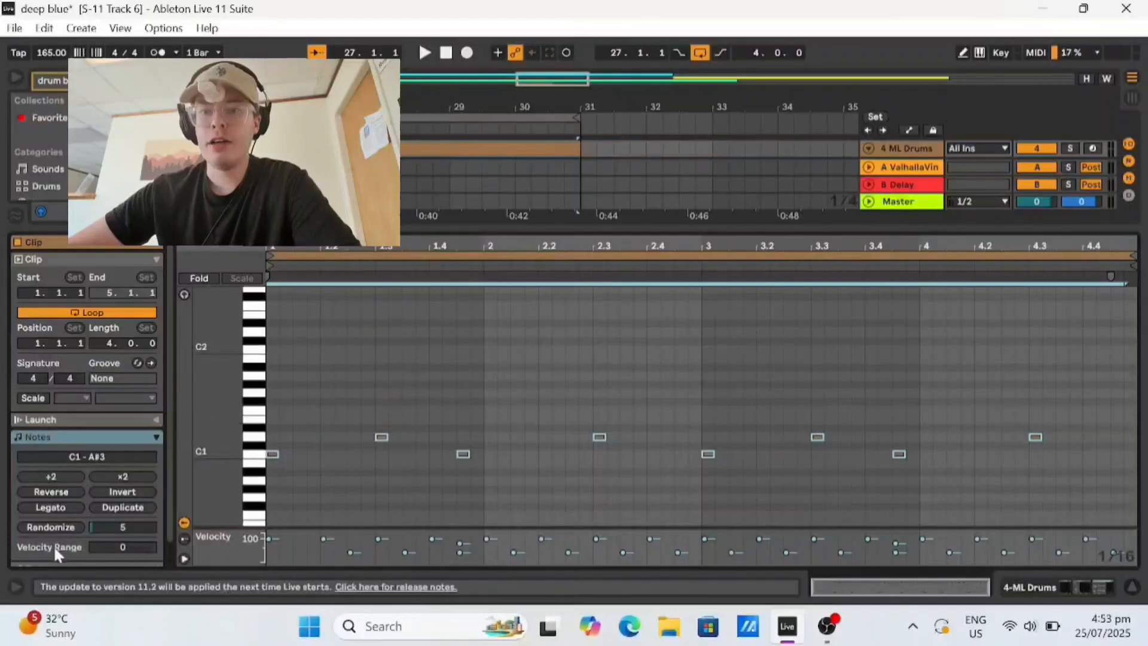
left_click(95, 526)
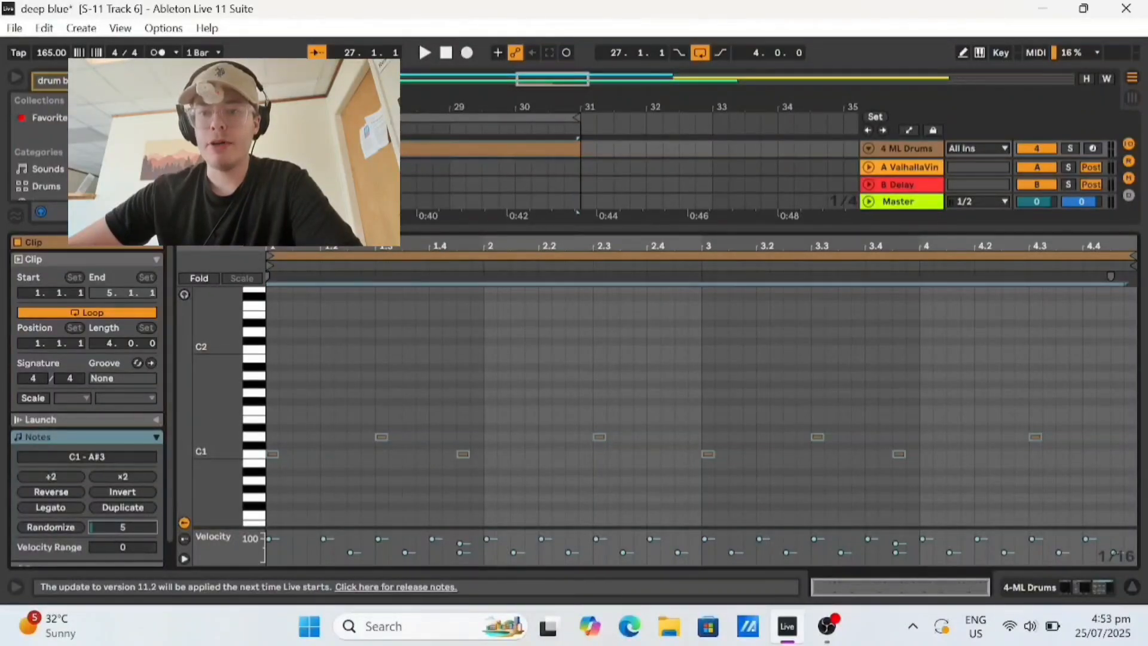
left_click(66, 527)
left_click(66, 527)
left_click(66, 527)
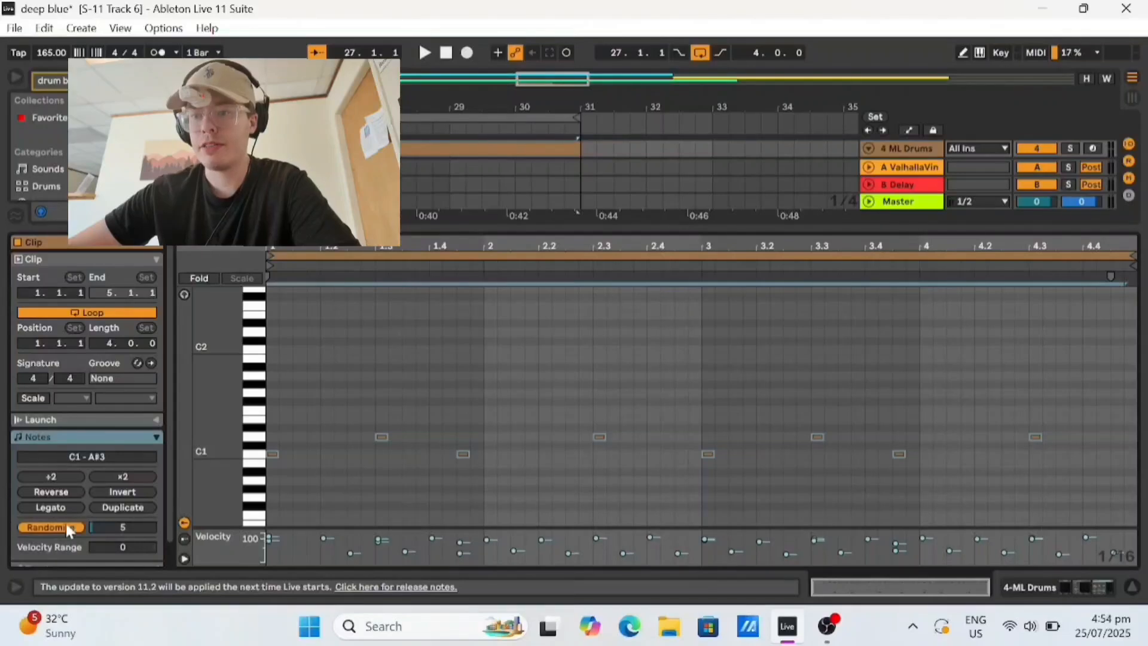
left_click(66, 527)
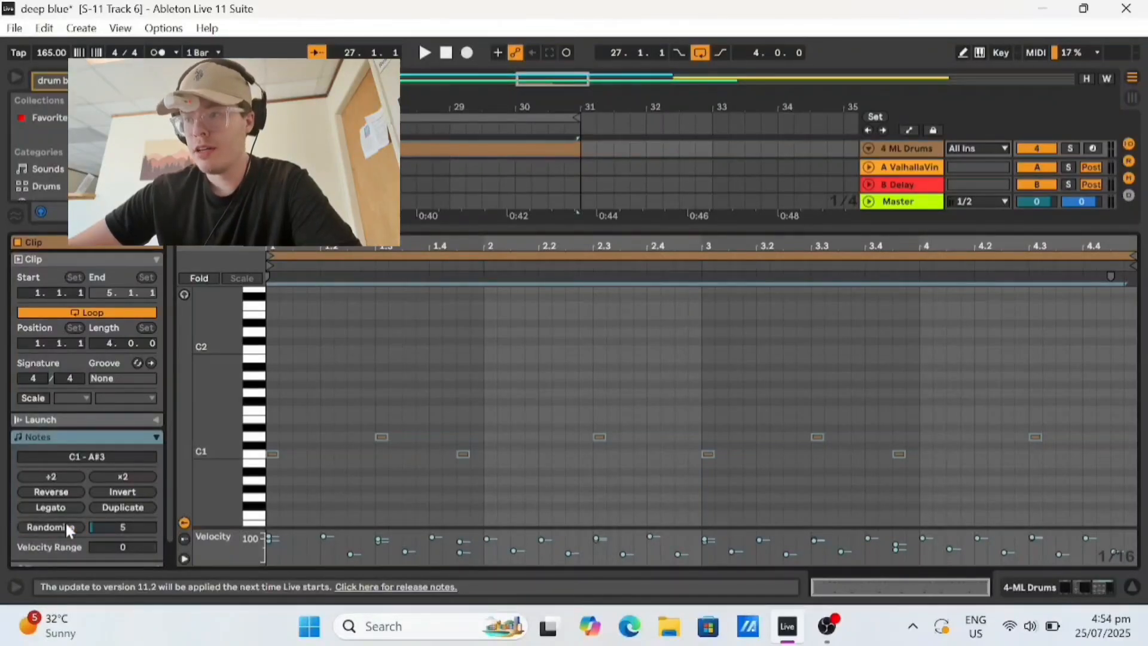
Step: Play back the beat with its randomized velocities and enlarge the note editor over the arrangement
scroll(371, 365, "up", 3)
scroll(371, 367, "down", 4)
key("space")
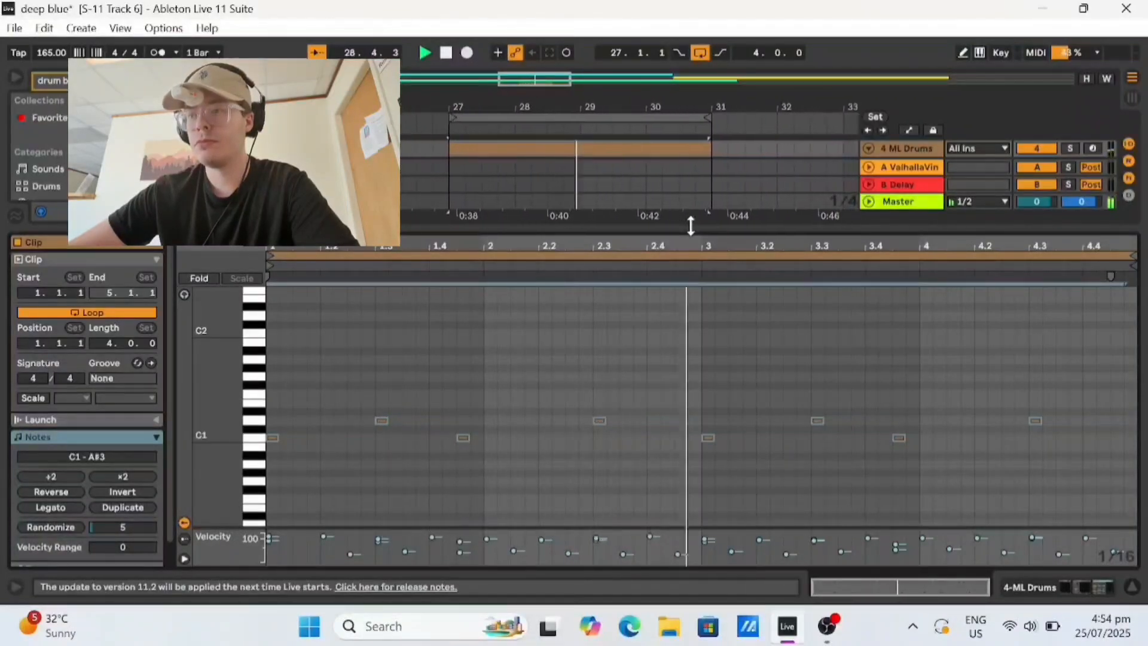
left_click_drag(690, 225, 517, 132)
scroll(400, 359, "down", 3)
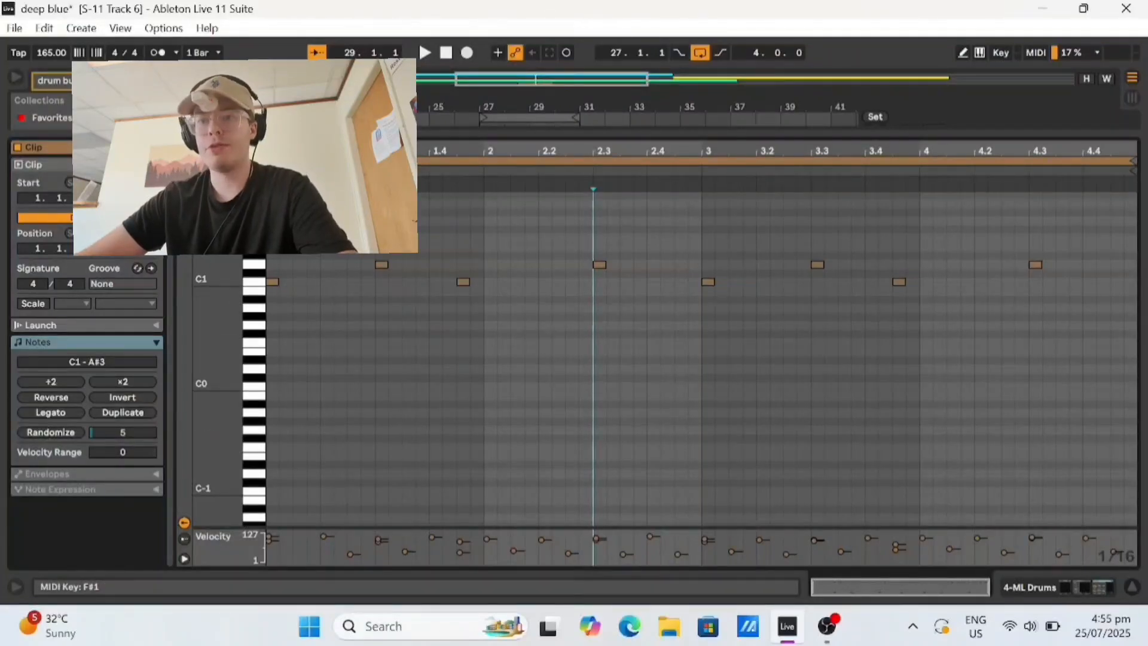
scroll(399, 421, "up", 2)
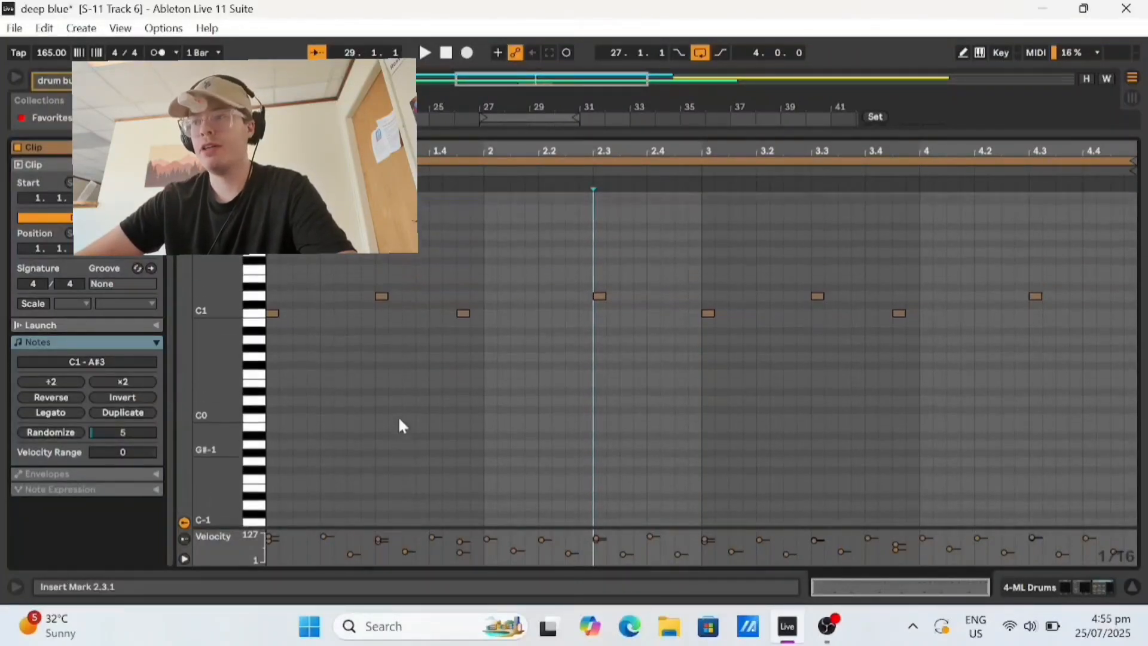
Step: Duplicate the four-bar drum clip to start at bar 31 and extend the loop to eight bars, from 27 to 35
scroll(399, 420, "down", 5)
scroll(400, 425, "up", 15)
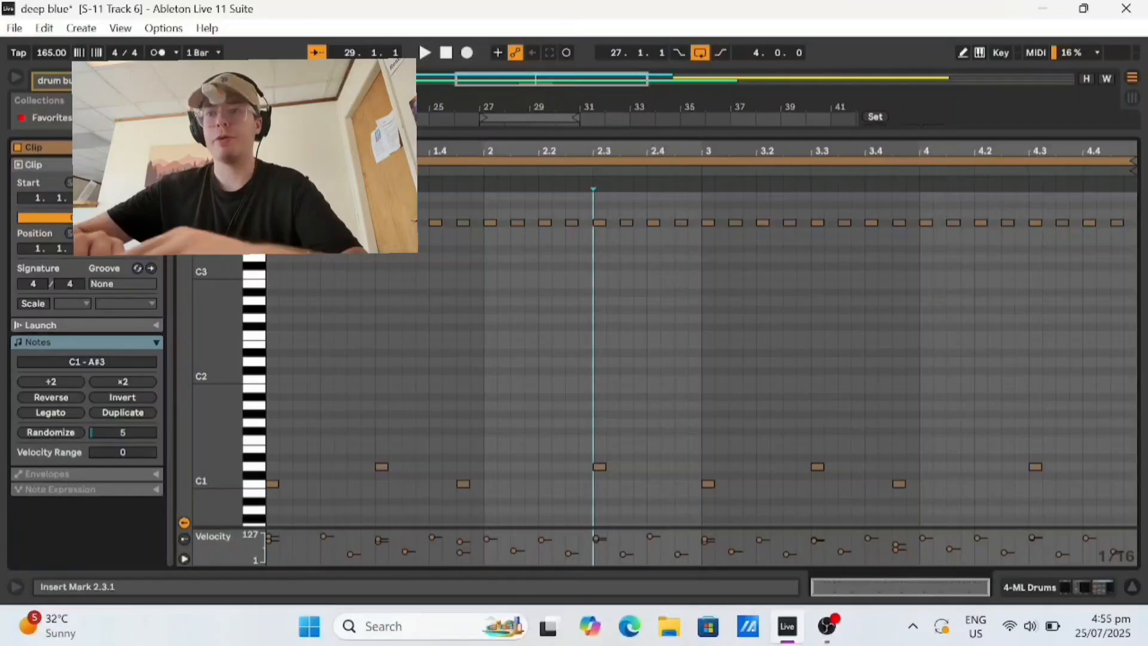
left_click_drag(413, 134, 467, 387)
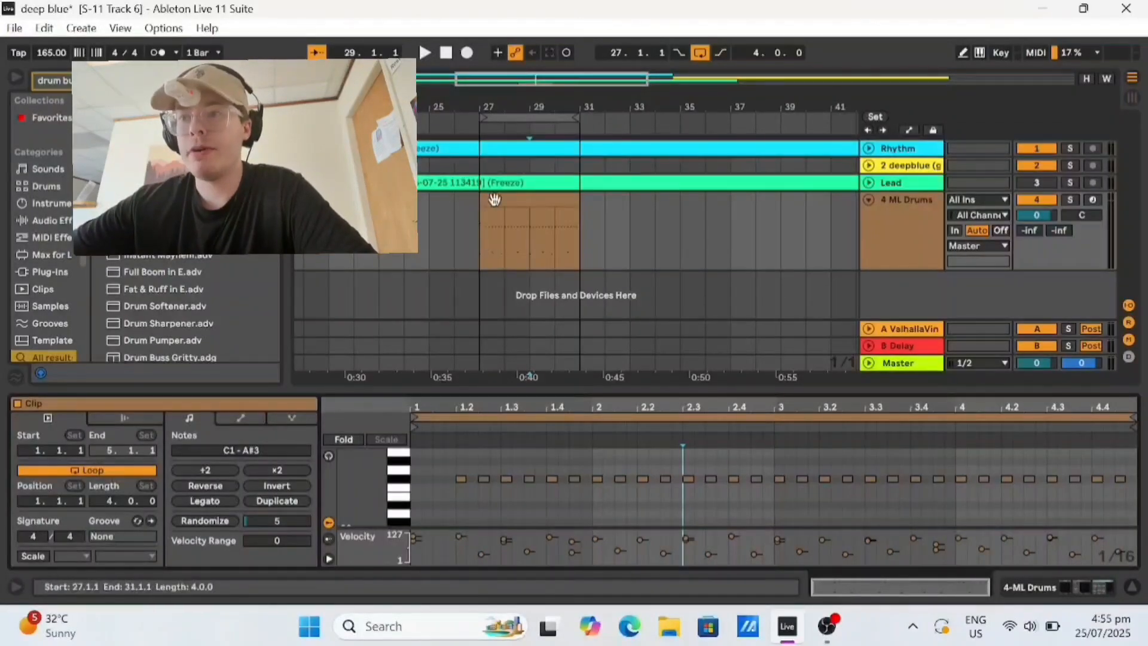
left_click_drag(472, 390, 472, 351)
left_click(531, 198)
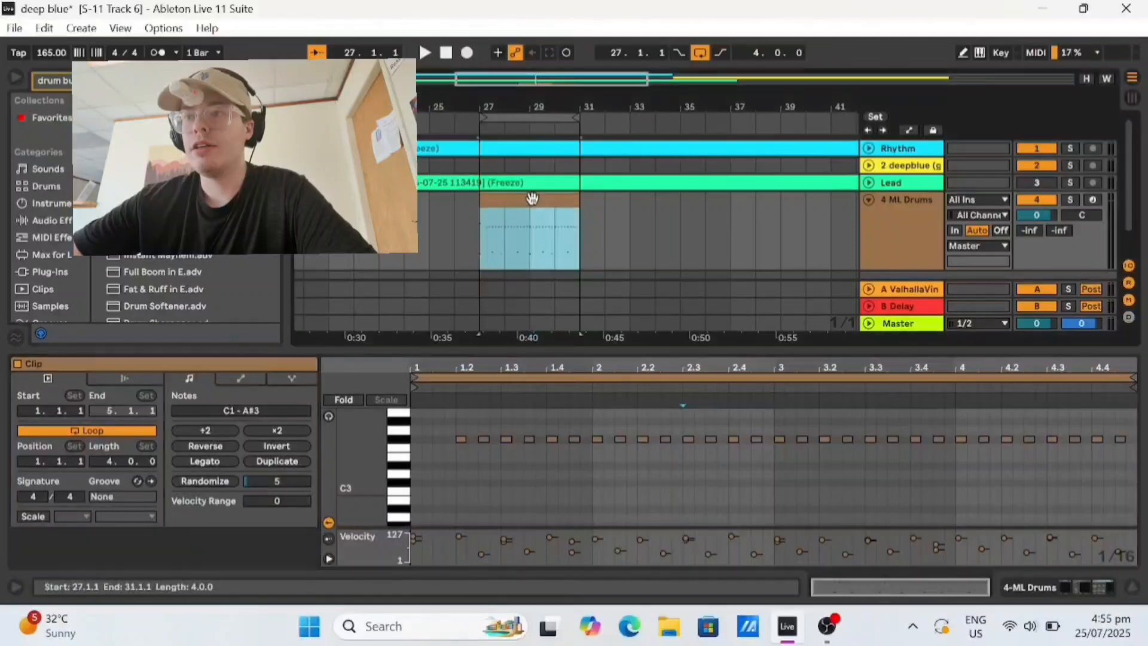
key("ctrl+d")
left_click_drag(576, 117, 682, 145)
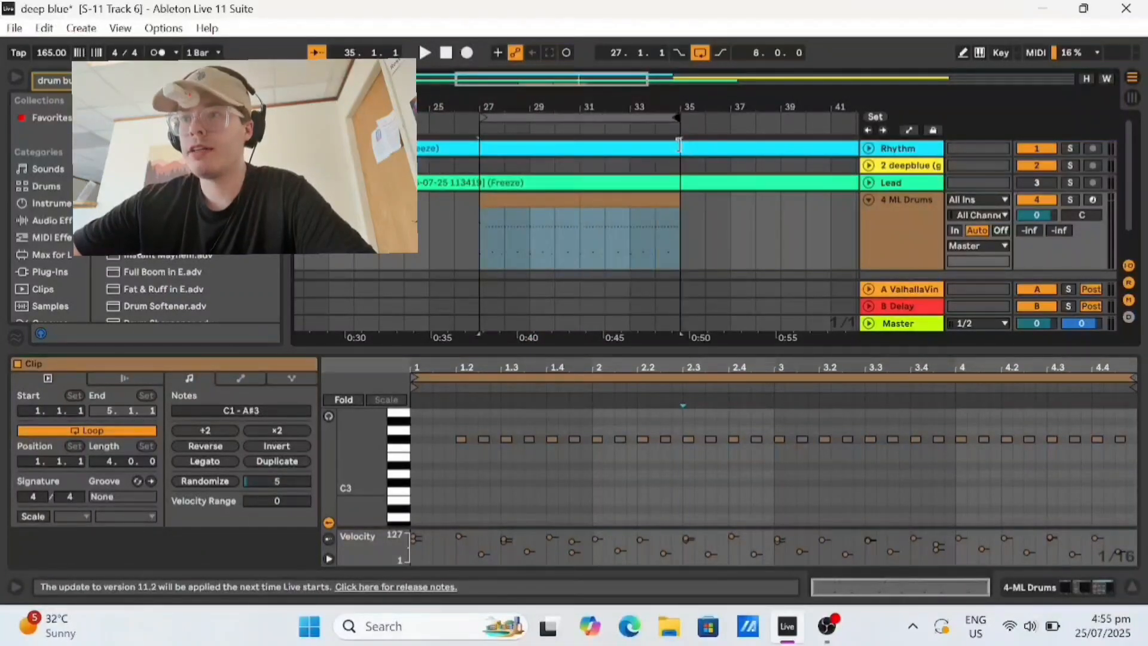
Step: In the first drum clip, copy the F#3 note at 1.2.3 to the empty position at 1.1.3
left_click(507, 203)
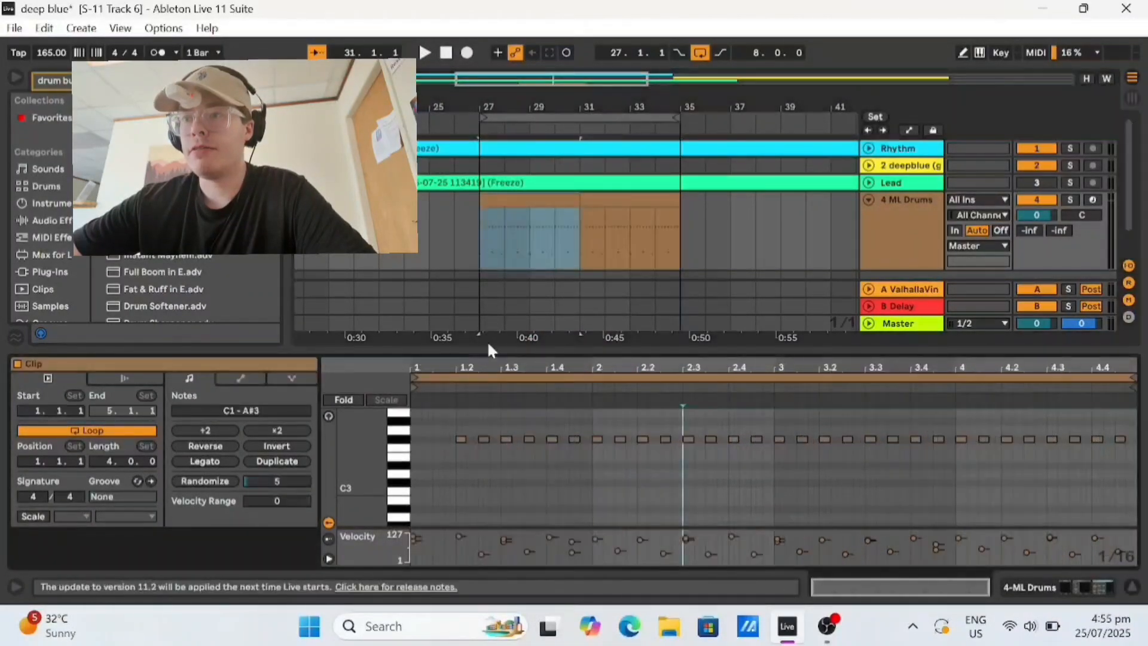
left_click_drag(482, 341, 467, 128)
scroll(311, 384, "up", 2)
scroll(311, 384, "up", 5)
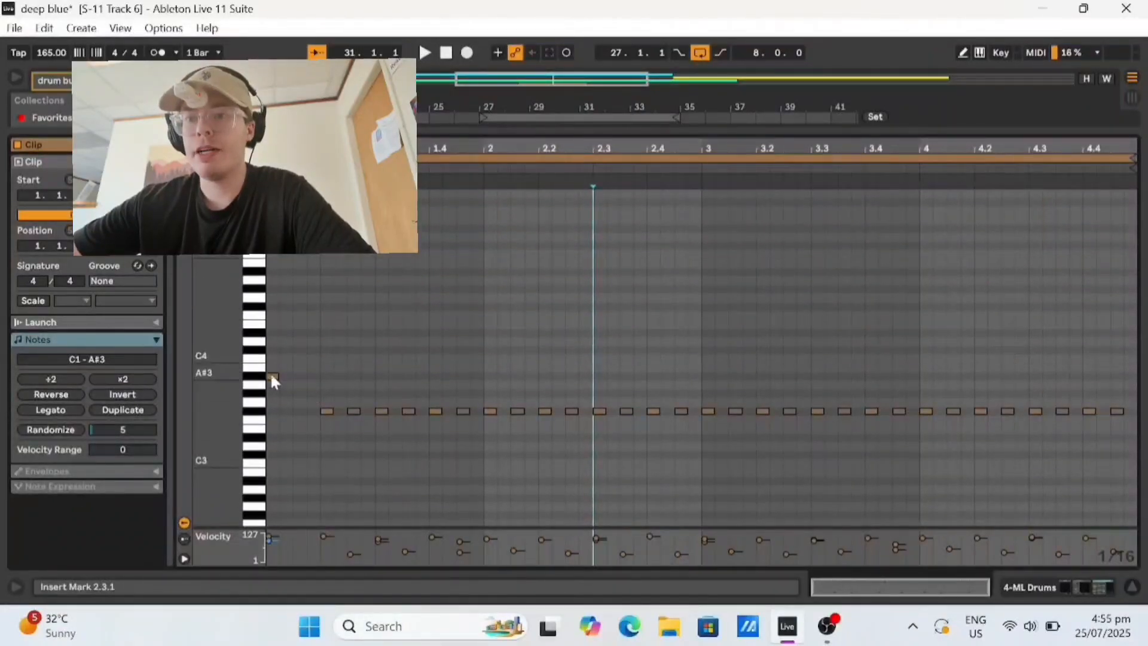
left_click(354, 411)
left_click(294, 412)
key("ctrl+v")
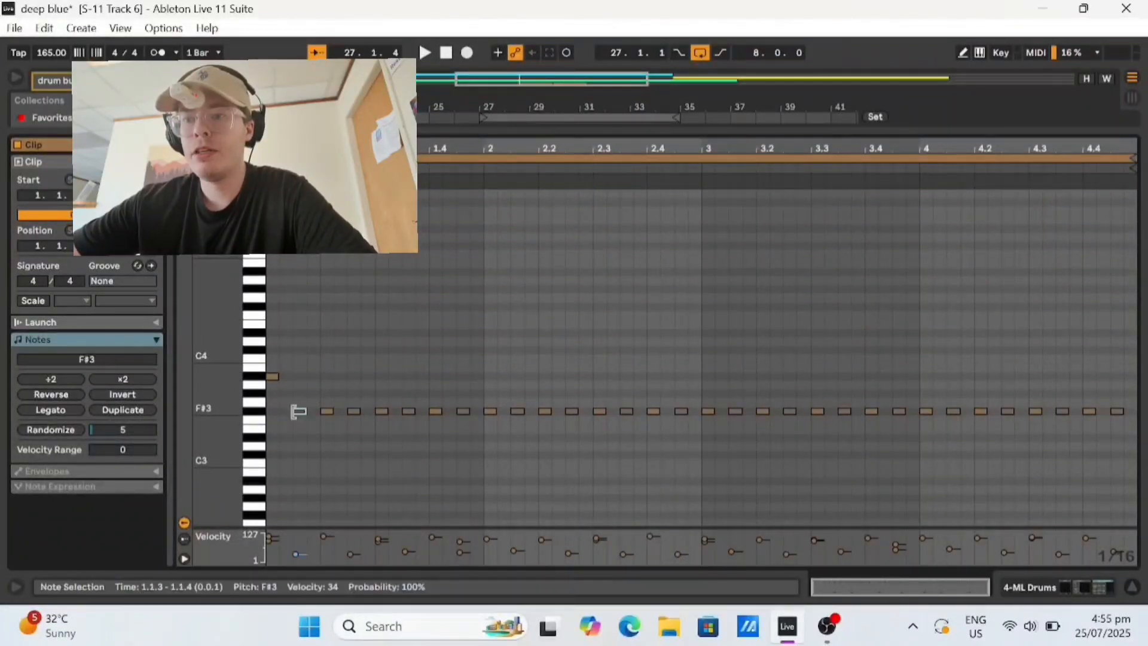
Step: Move the A#3 note at 1.1.1 in the first drum clip down to C#2 while auditioning the beat
left_click(282, 367)
mouse_move(274, 375)
left_mouse_down()
mouse_move(272, 348)
mouse_move(282, 474)
mouse_move(279, 383)
left_mouse_up()
key("space")
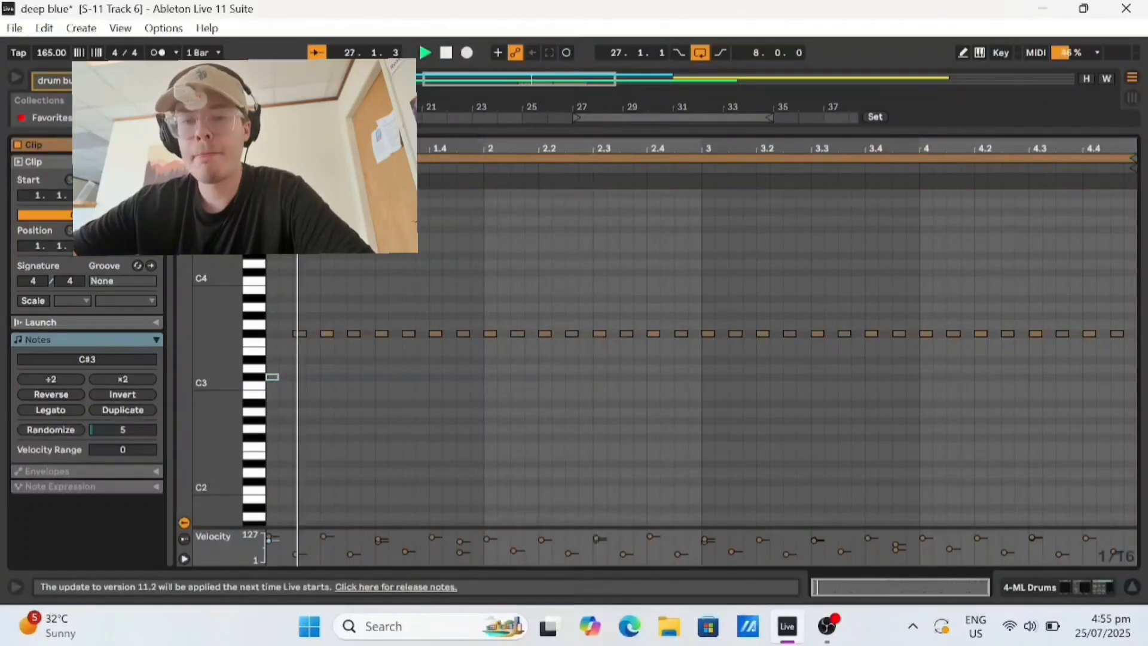
left_click_drag(272, 375, 272, 478)
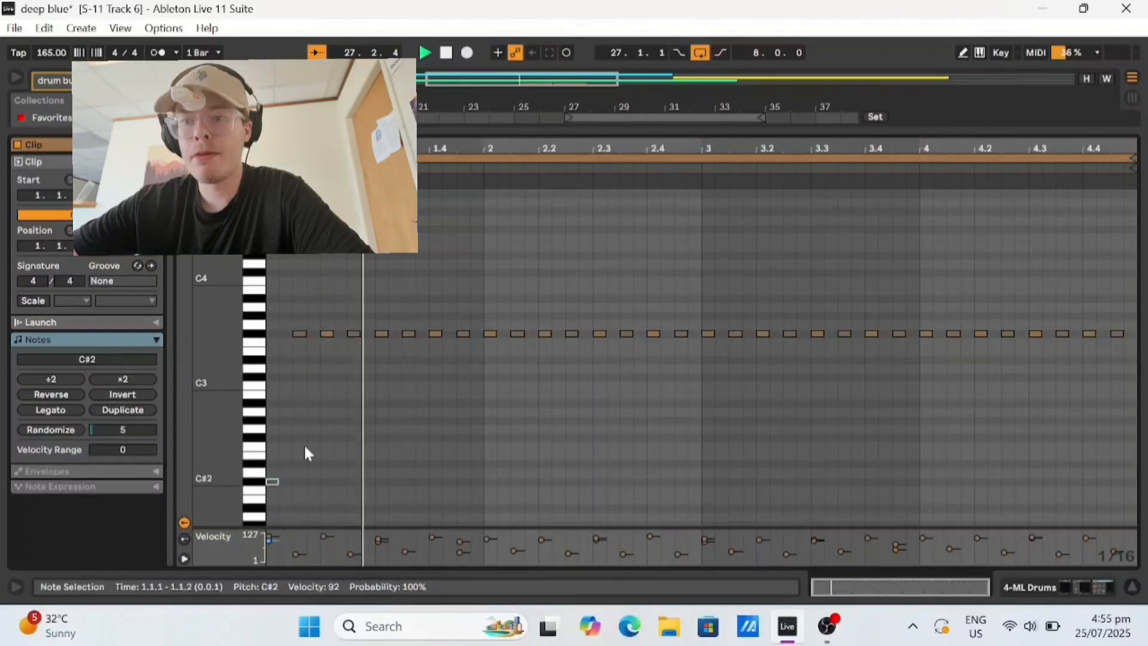
Step: Add an F#3 note at 4.3.4 in the first drum clip and slightly lower its velocity
left_click_drag(512, 129, 575, 400)
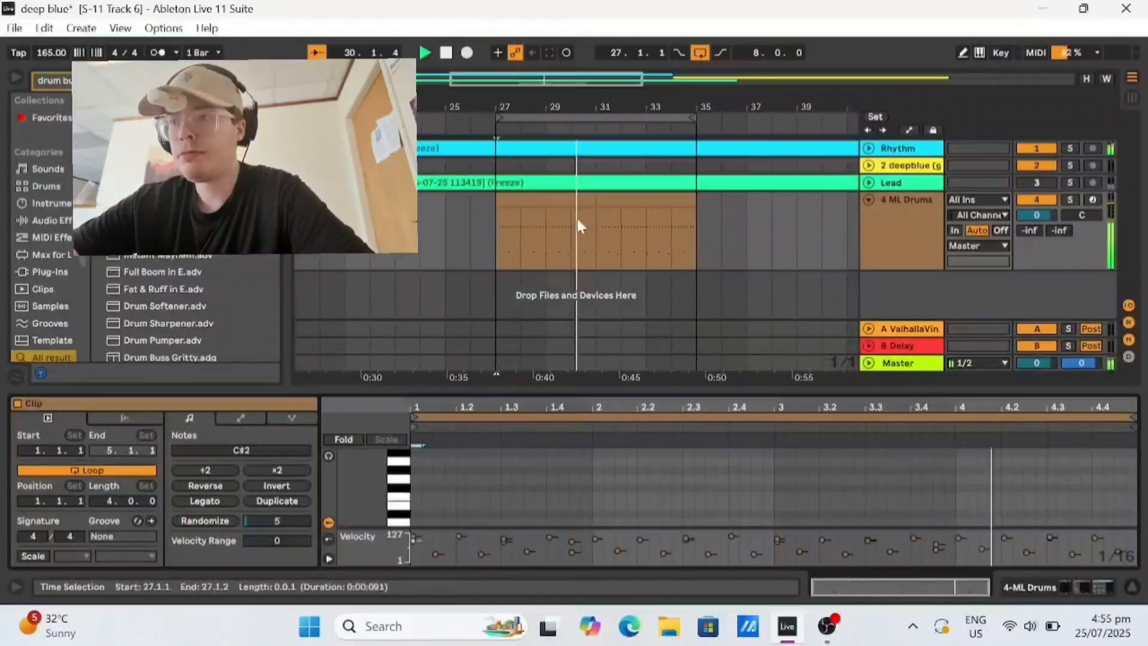
left_click(572, 248)
left_click_drag(569, 230, 585, 231)
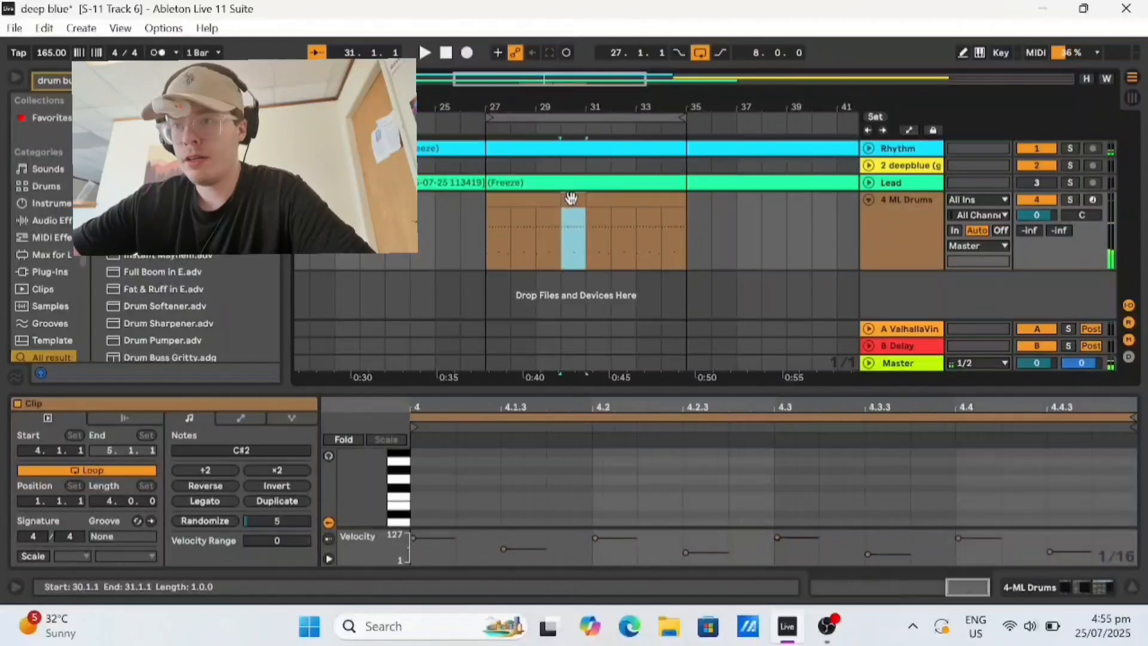
left_click_drag(599, 390, 585, 145)
key("space")
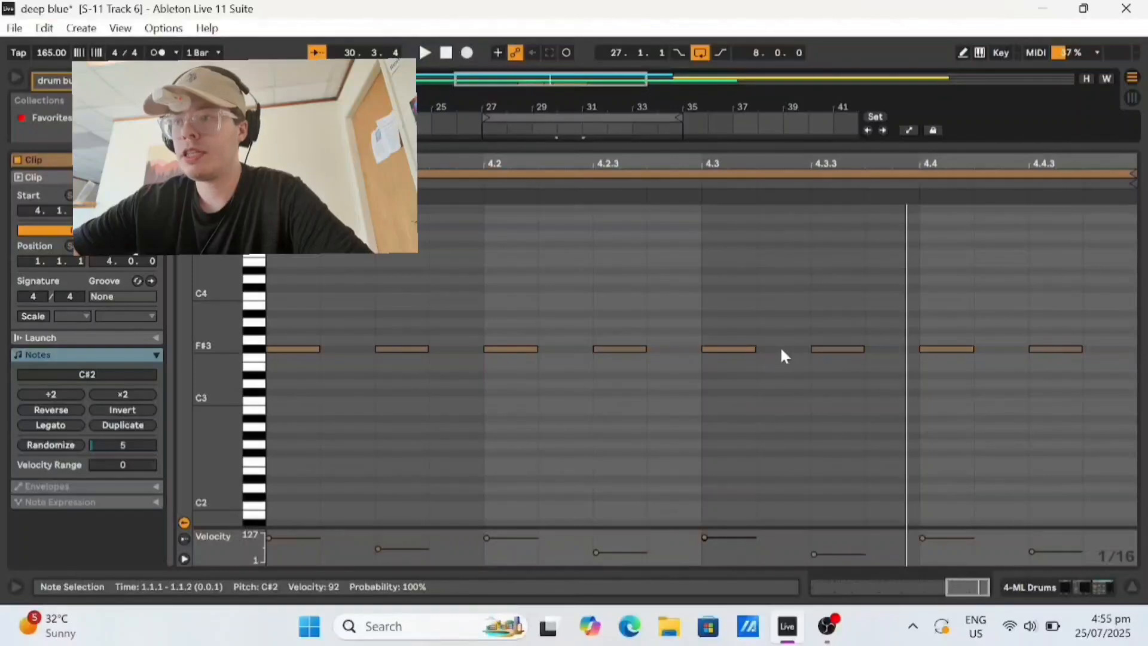
double_click(885, 349)
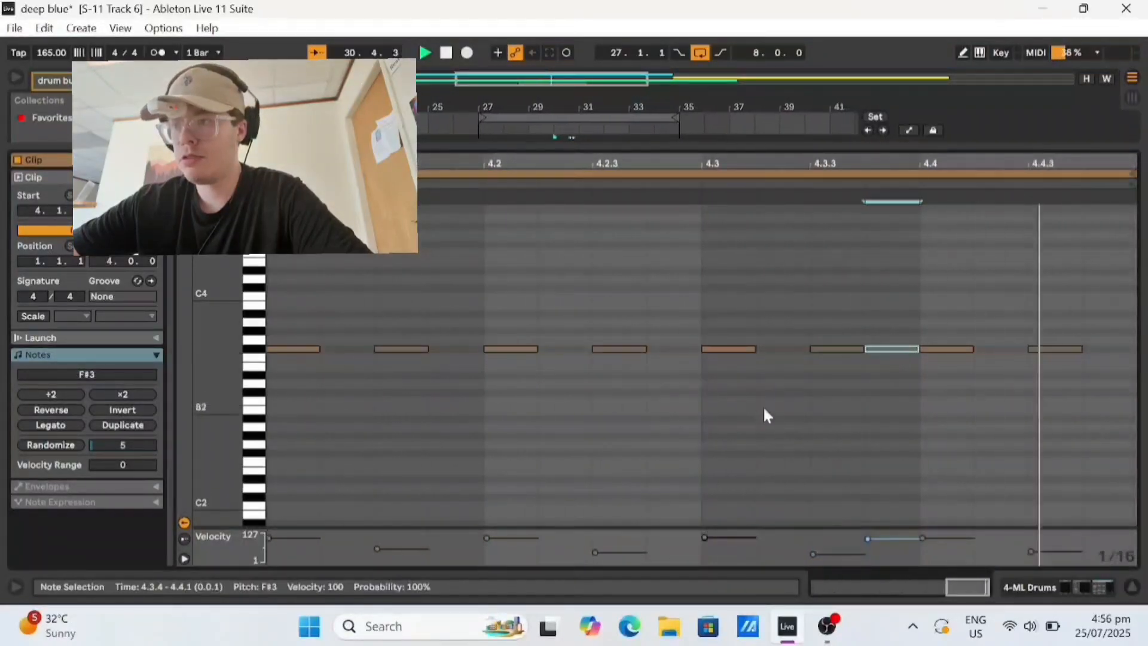
left_click_drag(867, 539, 868, 543)
Step: Shrink the note editor to reveal the arrangement and listen to the drums from bar 31 around the loop
left_click_drag(656, 147, 693, 443)
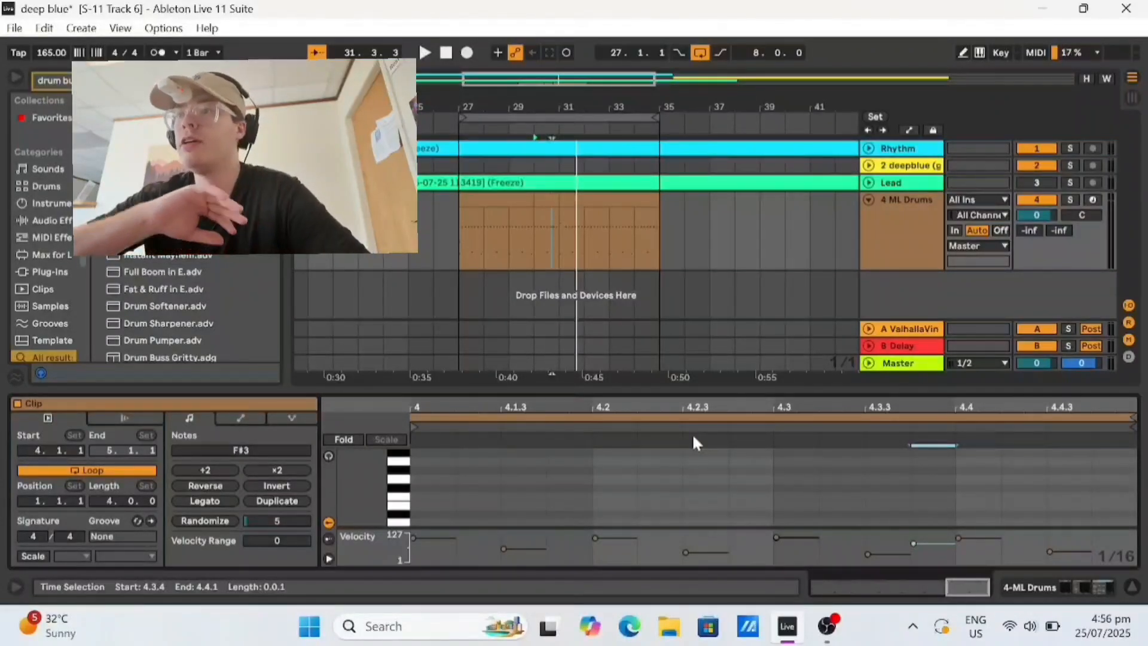
left_click(574, 98)
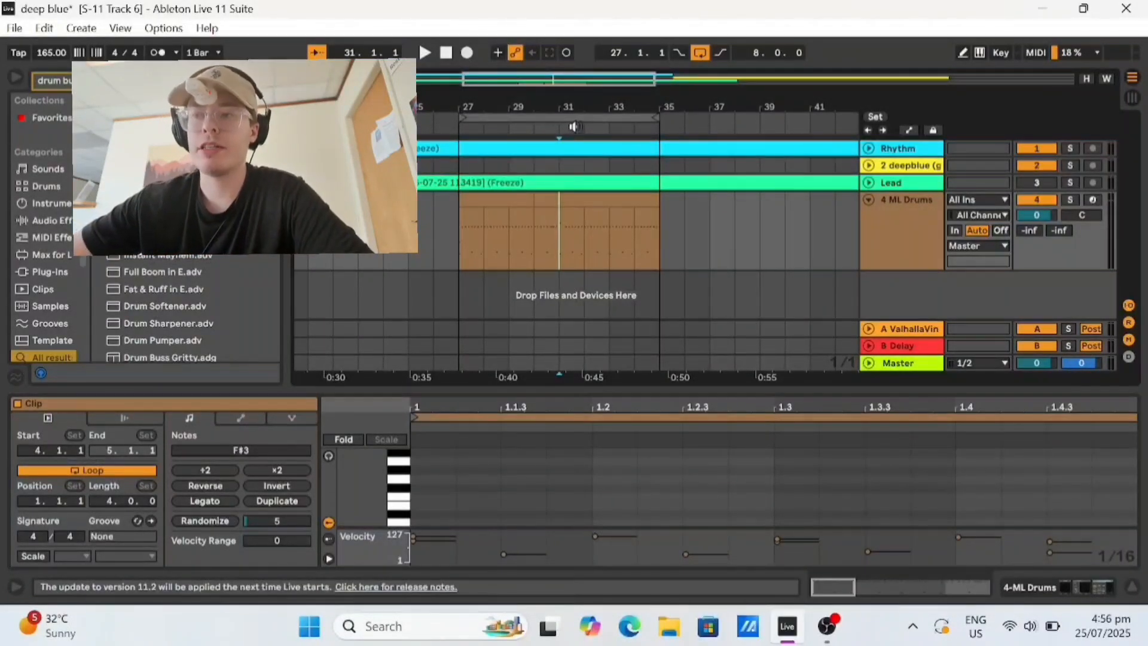
key("space")
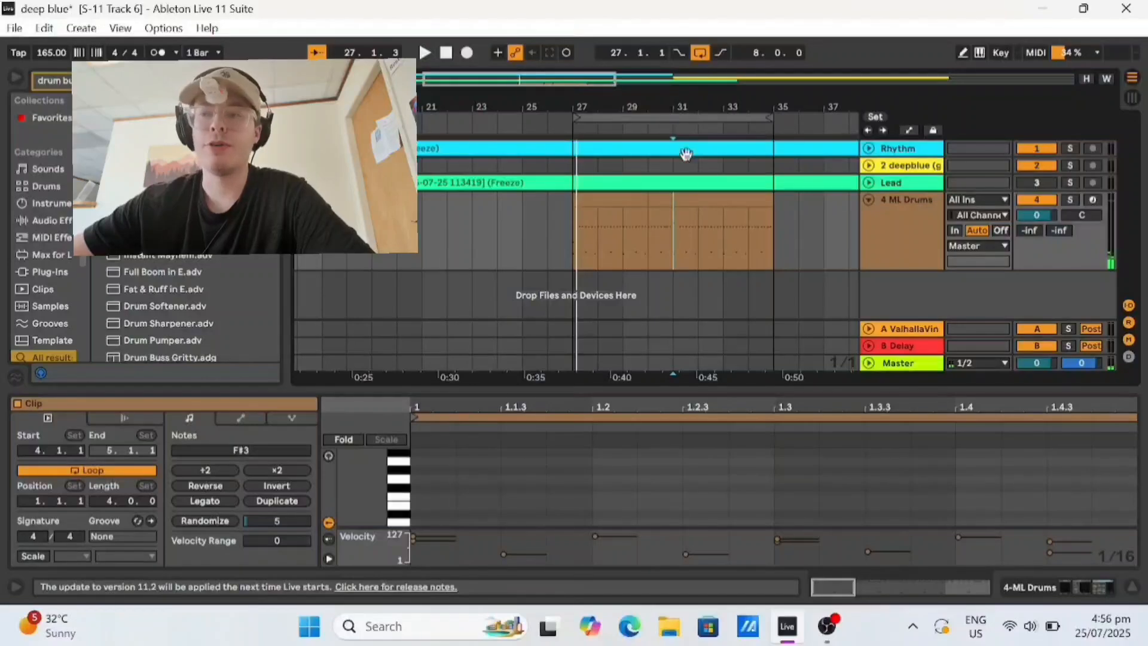
Step: Open the last bar of the second drum clip and delete its F#3 notes from 4.3.3 to the end
left_click(748, 241)
left_click_drag(772, 106, 672, 107)
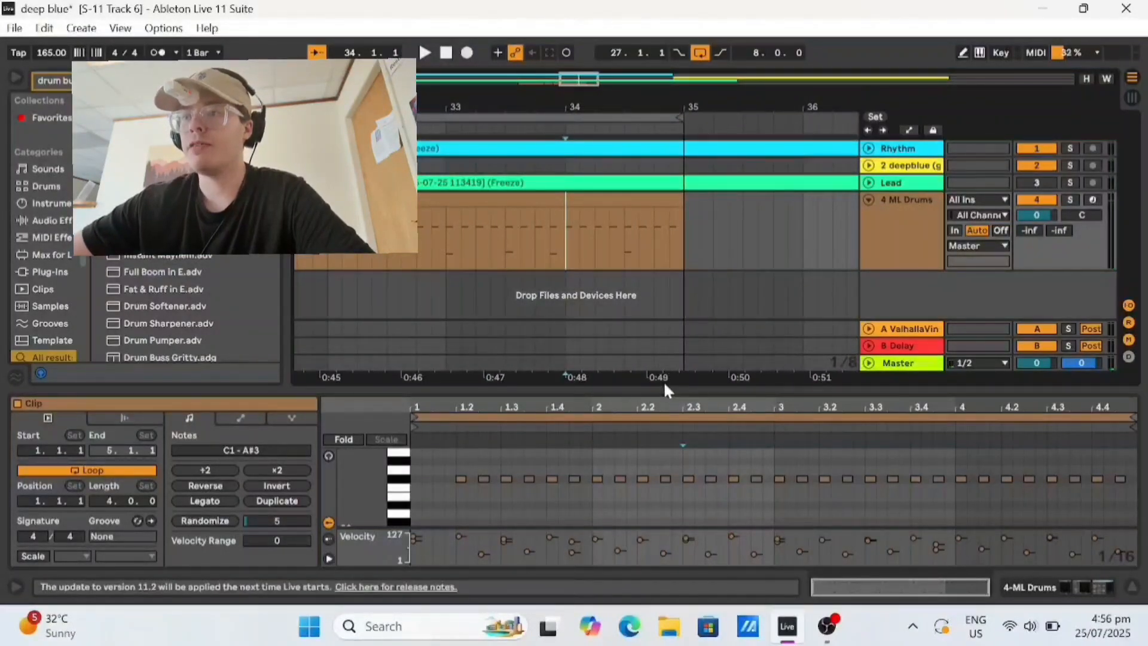
left_click_drag(674, 386, 652, 122)
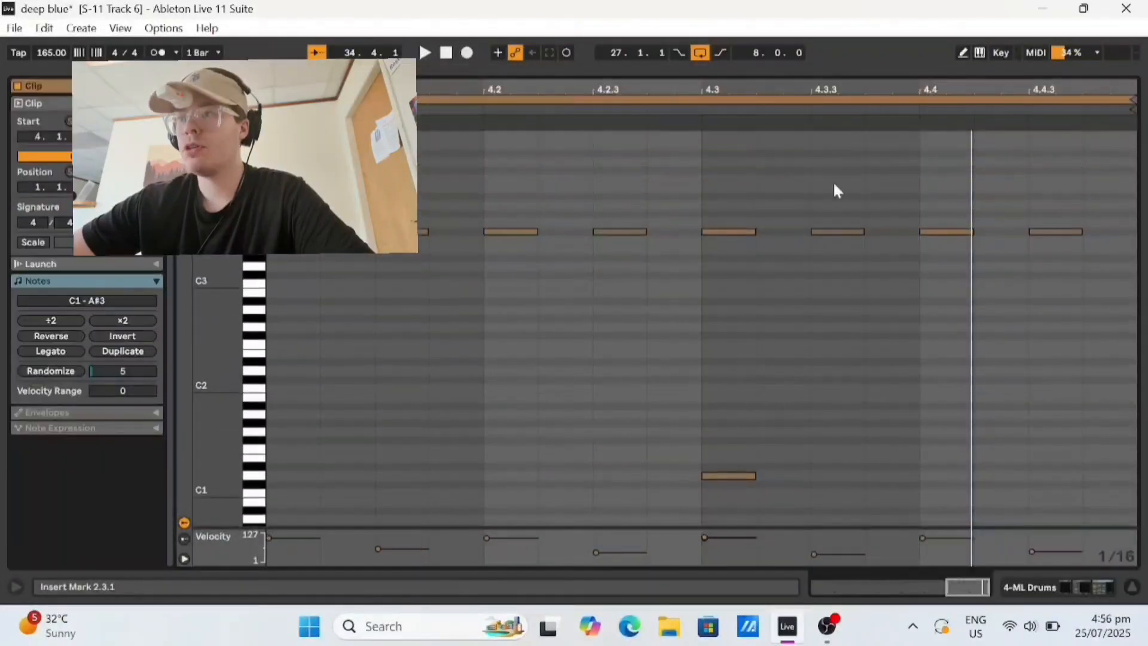
left_click_drag(834, 186, 1070, 277)
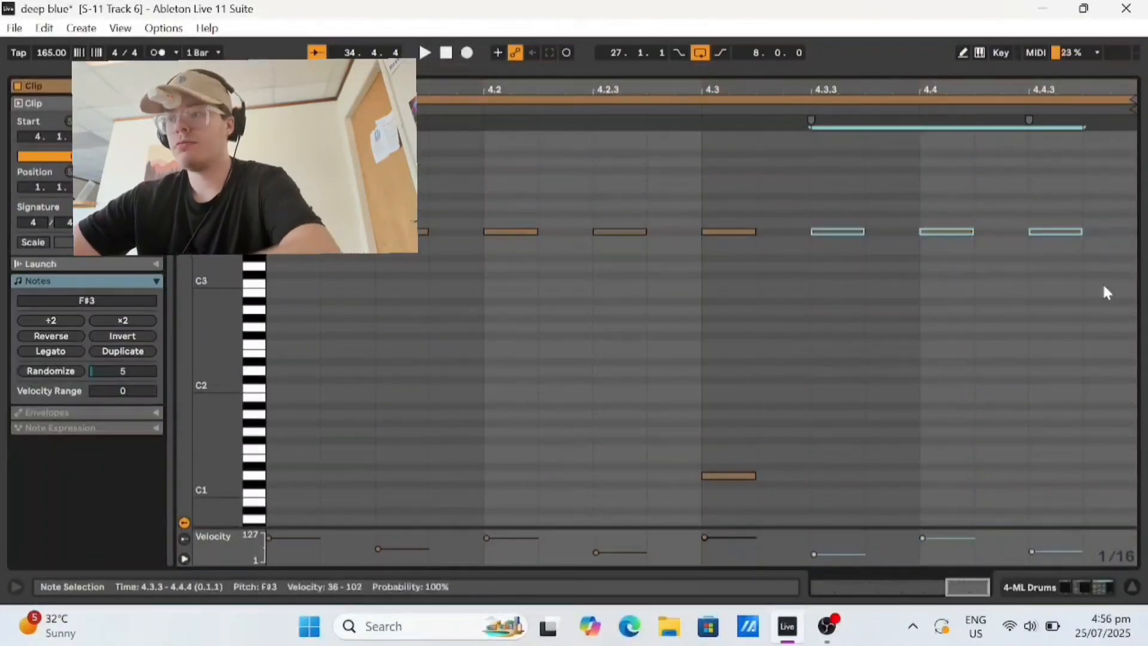
key("Delete")
Step: Move the F#3 note at 4.3.1 in the second clip up to A#3 and play back the ending
left_click_drag(737, 235, 736, 200)
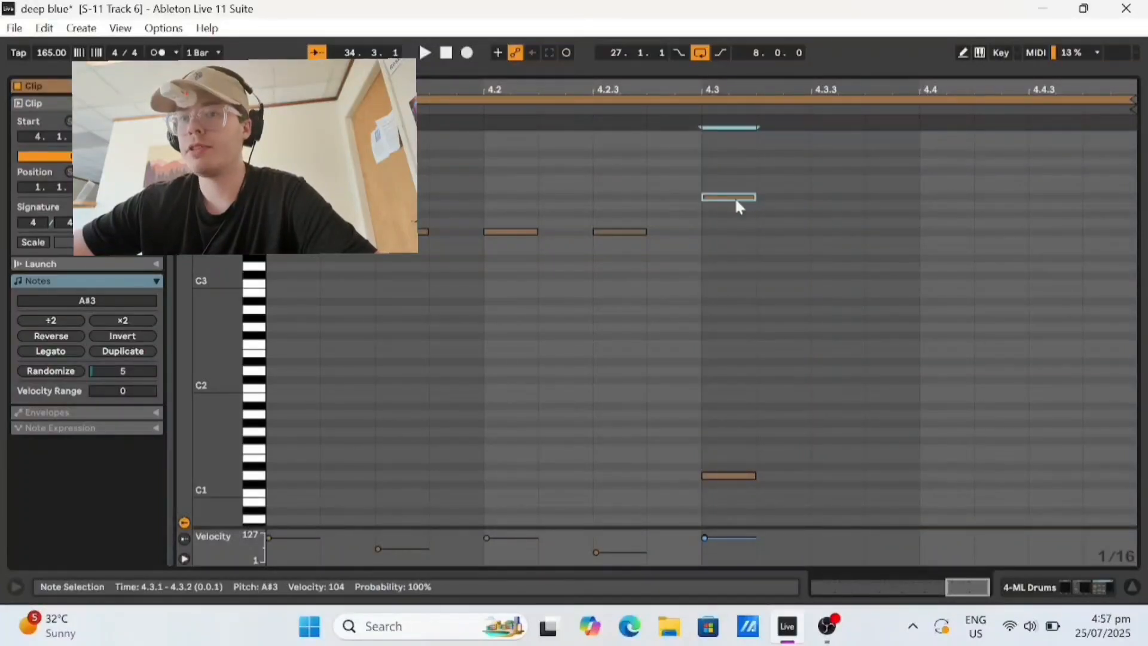
key("space")
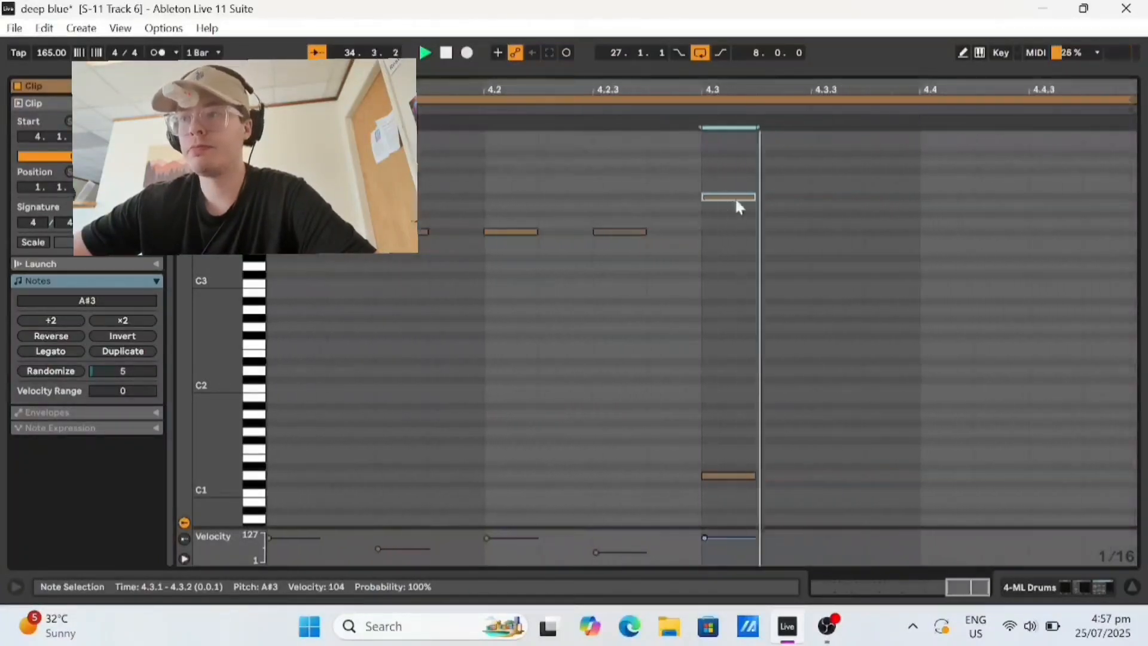
key("space")
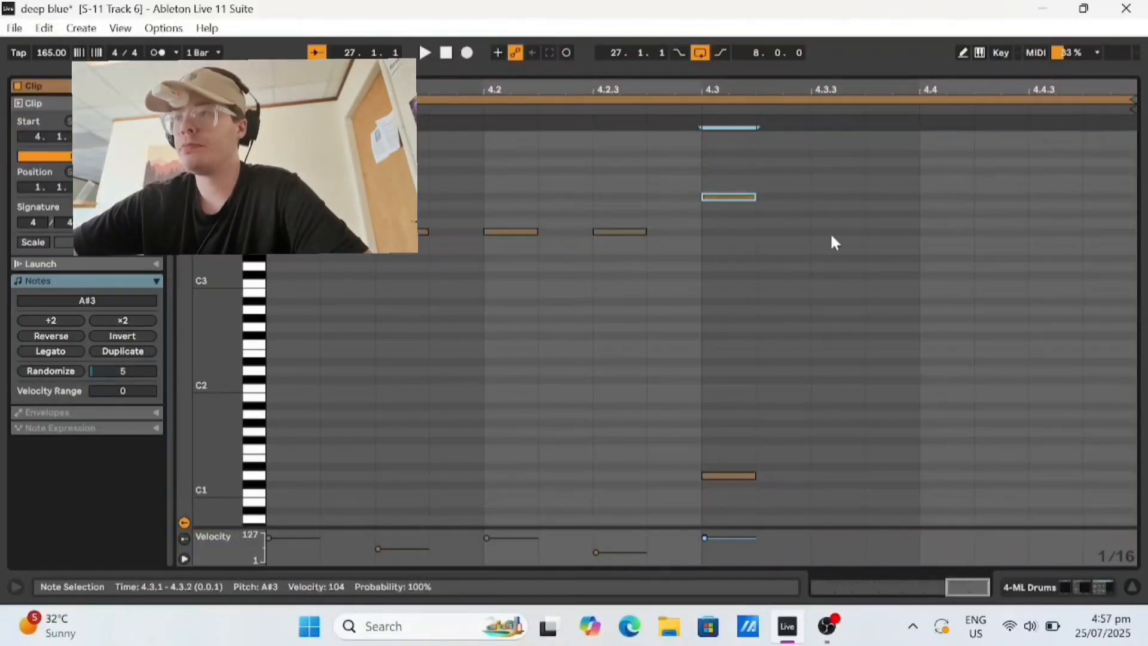
key("space")
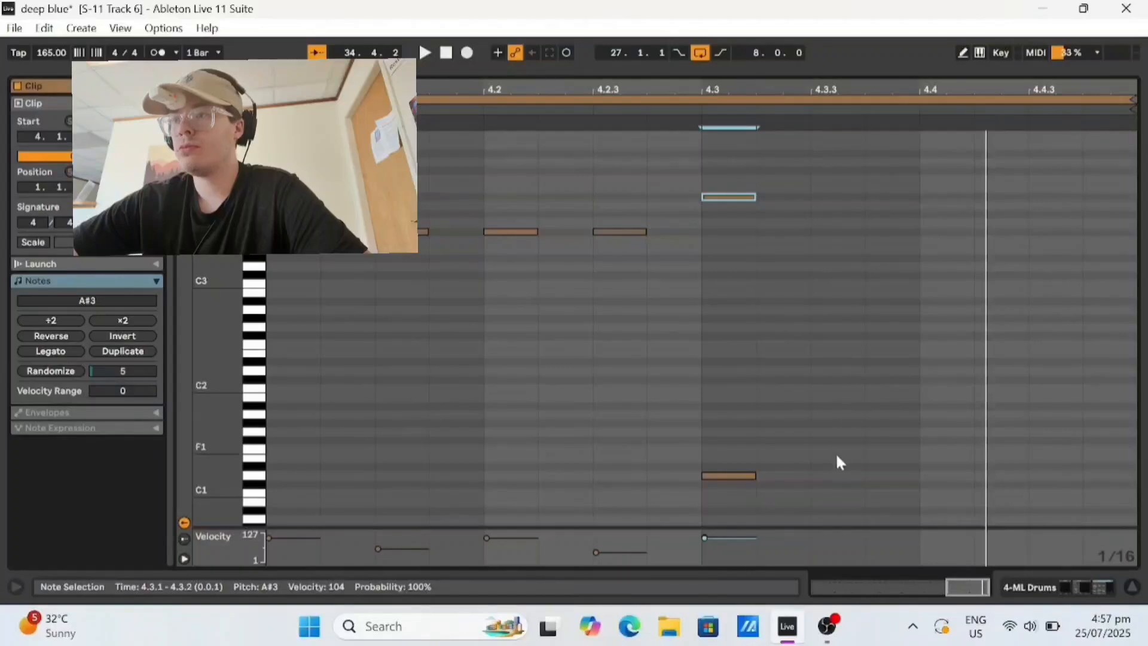
Step: Add a C1 note at 4.3.3 in the second clip and set its velocity to 78
double_click(839, 476)
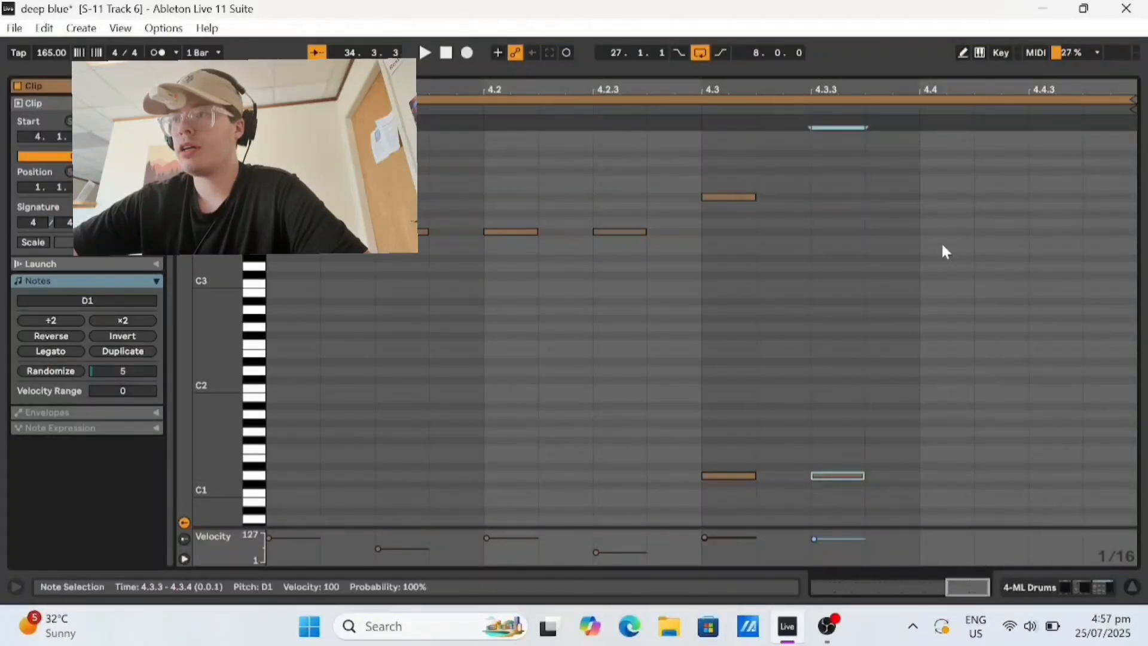
scroll(956, 428, "down", 3)
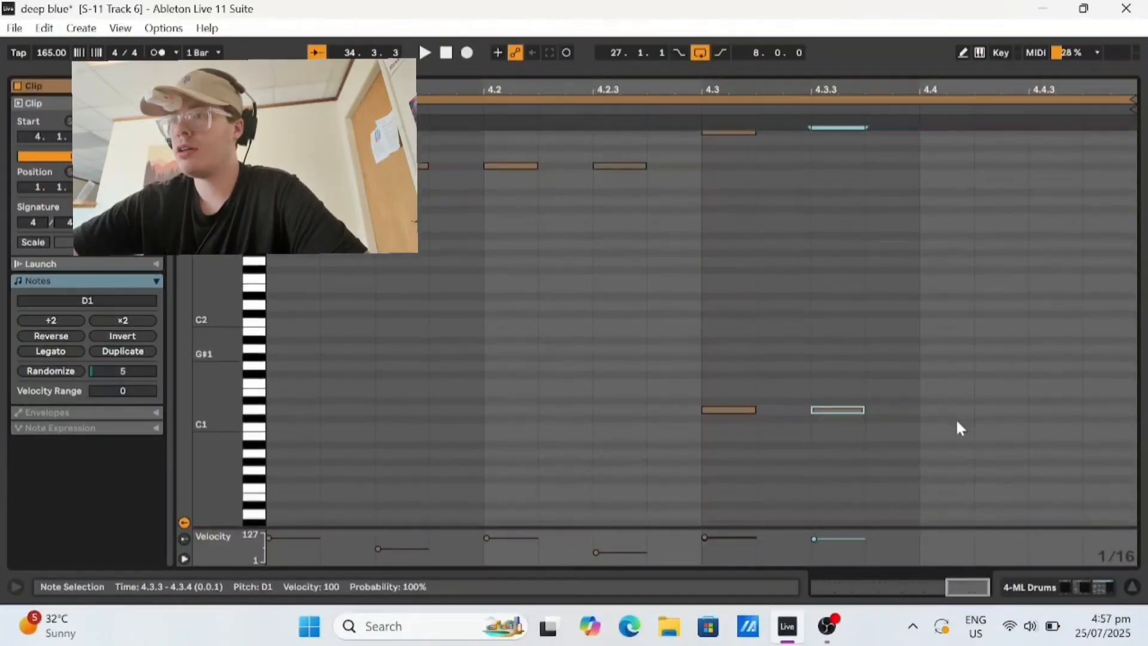
left_click_drag(847, 409, 843, 425)
left_click_drag(837, 540, 837, 544)
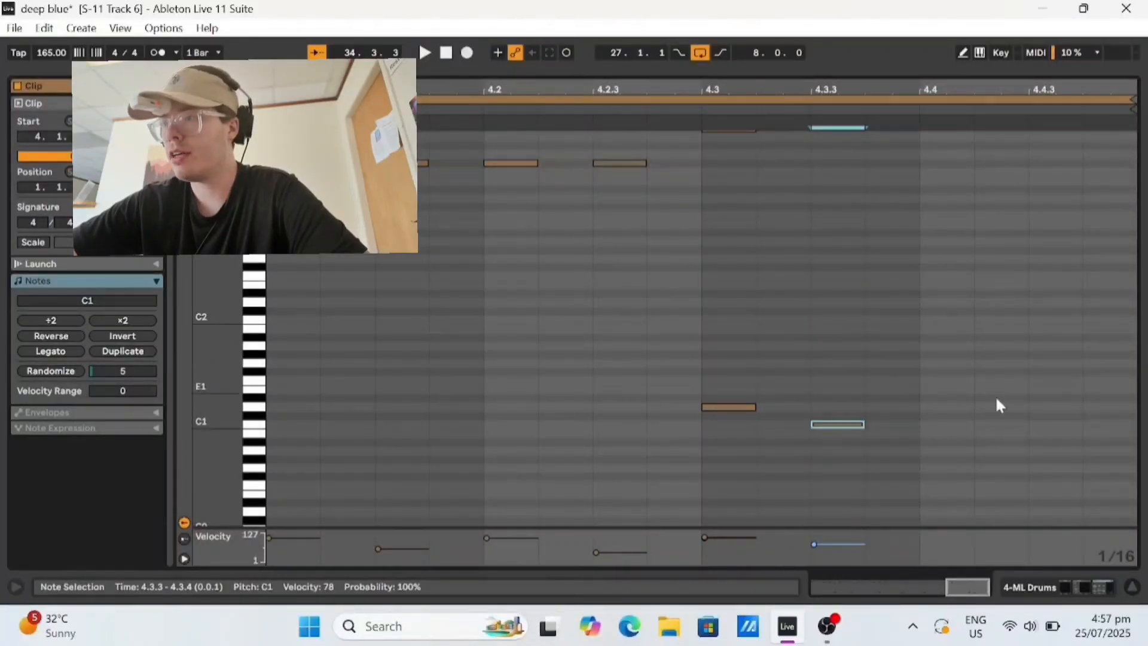
Step: Add an A1 note at 4.4.1 and a G1 note at 4.4.3 with velocity 87, and play back the fill
double_click(960, 344)
double_click(1064, 363)
left_click_drag(912, 288, 1075, 395)
left_click_drag(923, 539, 923, 538)
left_click(1038, 336)
left_click(1037, 363)
left_click_drag(1031, 538, 1031, 545)
key("space")
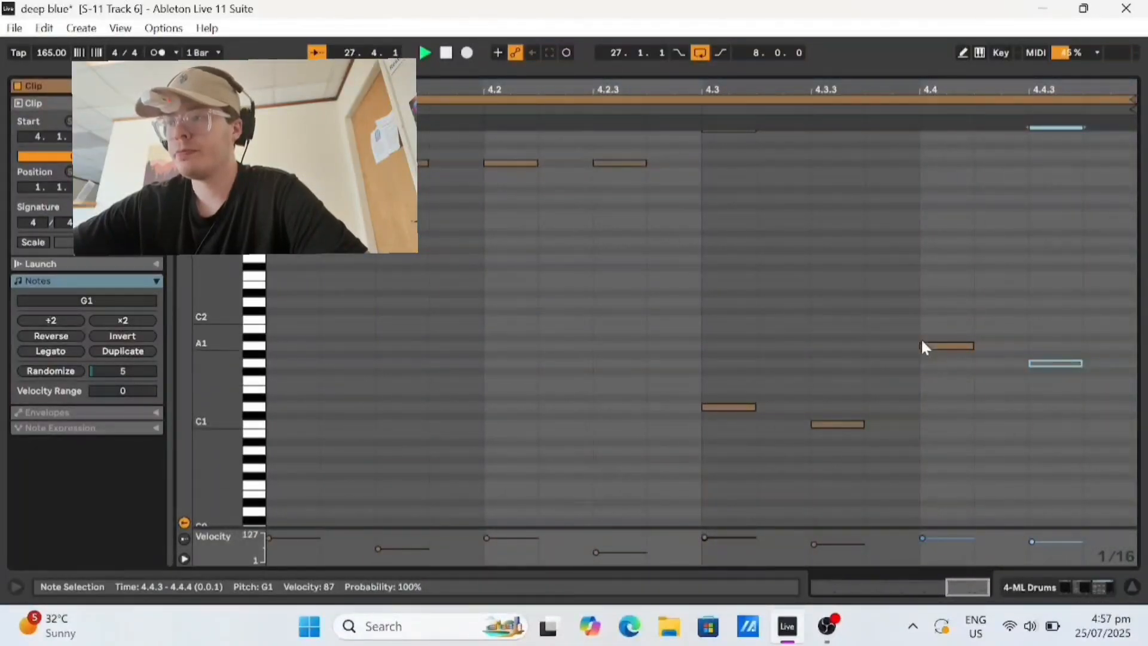
Step: Add a D1 note at 4.3.4, lower its velocity to 26 and readjust it while playing back the fill
left_click(891, 403)
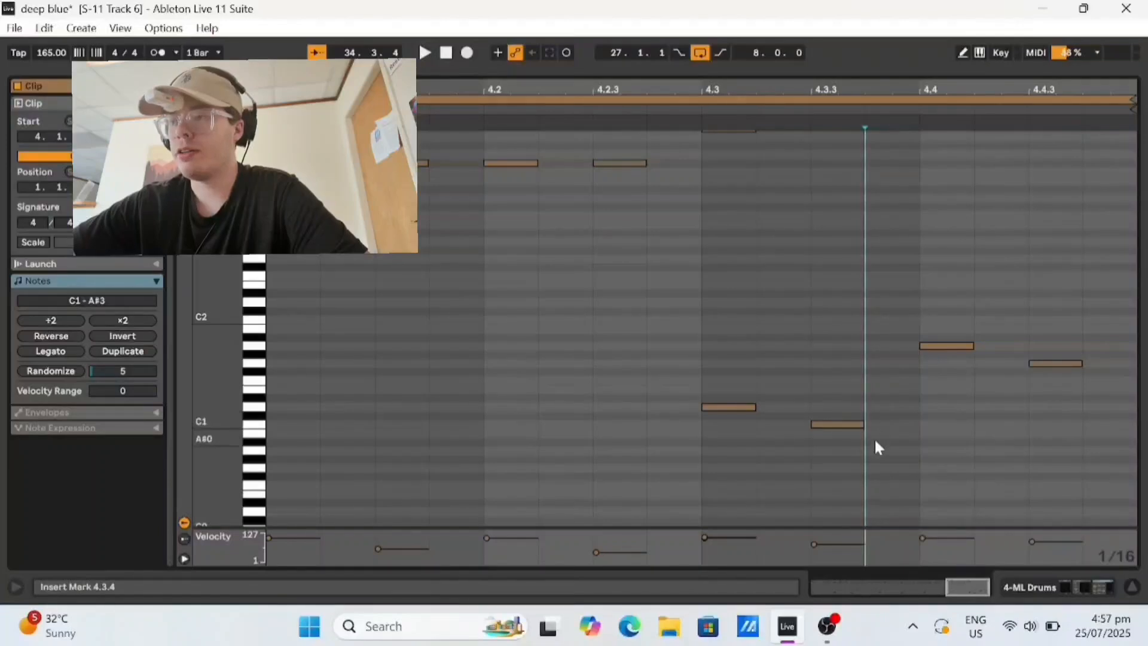
double_click(892, 408)
left_click_drag(889, 542, 889, 556)
key("space")
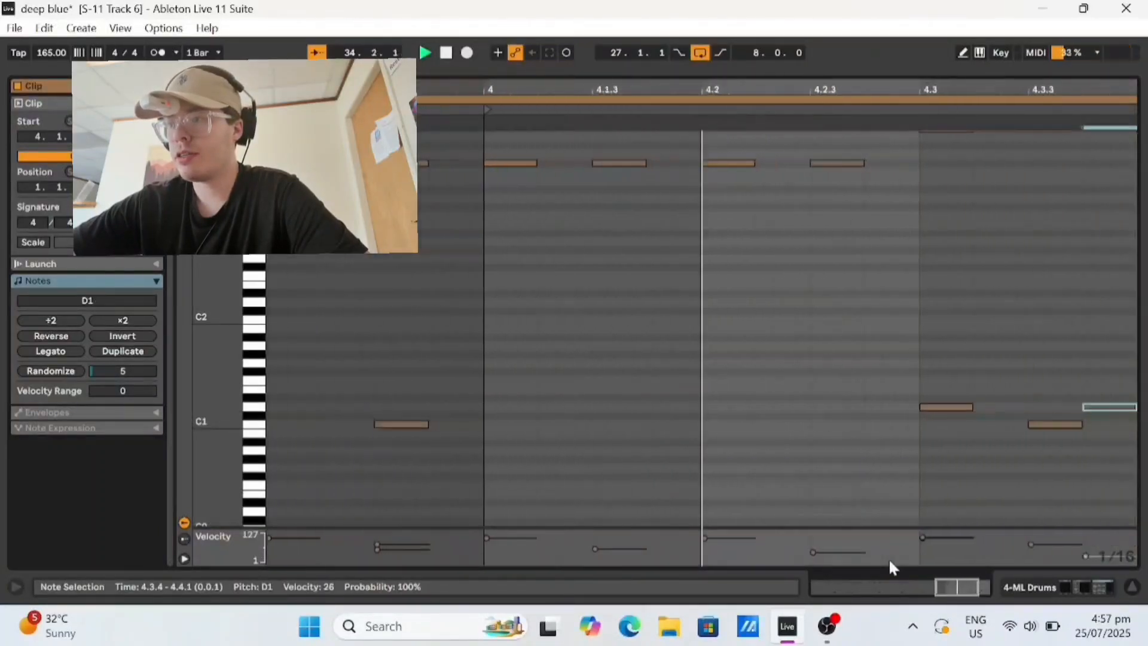
left_click_drag(880, 559, 892, 549)
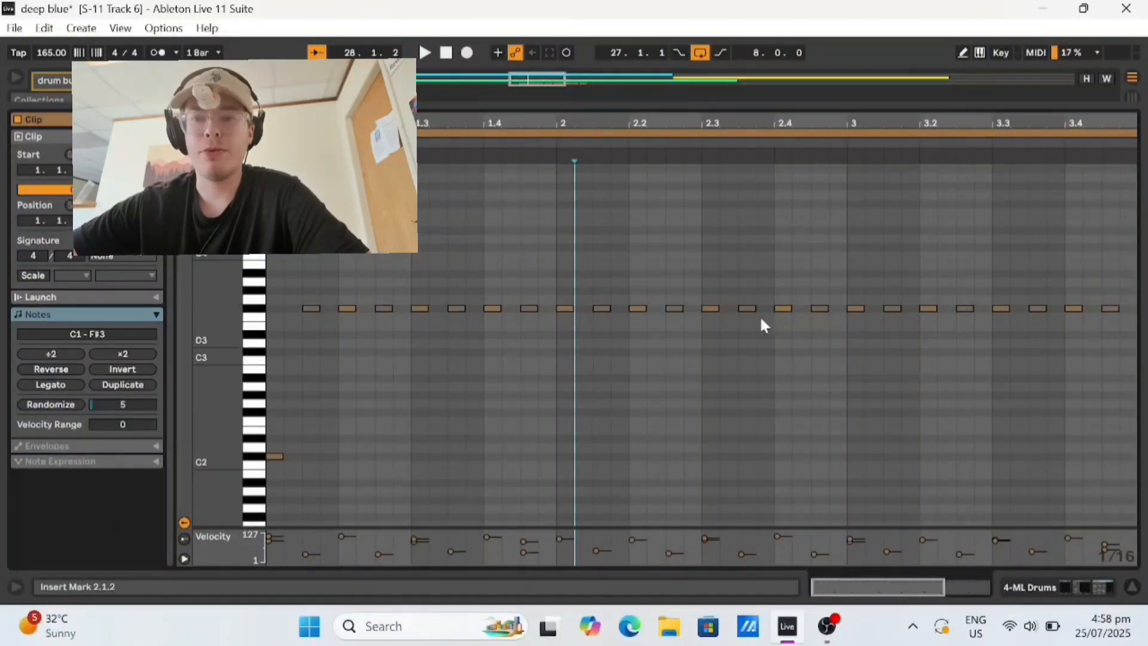
Step: Play back the first clip from 2.1.1 and add D1 ghost notes at 2.3.3 and 2.3.4
scroll(636, 456, "down", 5)
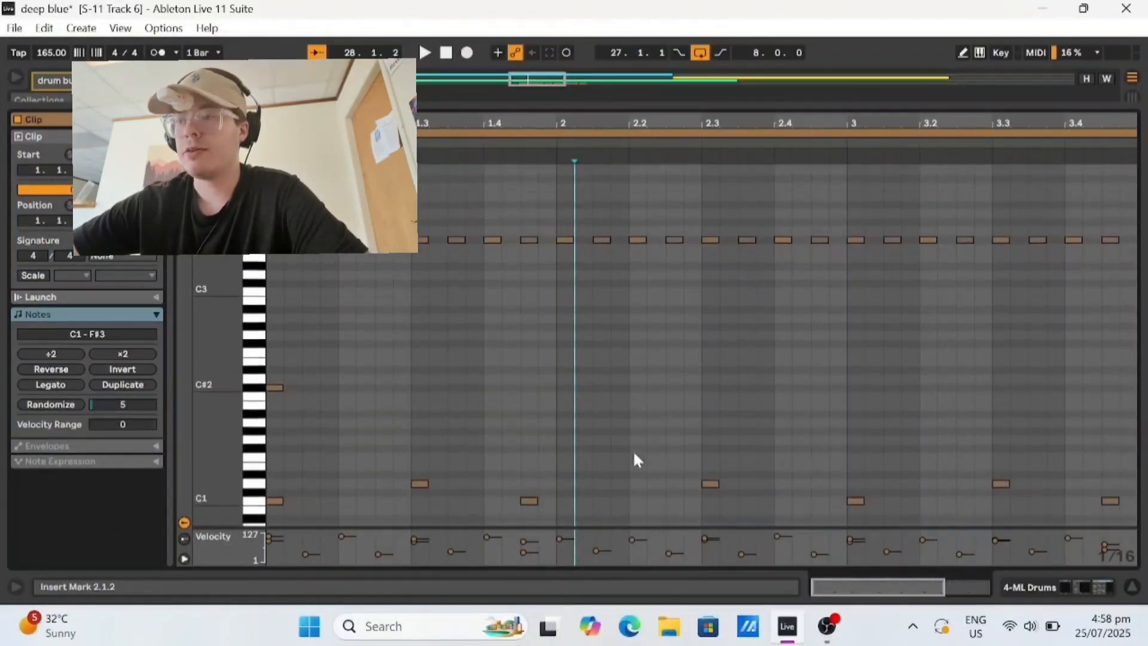
scroll(635, 461, "up", 4)
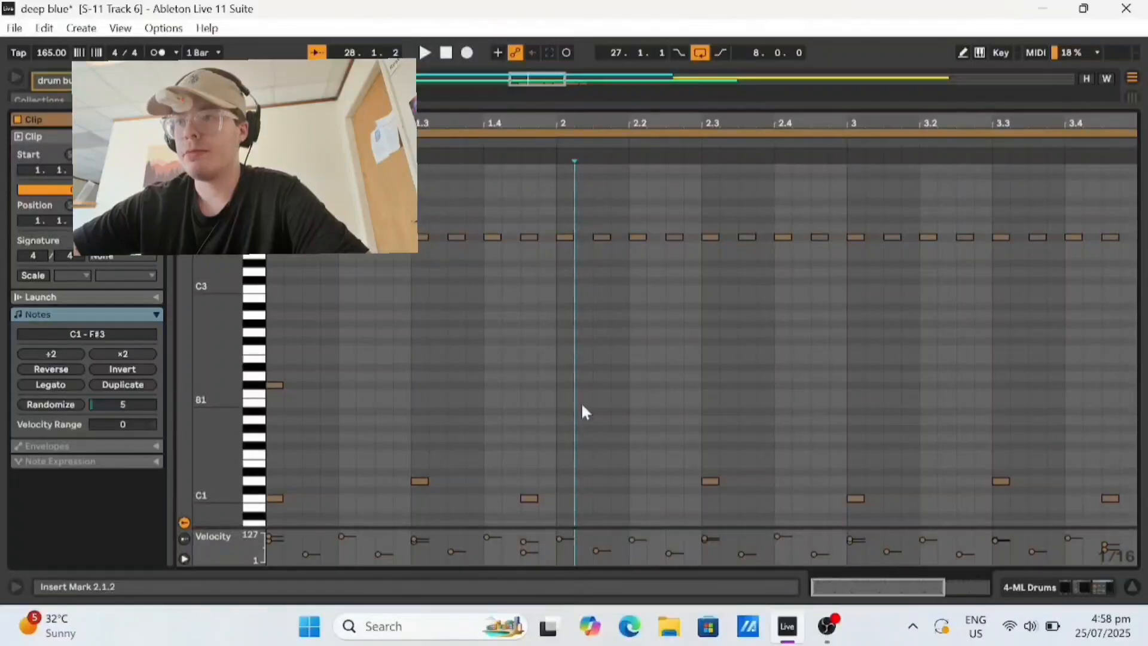
left_click(562, 422)
key("space")
scroll(723, 393, "down", 4)
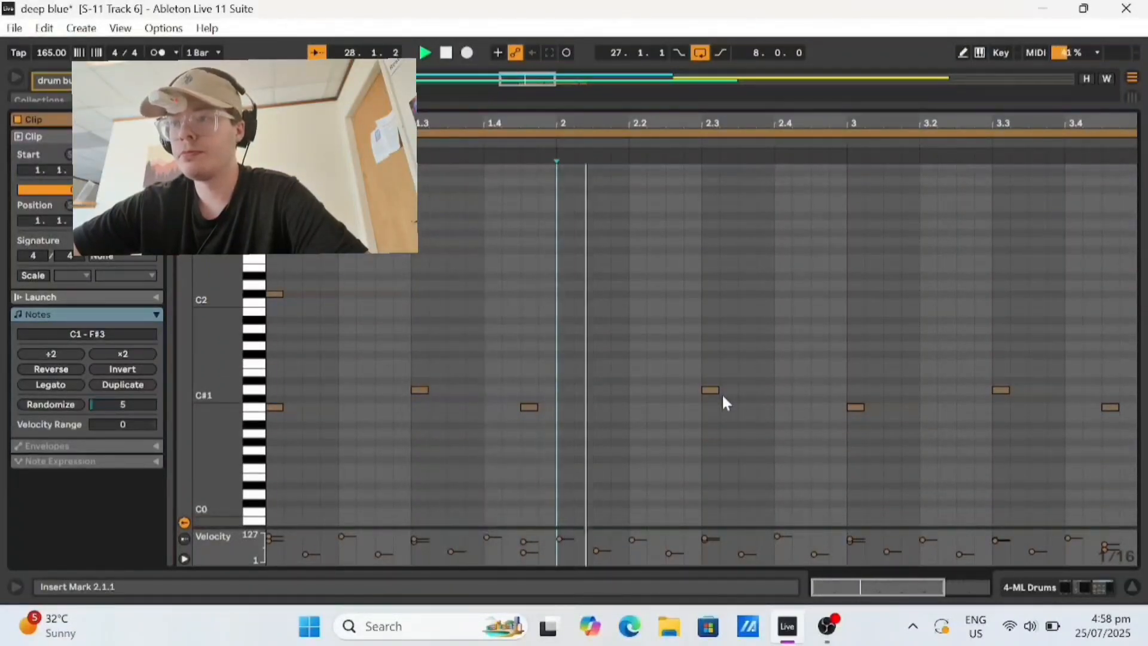
key("space")
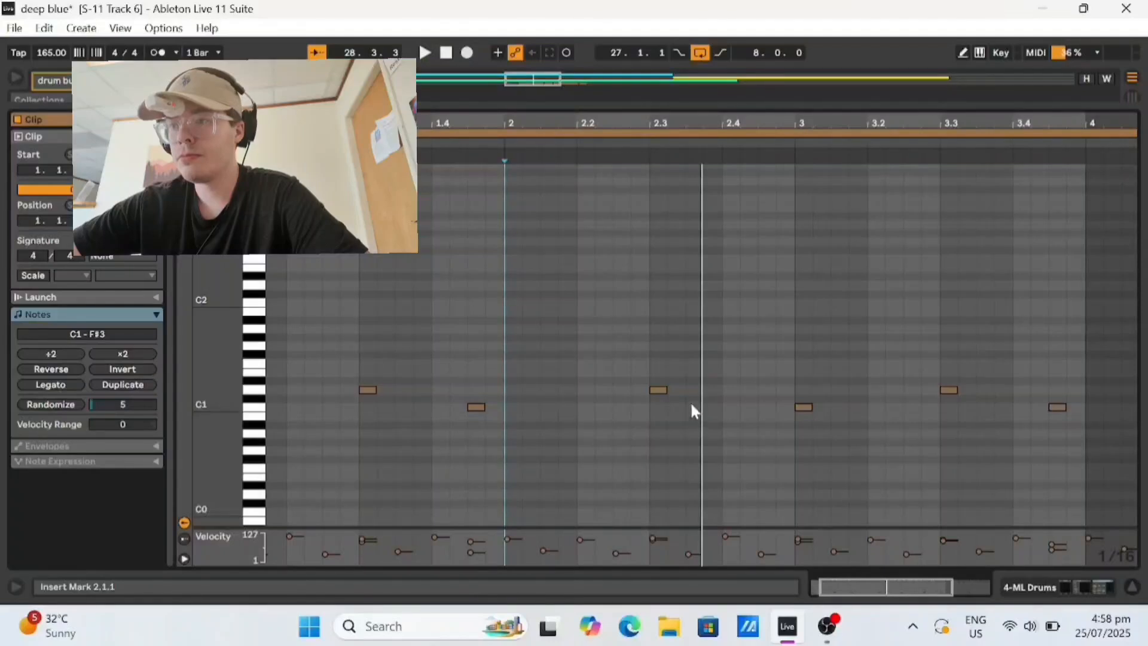
double_click(692, 390)
double_click(713, 390)
Step: Lower both D1 notes at 2.3.3 and 2.3.4 to velocity 43, and make the second one slightly quieter
left_click_drag(680, 364, 720, 402)
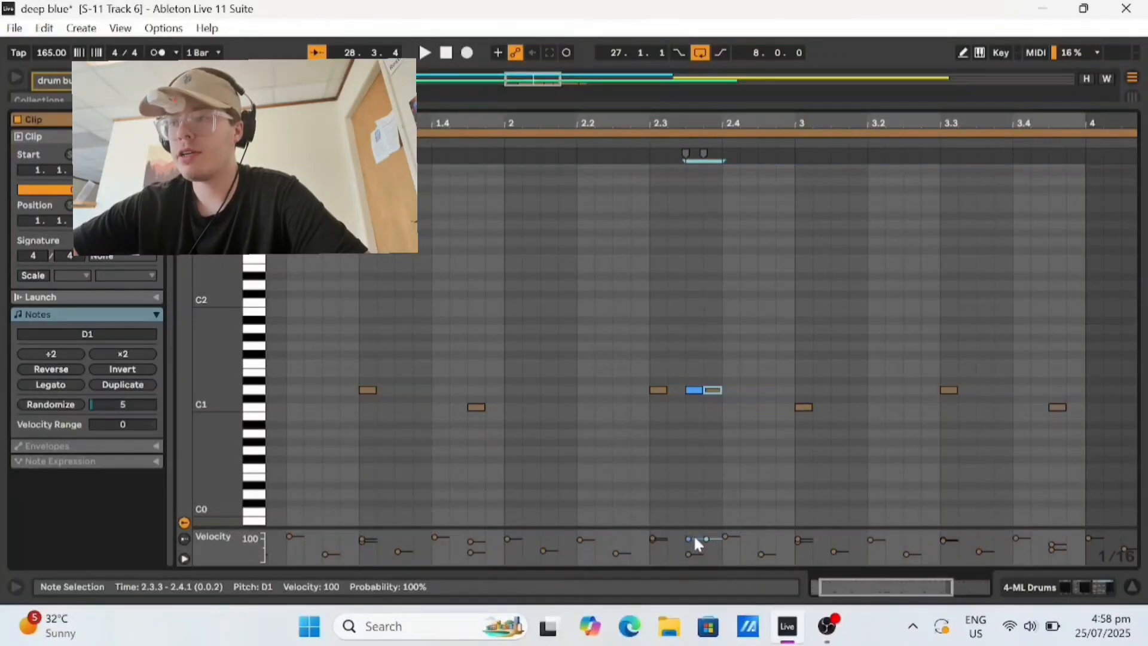
scroll(708, 417, "up", 3)
scroll(708, 416, "down", 5)
left_click_drag(706, 539, 707, 550)
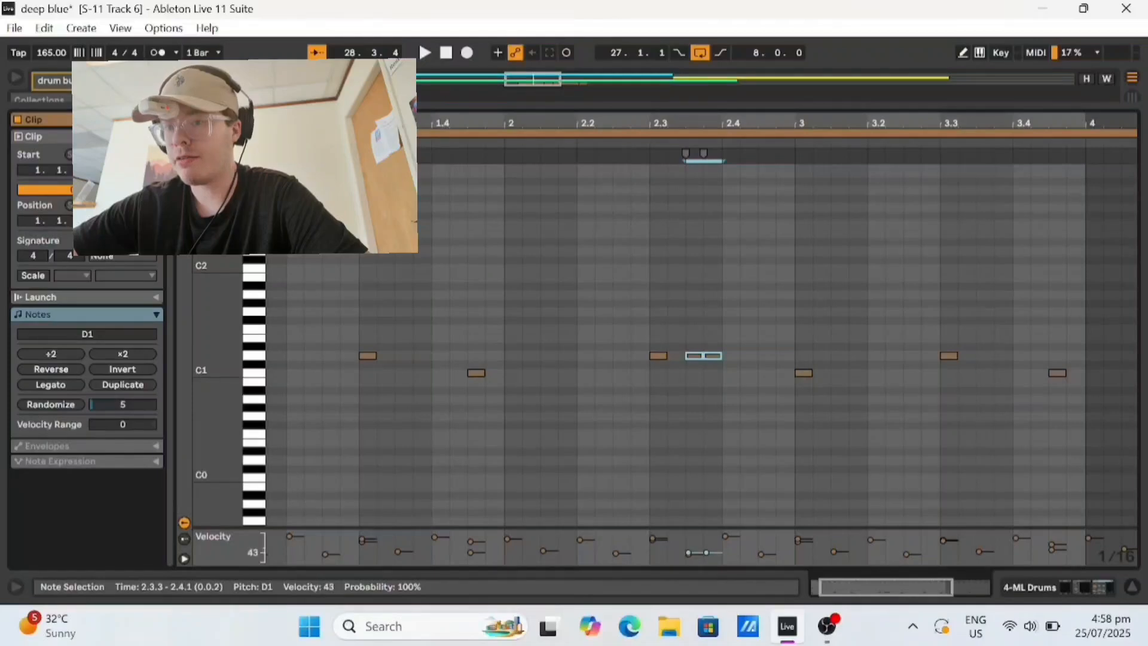
left_click(712, 433)
left_click(708, 553)
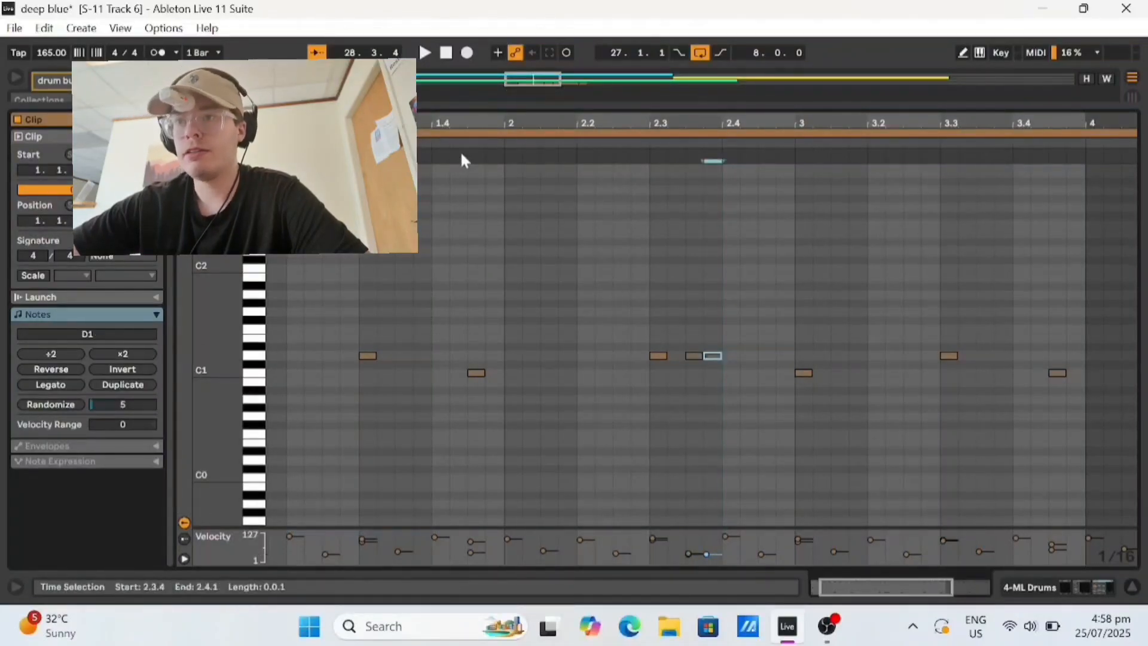
Step: Play back bar 2, lower the two D1 ghost notes to velocities 25–29, and play them again
left_click(504, 262)
key("space")
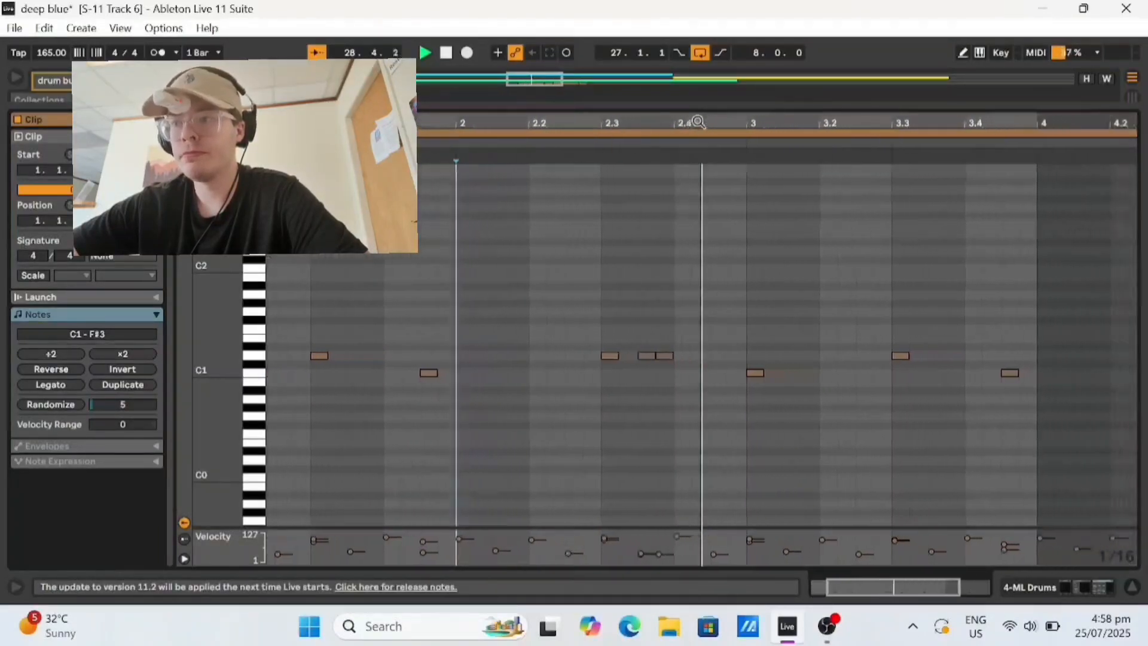
key("space")
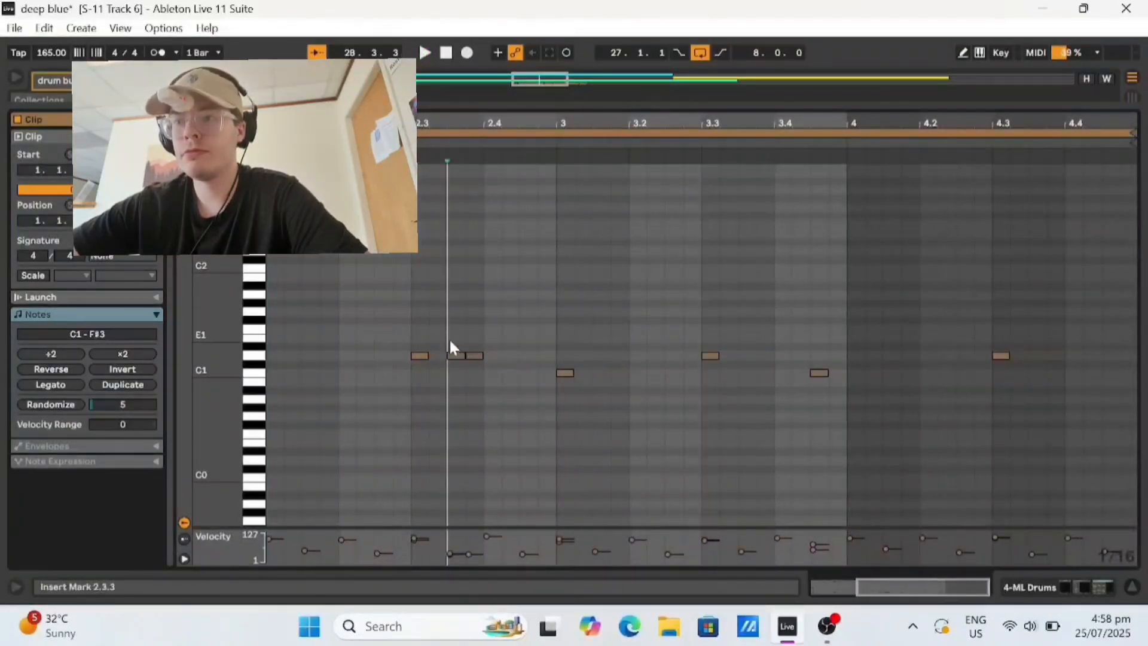
left_click_drag(450, 339, 486, 368)
left_click_drag(471, 550, 471, 555)
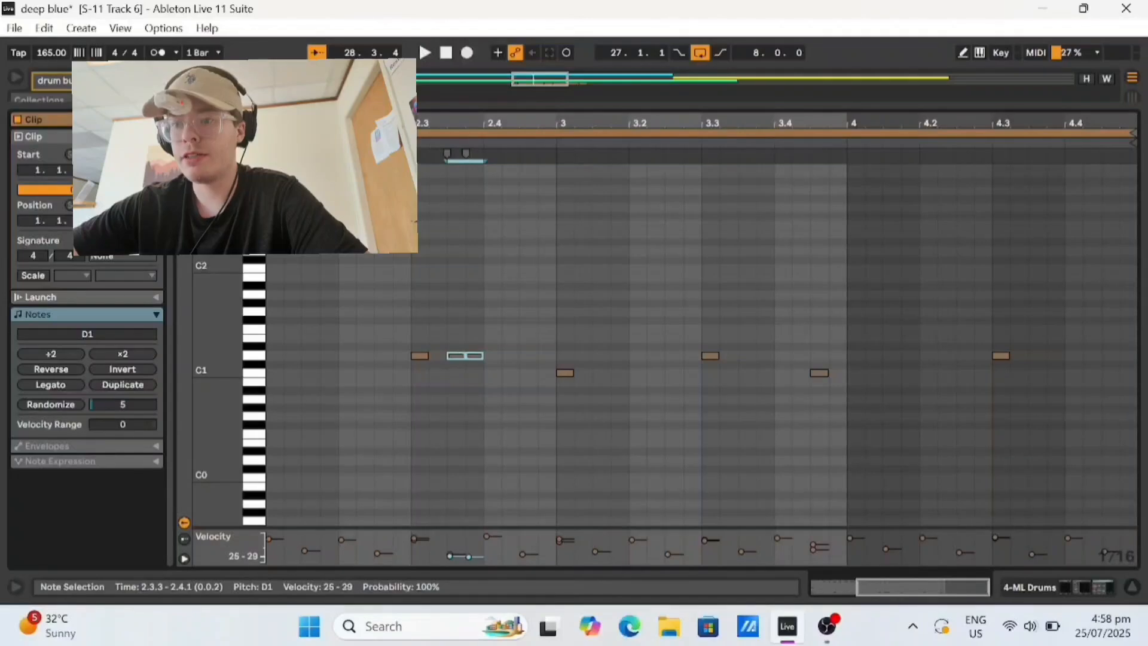
key("space")
left_click(686, 396)
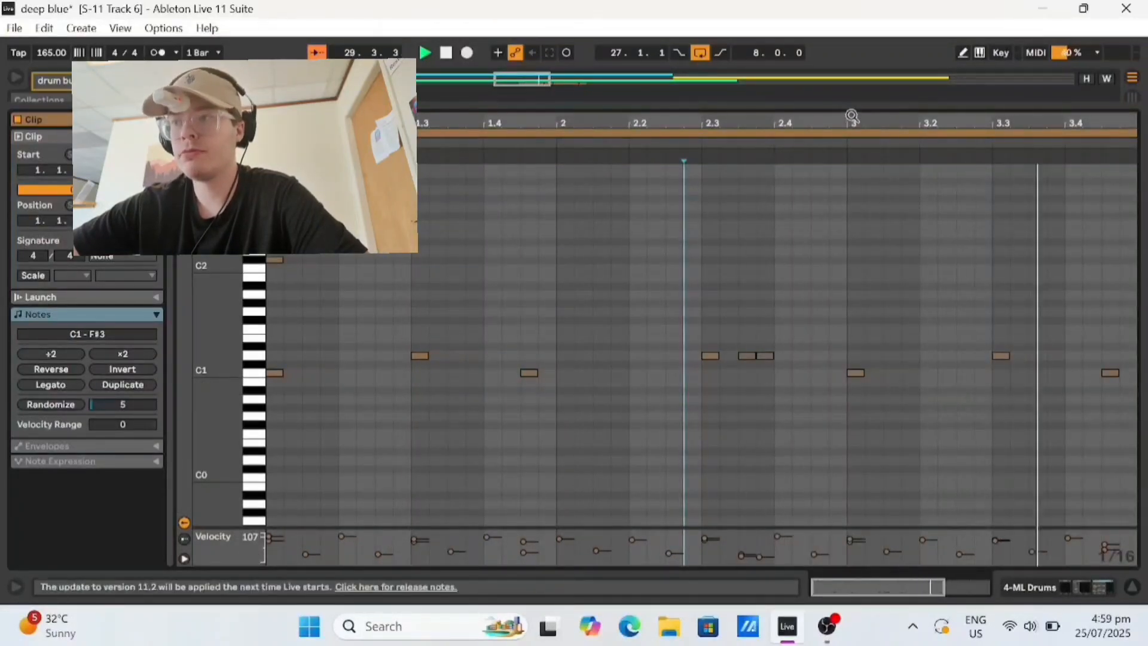
Step: Play the ML Drums part at bar 33 and add D1 notes at 3.2.3 and 3.2.4 in the second clip
left_click_drag(851, 107, 589, 316)
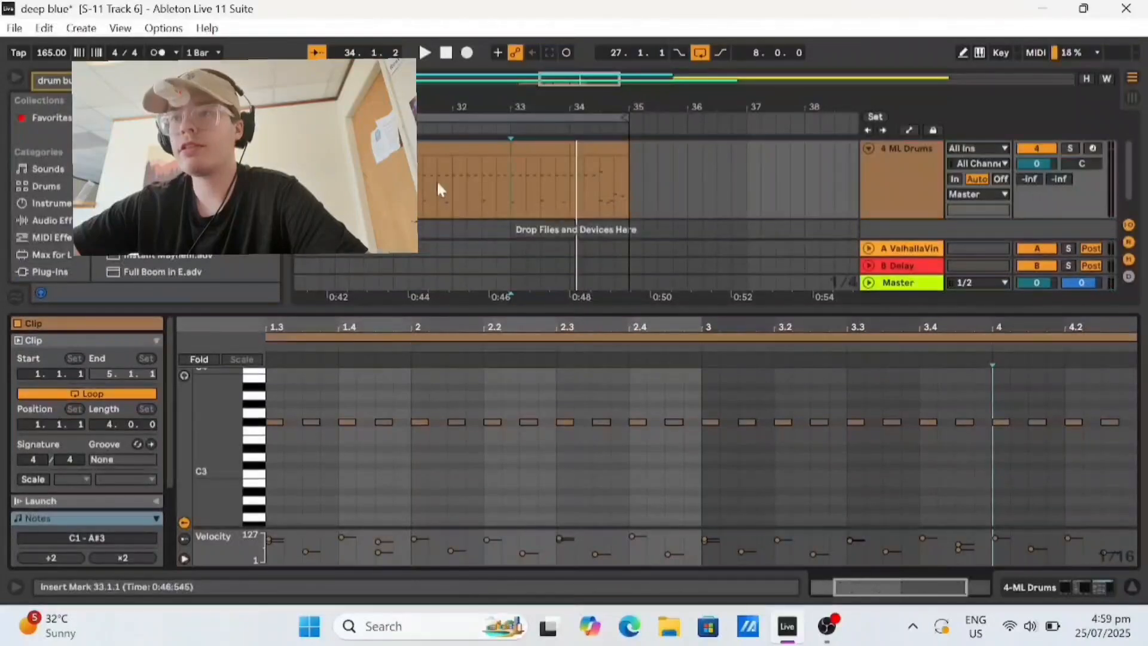
left_click_drag(522, 156, 571, 160)
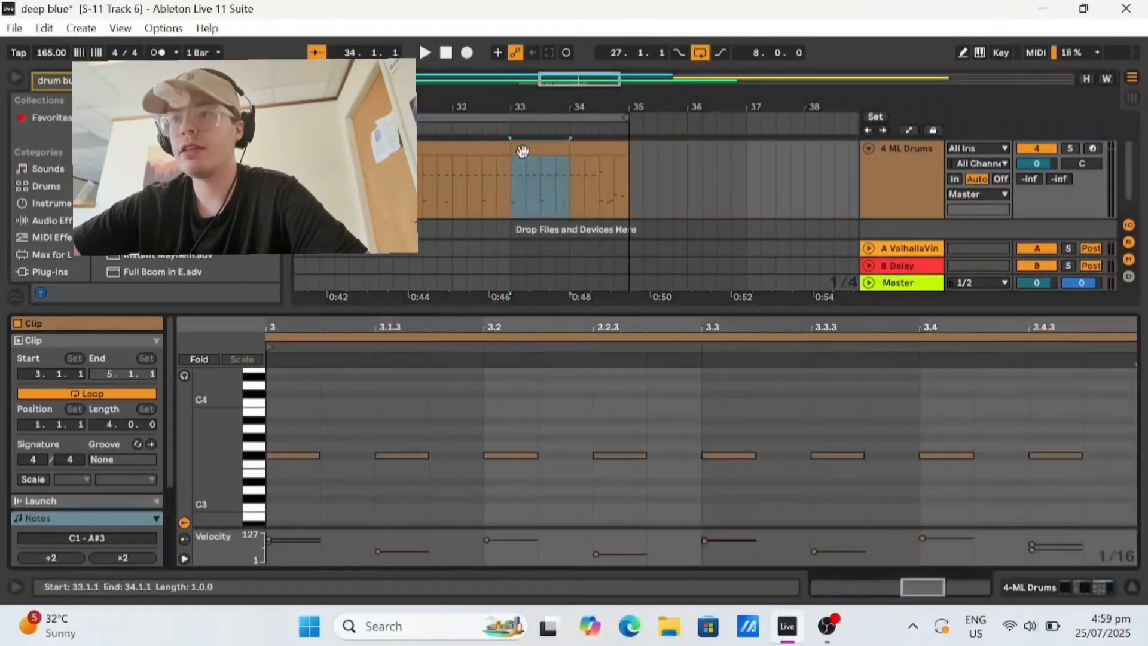
key("space")
left_click_drag(595, 306, 541, 80)
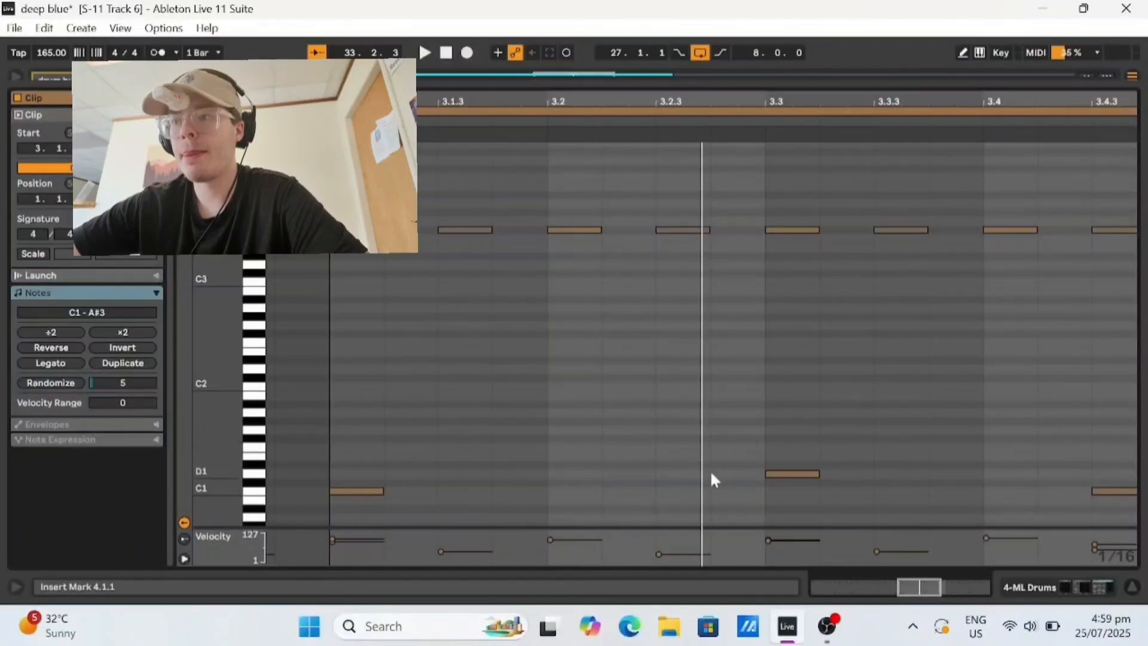
double_click(695, 474)
double_click(737, 474)
Step: Lower the velocities of the D1 notes at 3.2.3 and 3.2.4, keeping the second quieter, and reduce both further after playback
left_click(693, 474, "shift")
mouse_move(713, 539)
left_mouse_down()
mouse_move(714, 561)
mouse_move(734, 555)
left_mouse_up()
left_click(731, 514)
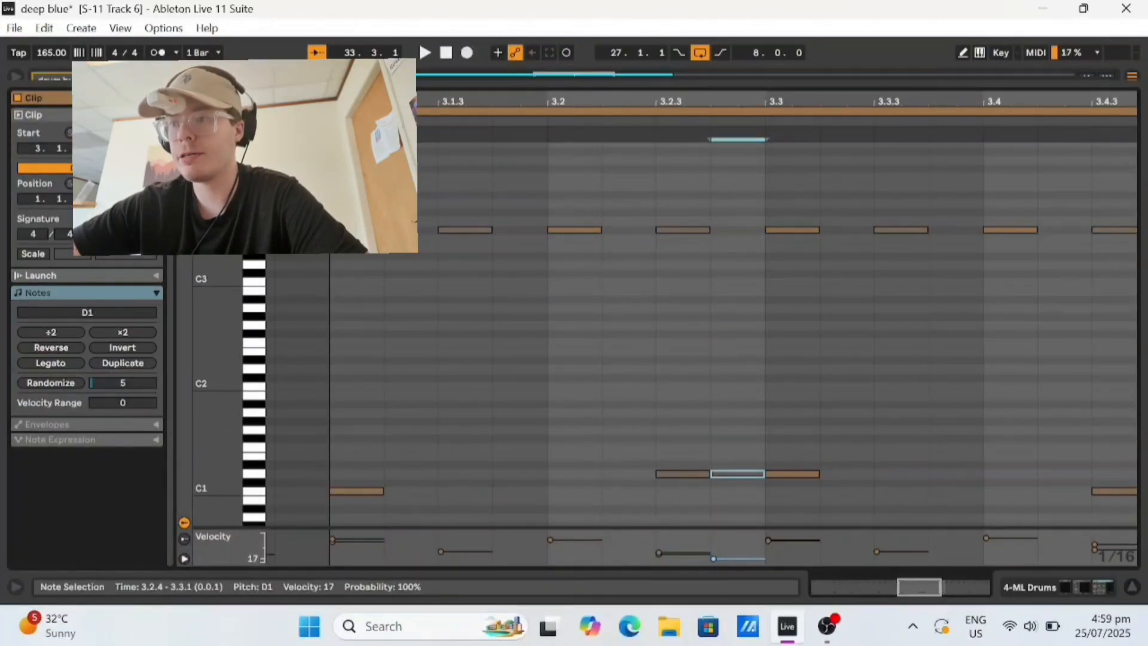
left_click_drag(735, 556, 735, 553)
key("space")
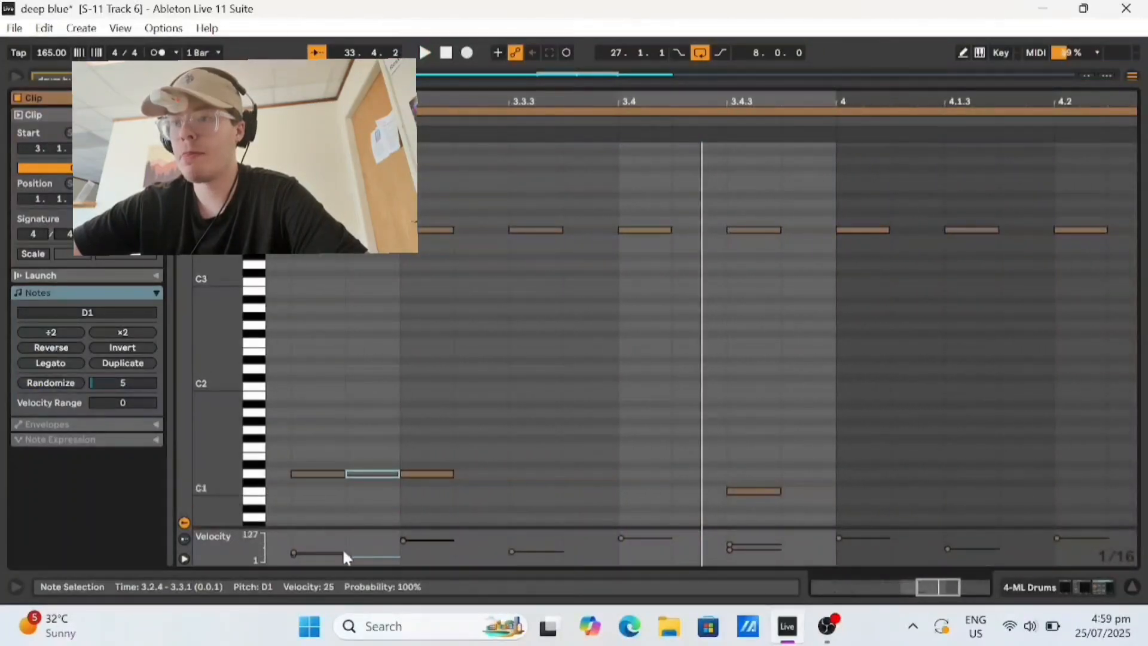
left_click(323, 473, "shift")
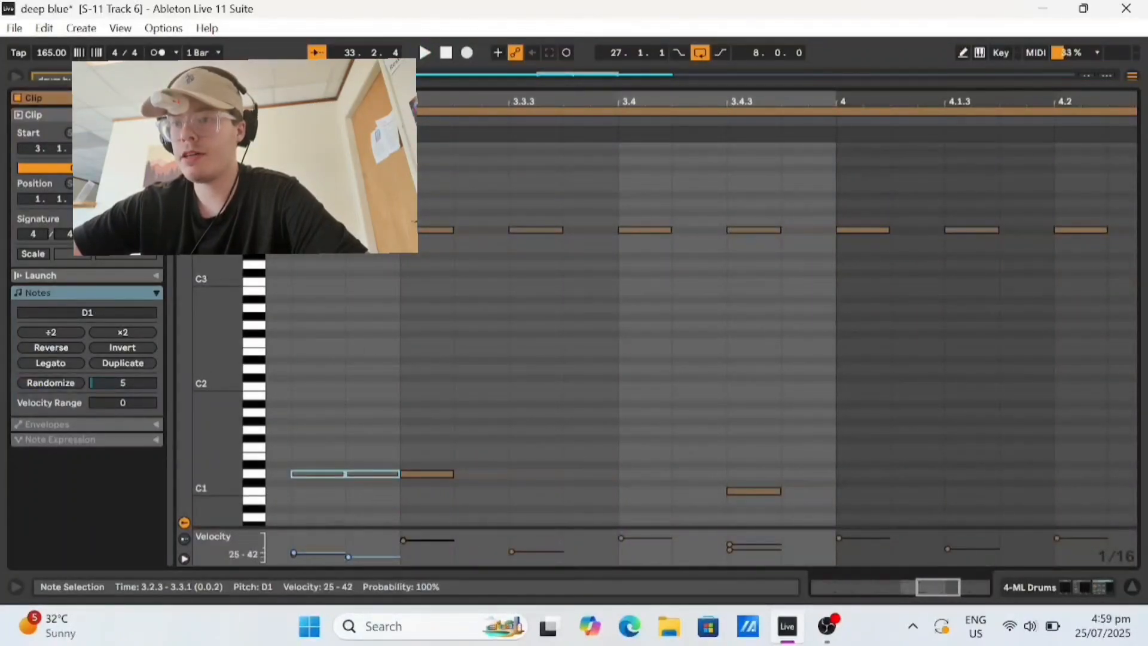
left_click_drag(337, 555, 336, 565)
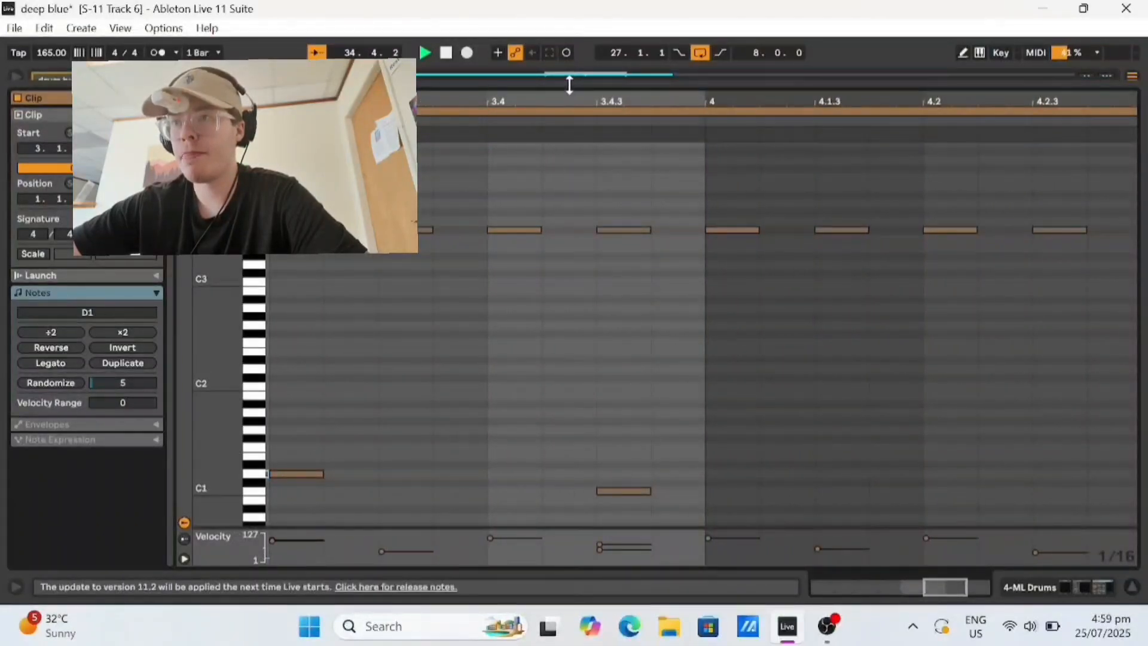
Step: Consolidate the ML Drums clips from 27.1.1 to 35.1.1 into one eight-bar clip
left_click_drag(568, 82, 687, 395)
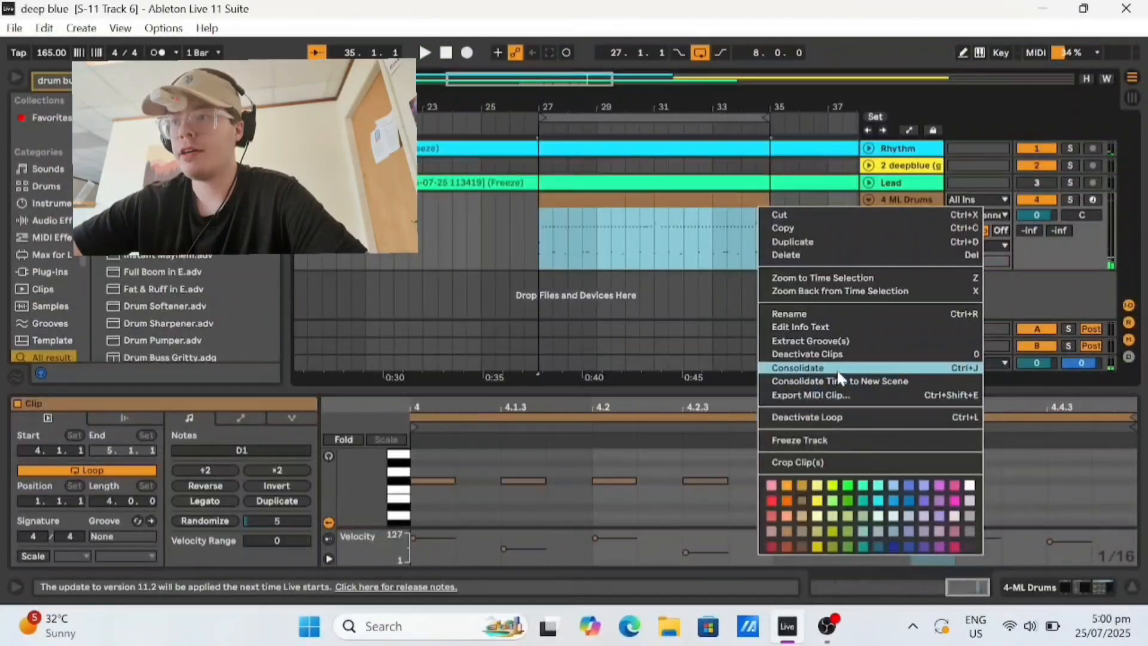
left_click(837, 371)
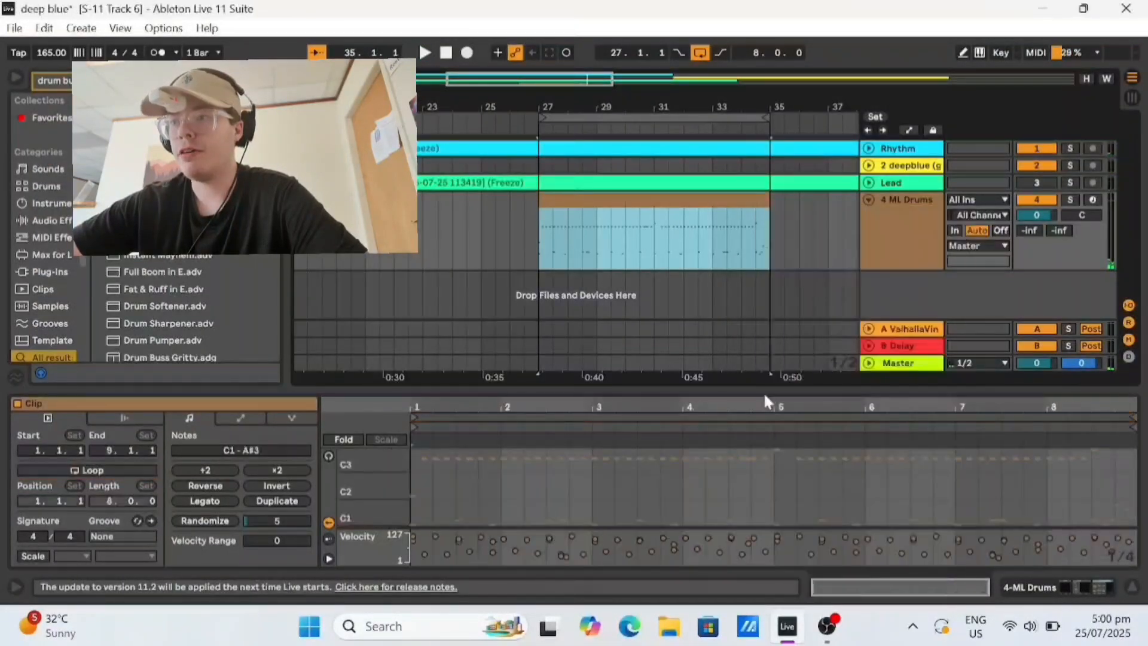
Step: Lower all C1–A1 notes in the consolidated clip to a velocity range of 15–96 and play it back
left_click_drag(764, 389, 686, 104)
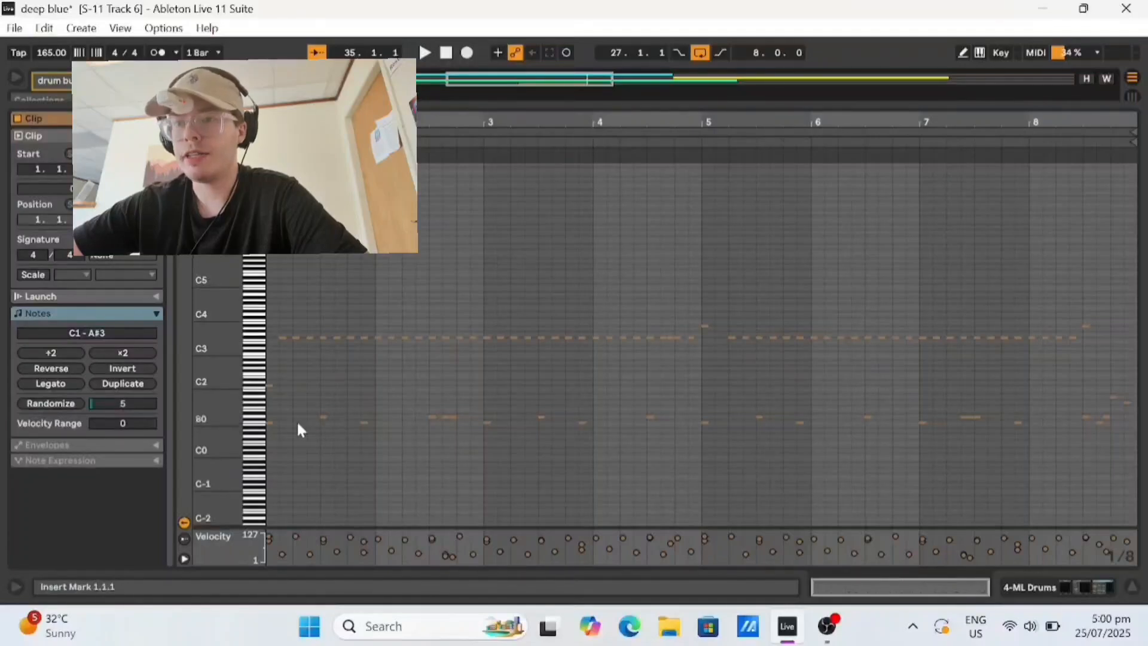
left_click_drag(1135, 455, 211, 393)
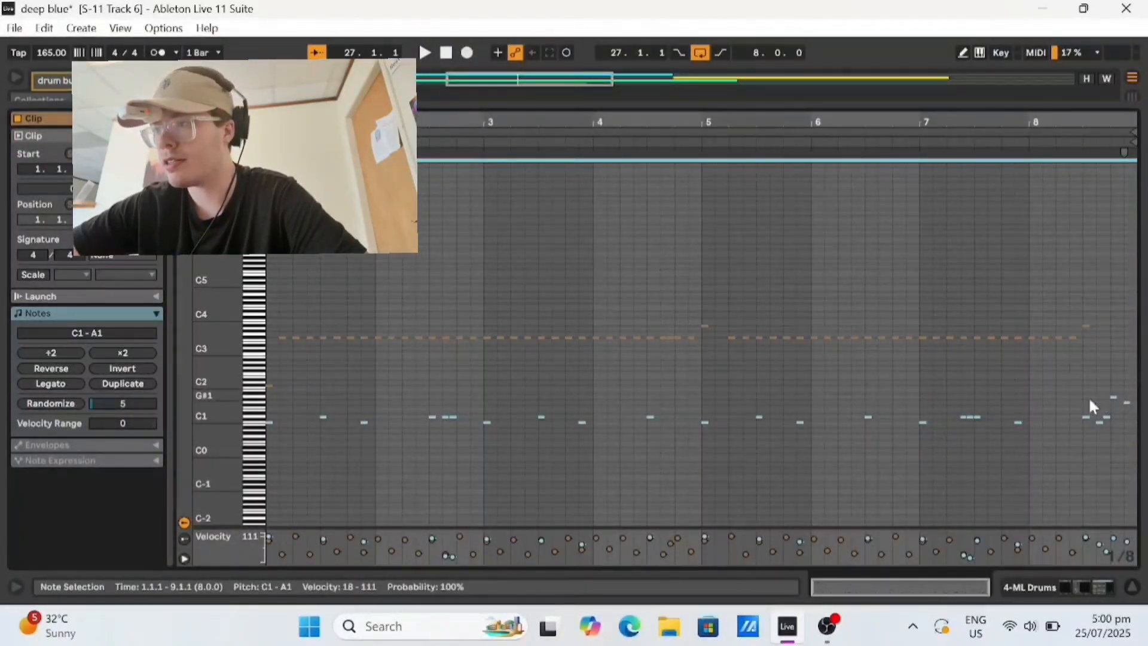
left_click_drag(650, 537, 650, 540)
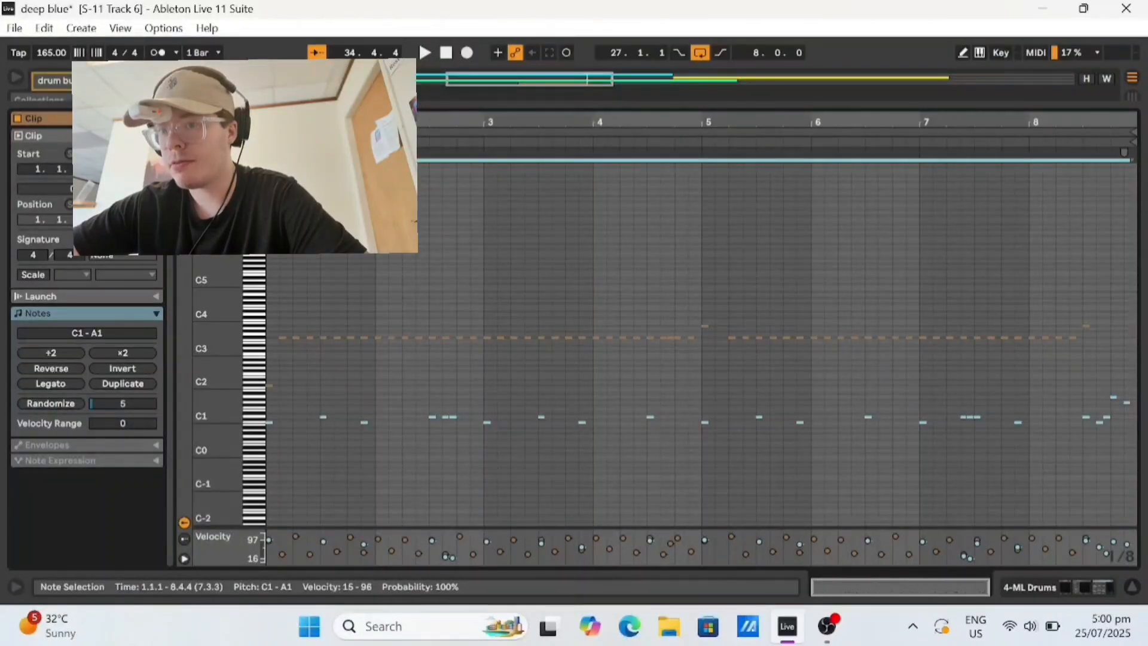
key("space")
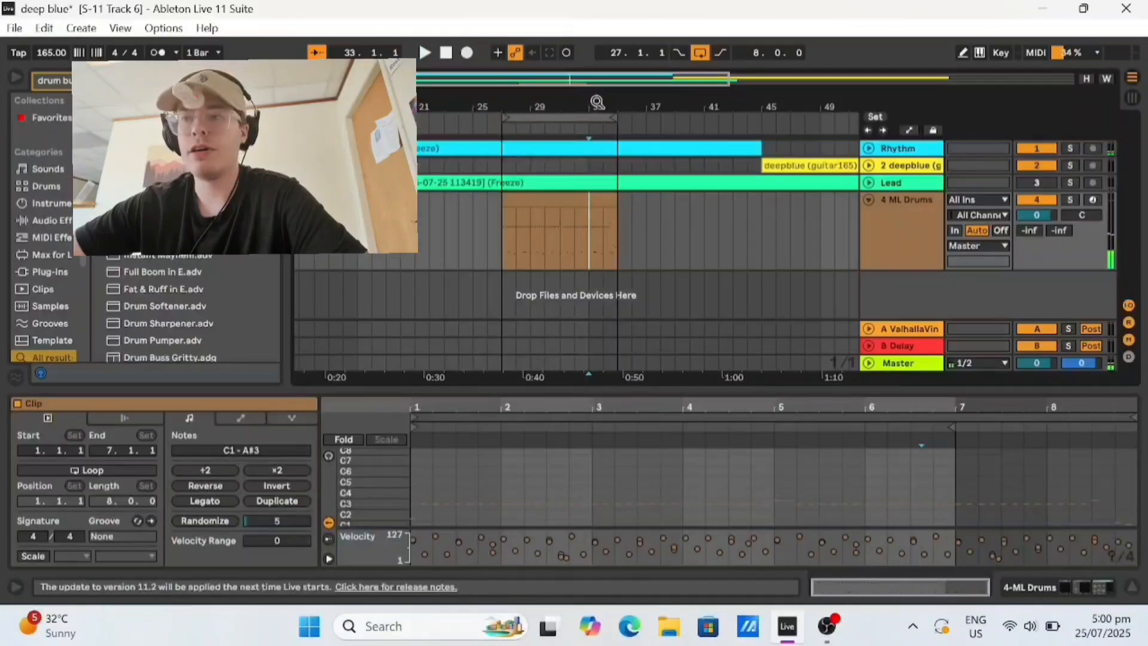
Step: Move the two D1 ghost notes before 7.3 to start at 7.4.1 and play back from there
left_click_drag(598, 102, 575, 189)
left_click(575, 193)
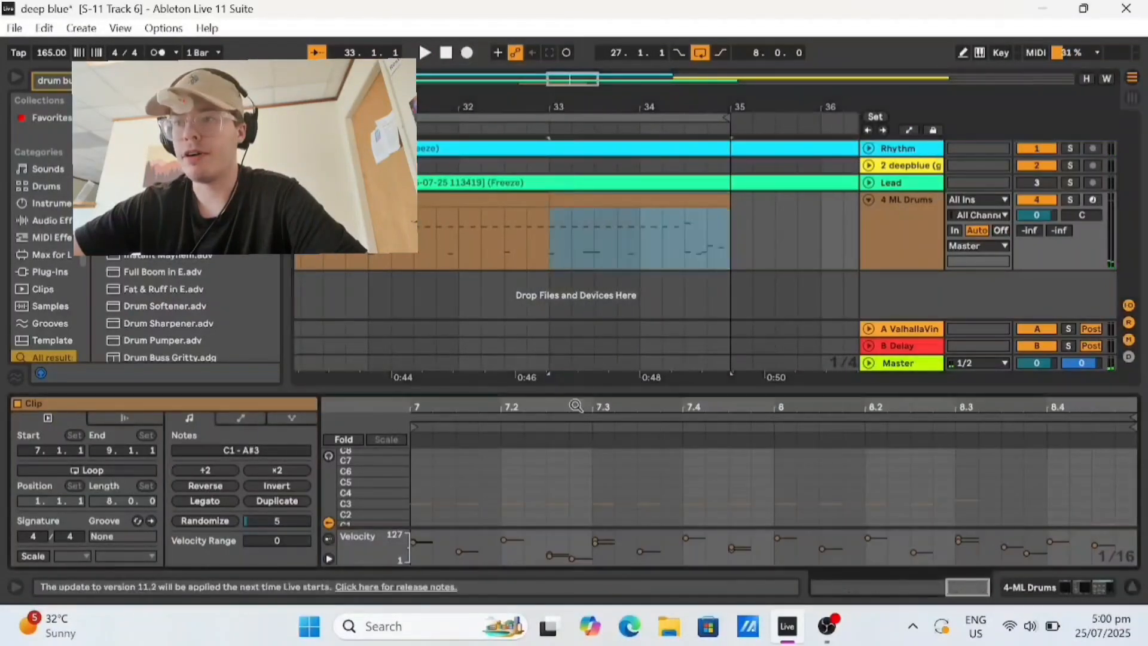
left_click_drag(585, 390, 585, 119)
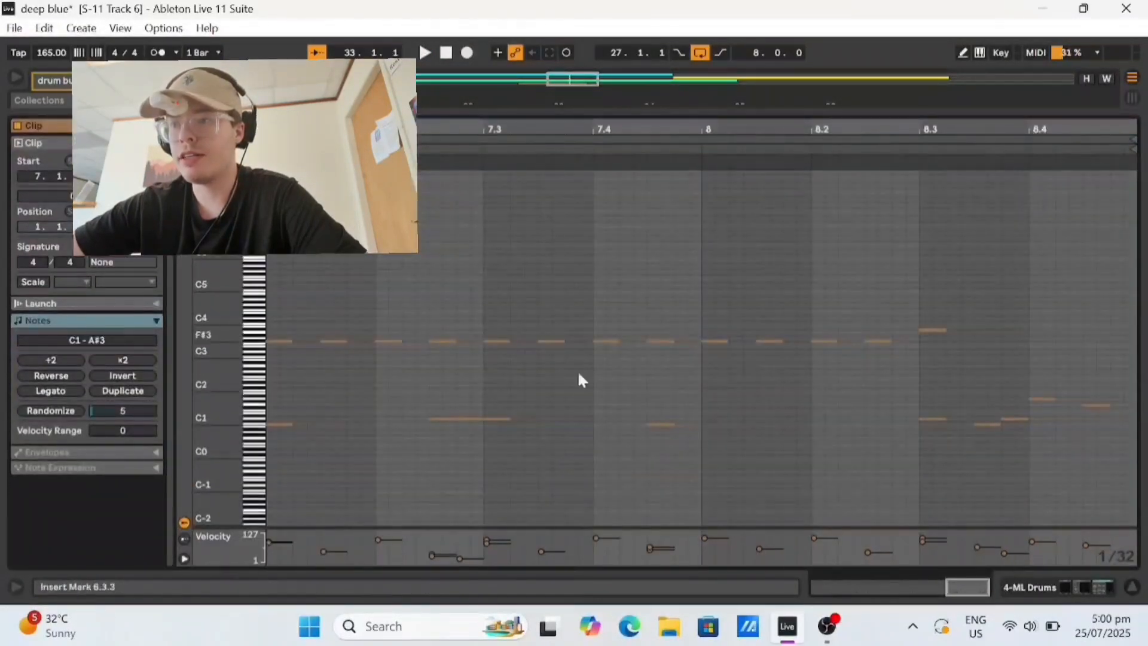
left_click_drag(207, 411, 239, 409)
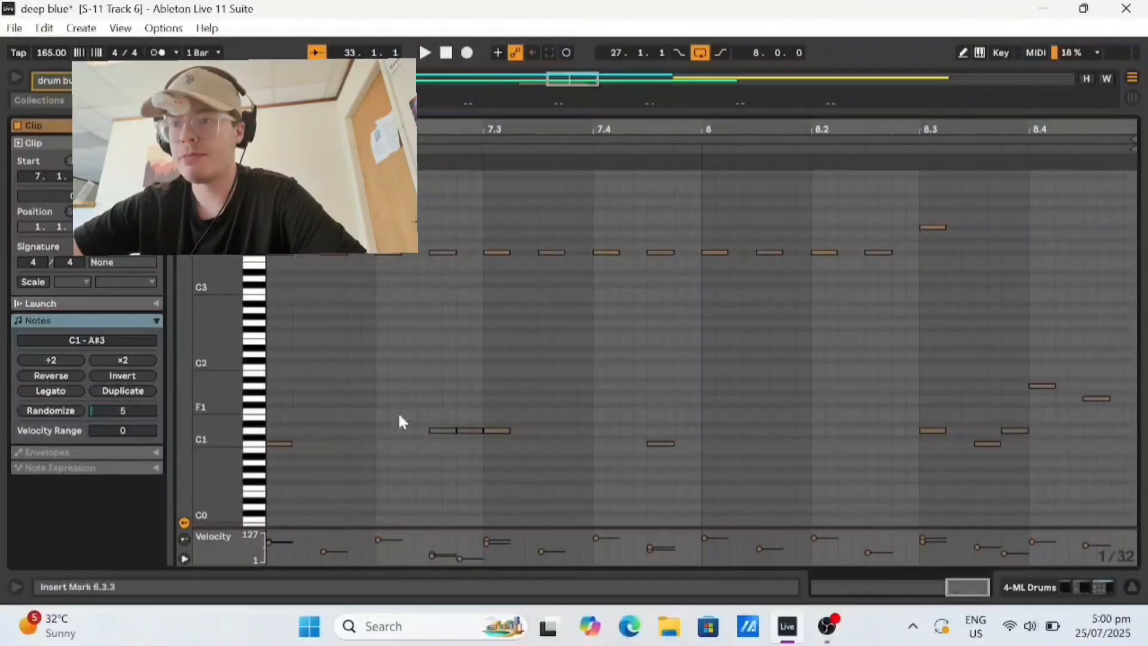
left_click_drag(430, 405, 609, 429)
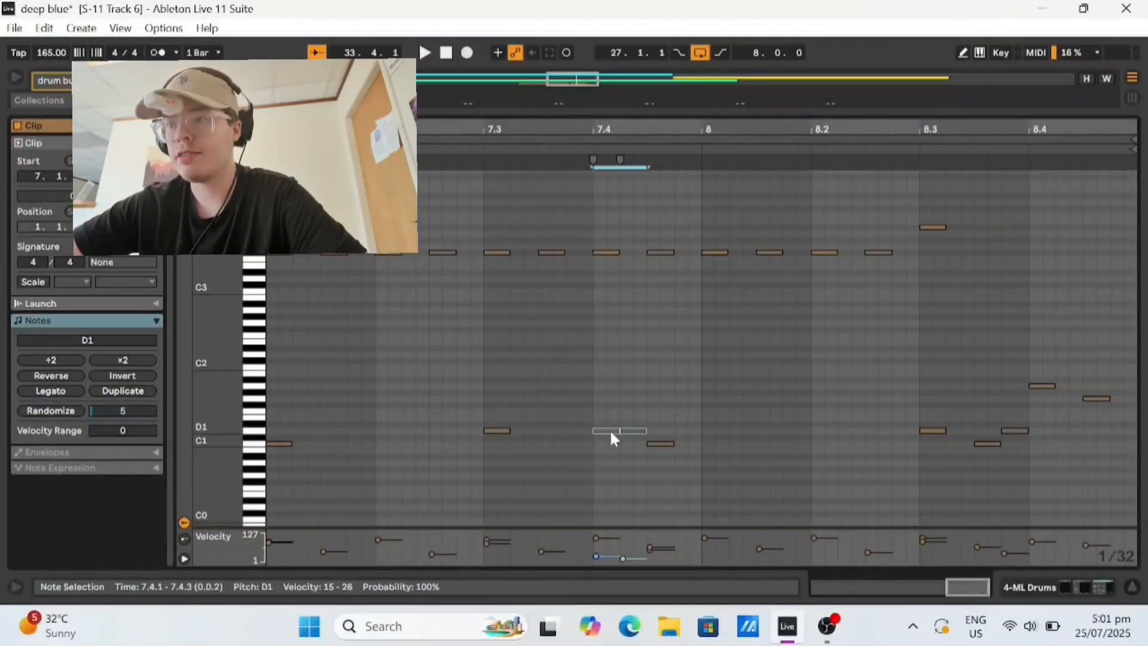
left_click(601, 390)
key("space")
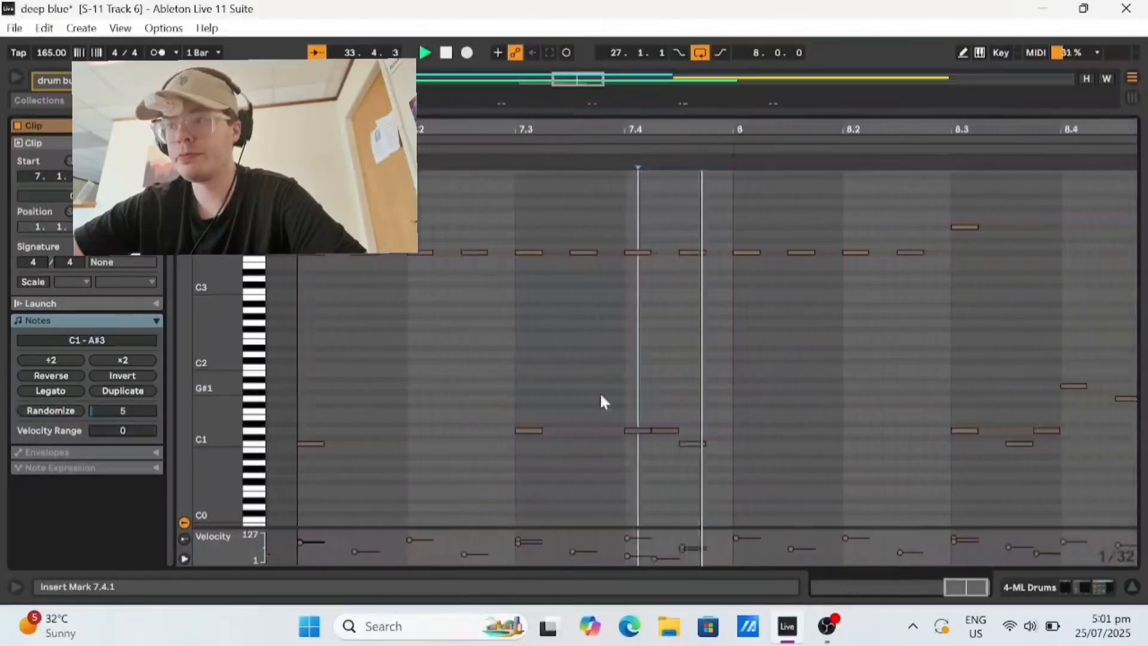
Step: Move the C1 note at 7.4.3 to 8.1.1, shift the two D1 ghost notes to 7.4.3, and play back the fill
key("space")
left_click_drag(663, 444, 717, 443)
left_click_drag(590, 396, 694, 432)
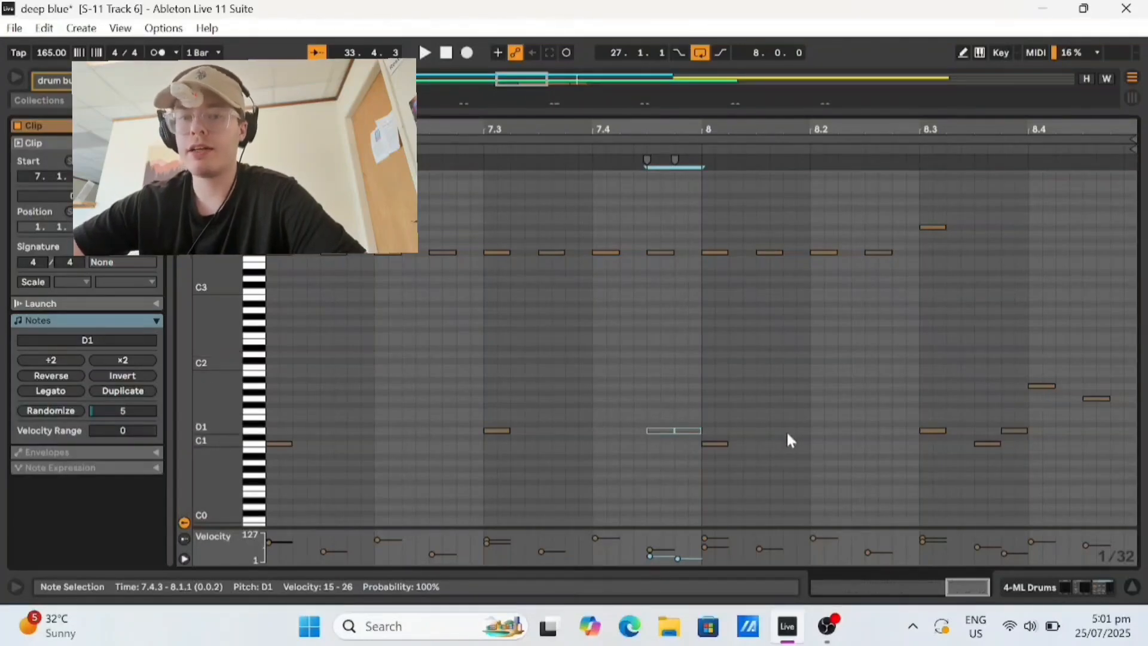
key("space")
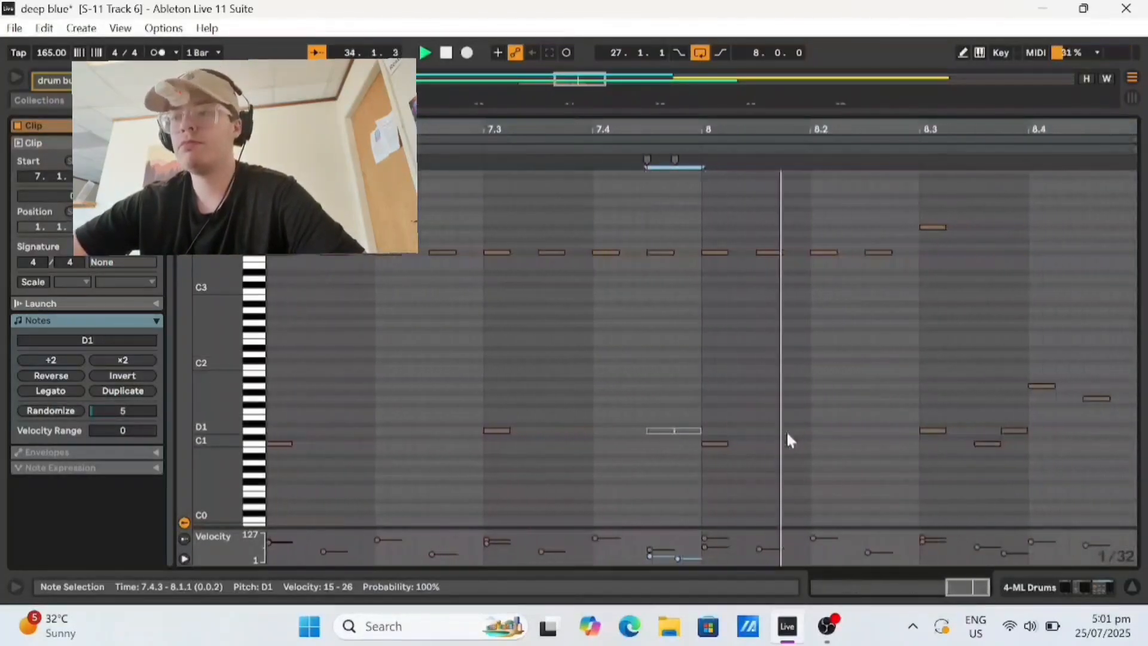
key("space")
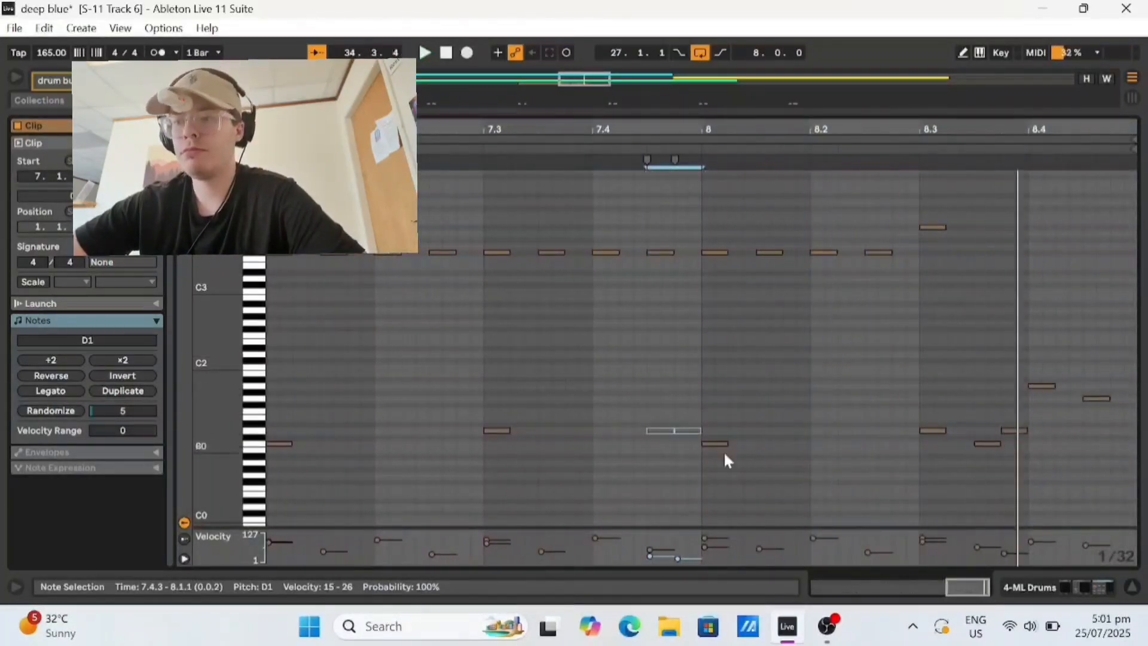
Step: Add a C1 note at 8.2.1, set its velocity to 87, and play back the result
left_click(811, 449)
double_click(821, 443)
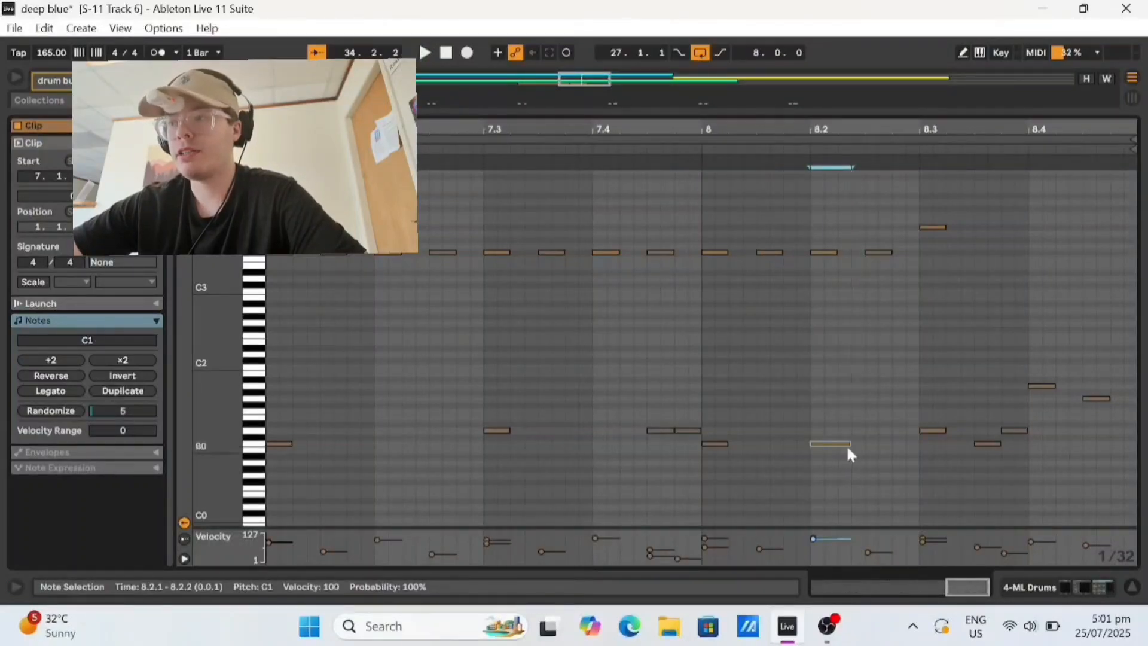
left_click_drag(825, 536, 828, 542)
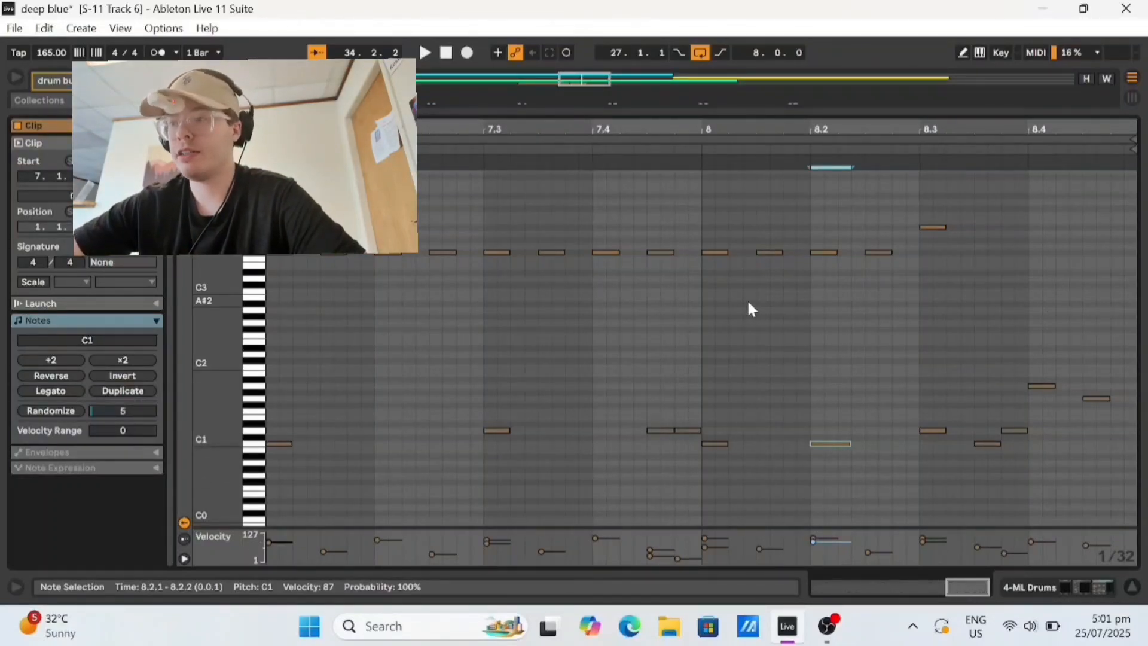
key("space")
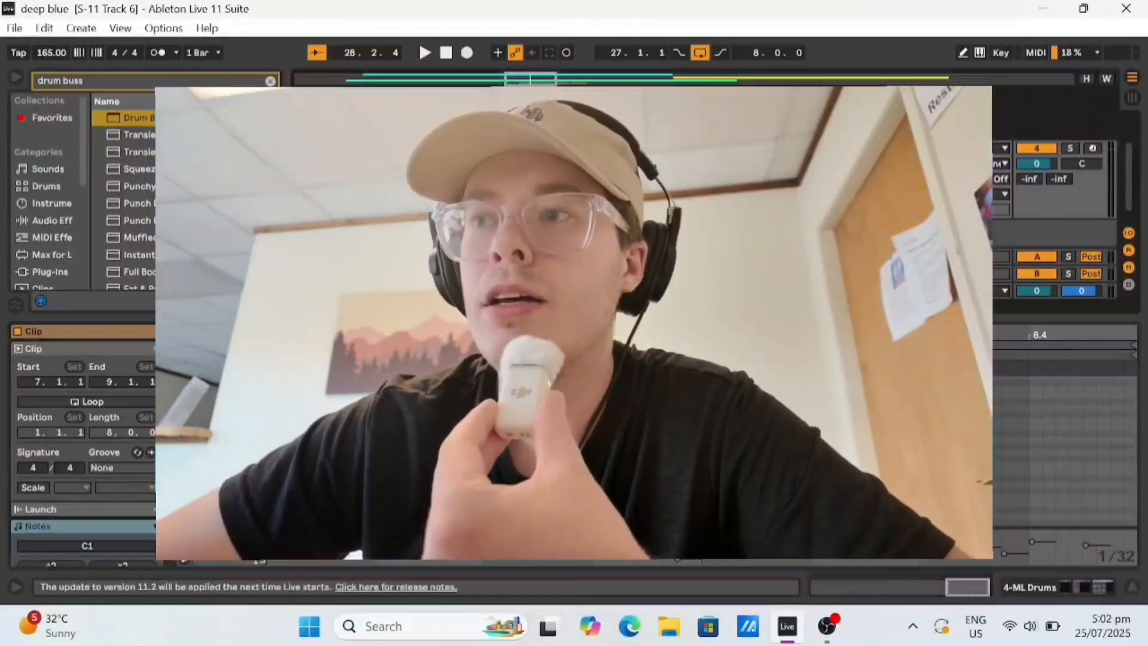
scroll(529, 179, "down", 2)
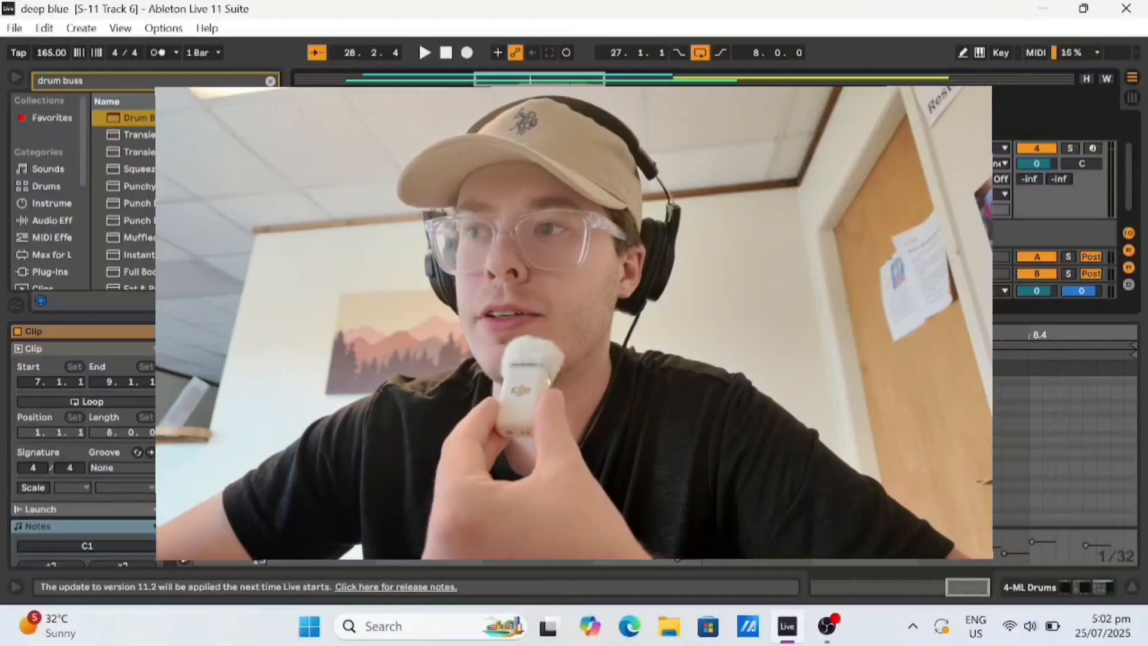
left_click(729, 180)
left_click(728, 179)
left_click(673, 180)
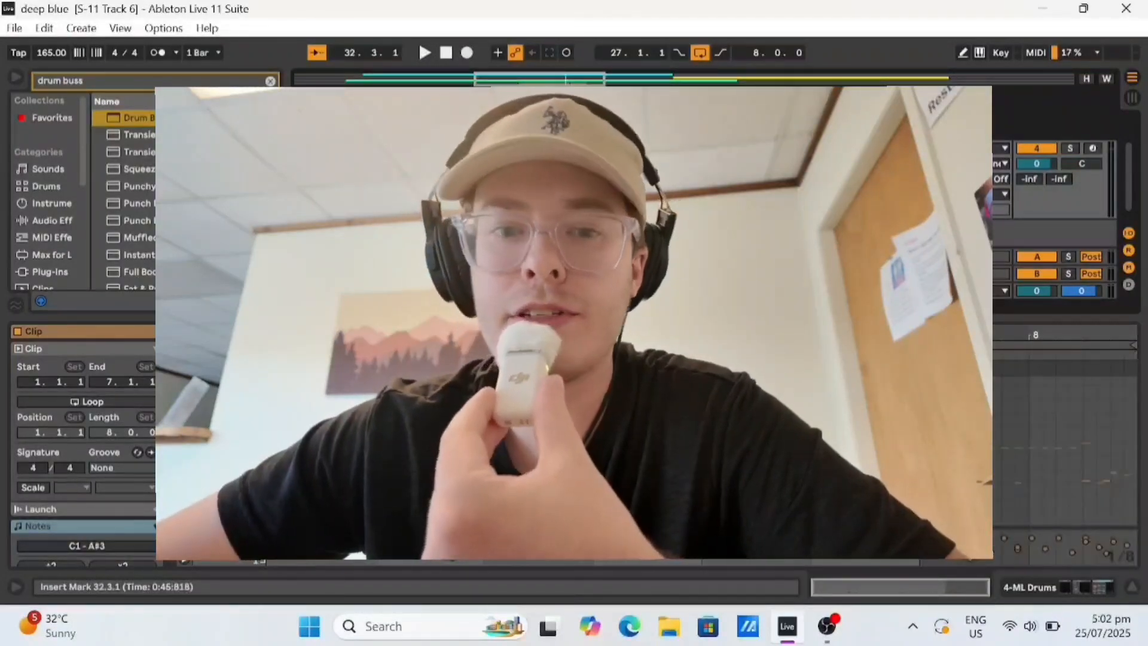